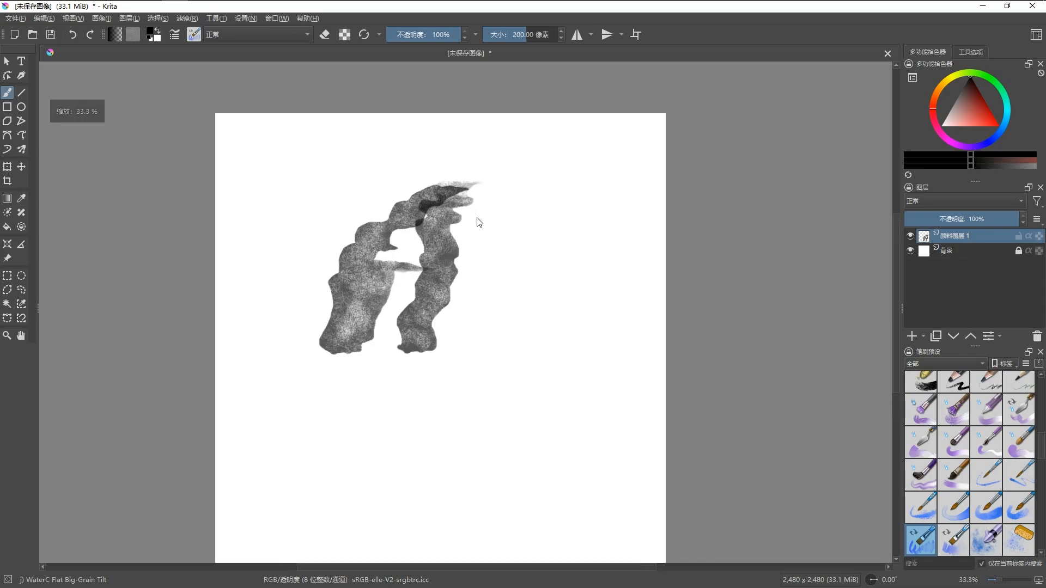
pyautogui.moveTo(448, 187)
pyautogui.mouseDown()
pyautogui.moveTo(462, 179)
pyautogui.moveTo(530, 189)
pyautogui.moveTo(537, 322)
pyautogui.mouseUp()
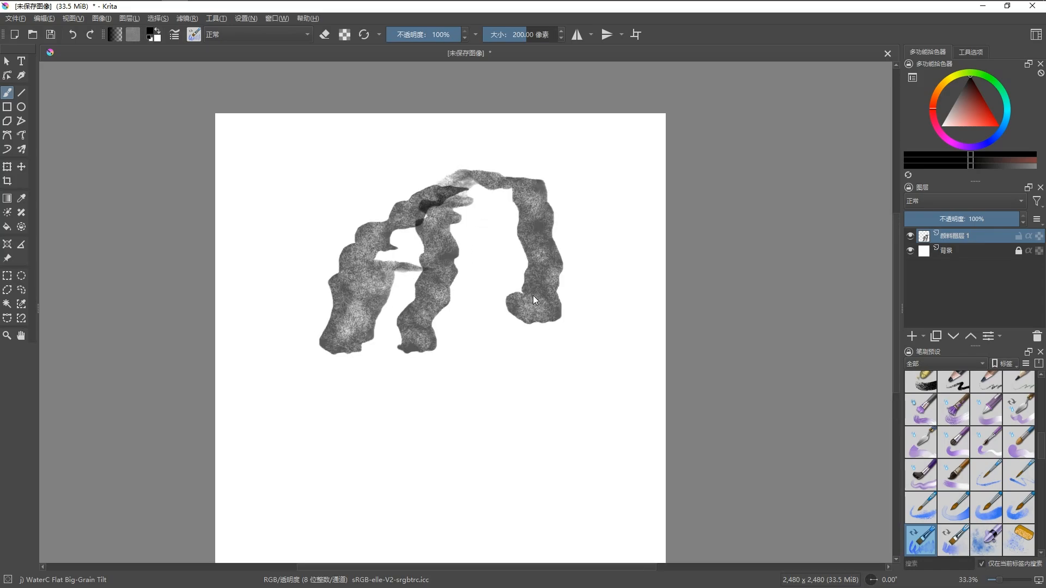
pyautogui.moveTo(457, 275); pyautogui.dragTo(490, 279)
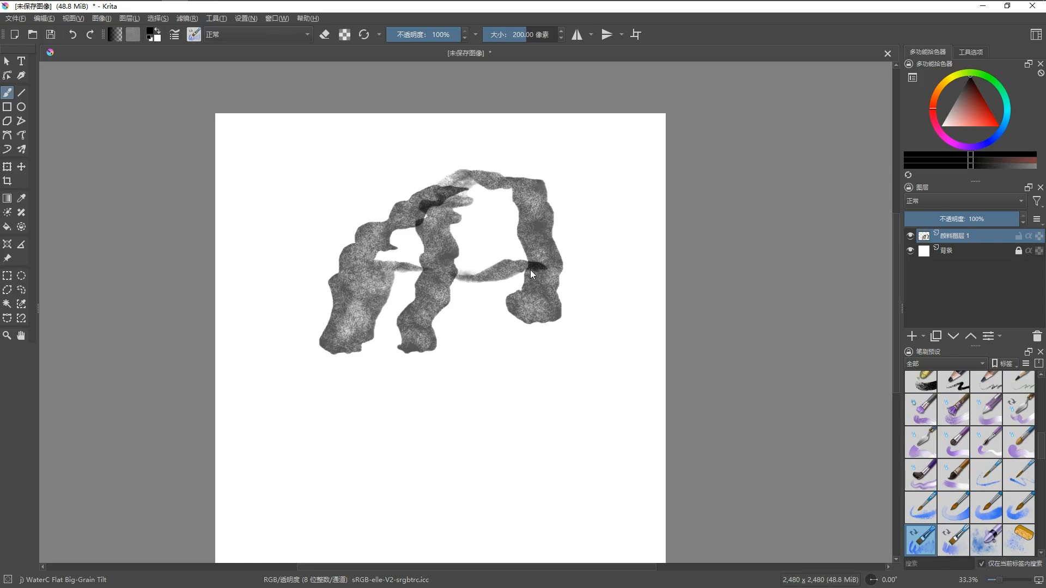
pyautogui.press('-')
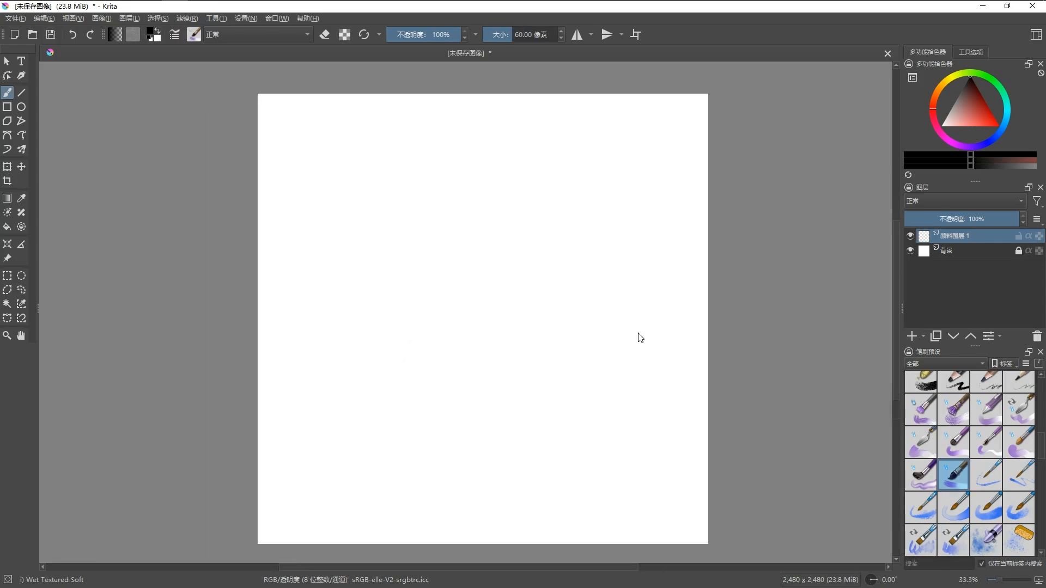
# Step: Draw the arched rock shape's thick black outline and the oval contour inside its head with the 60 px Wet Textured Soft brush
pyautogui.moveTo(518, 177)
pyautogui.mouseDown()
pyautogui.moveTo(459, 176)
pyautogui.moveTo(465, 197)
pyautogui.moveTo(430, 208)
pyautogui.moveTo(367, 273)
pyautogui.moveTo(325, 293)
pyautogui.moveTo(333, 335)
pyautogui.moveTo(310, 363)
pyautogui.moveTo(414, 423)
pyautogui.moveTo(428, 412)
pyautogui.moveTo(438, 329)
pyautogui.moveTo(458, 282)
pyautogui.moveTo(498, 293)
pyautogui.moveTo(469, 401)
pyautogui.moveTo(530, 392)
pyautogui.moveTo(510, 339)
pyautogui.moveTo(531, 281)
pyautogui.moveTo(546, 271)
pyautogui.moveTo(535, 253)
pyautogui.moveTo(580, 256)
pyautogui.moveTo(602, 285)
pyautogui.moveTo(626, 263)
pyautogui.moveTo(630, 237)
pyautogui.moveTo(620, 172)
pyautogui.moveTo(552, 138)
pyautogui.moveTo(512, 170)
pyautogui.mouseUp()
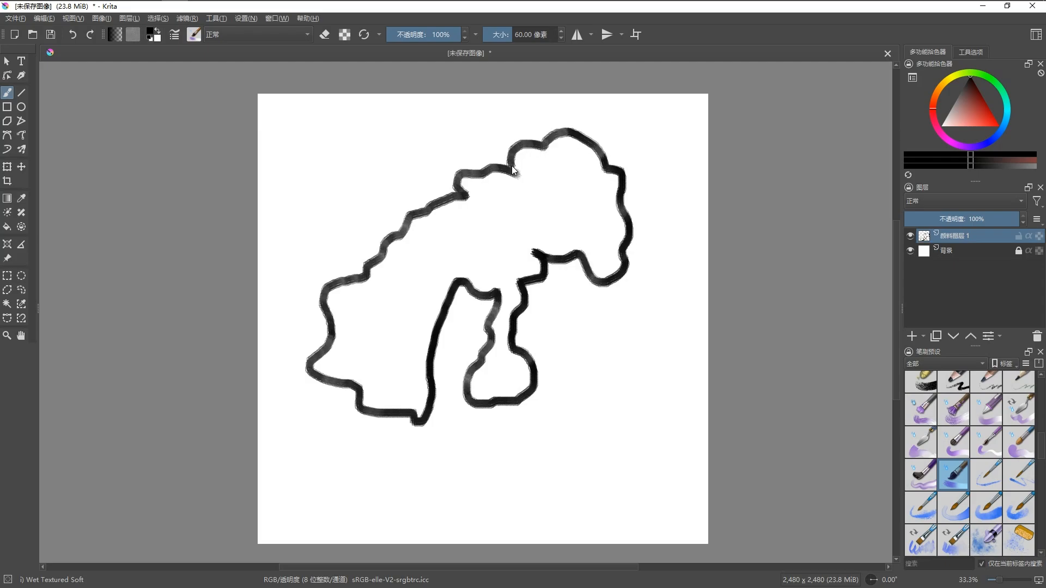
pyautogui.scroll(1, 534, 180)
pyautogui.scroll(-1, 535, 179)
pyautogui.scroll(3, 511, 173)
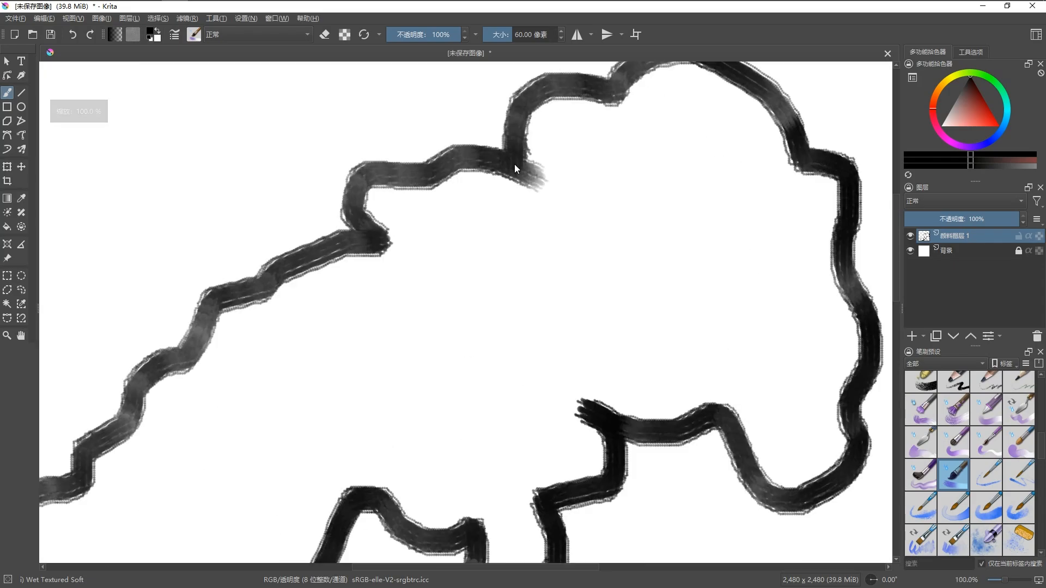
pyautogui.scroll(-3, 480, 205)
pyautogui.scroll(1, 502, 199)
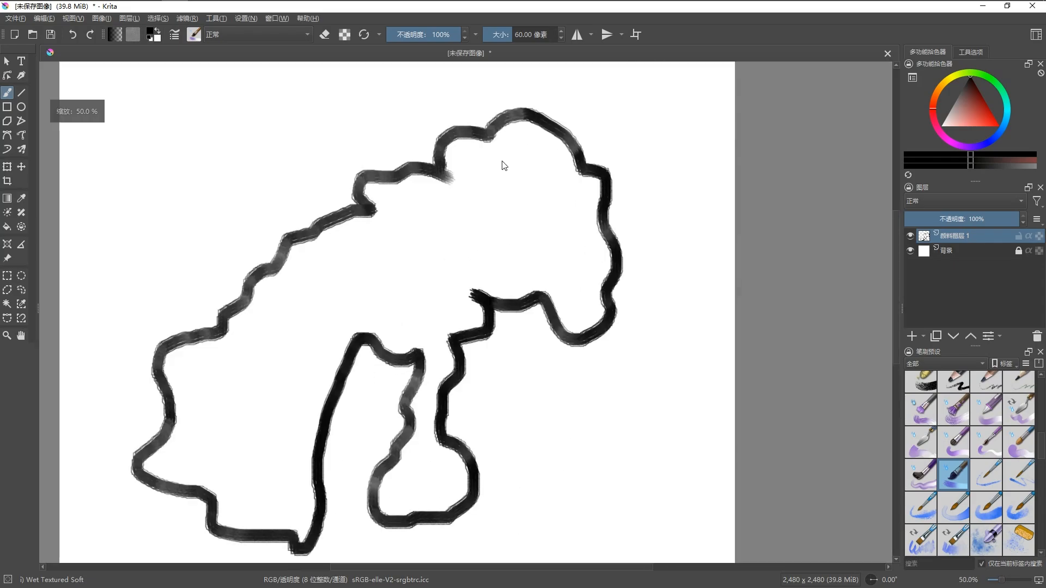
pyautogui.moveTo(503, 160)
pyautogui.mouseDown()
pyautogui.moveTo(444, 205)
pyautogui.moveTo(478, 273)
pyautogui.mouseUp()
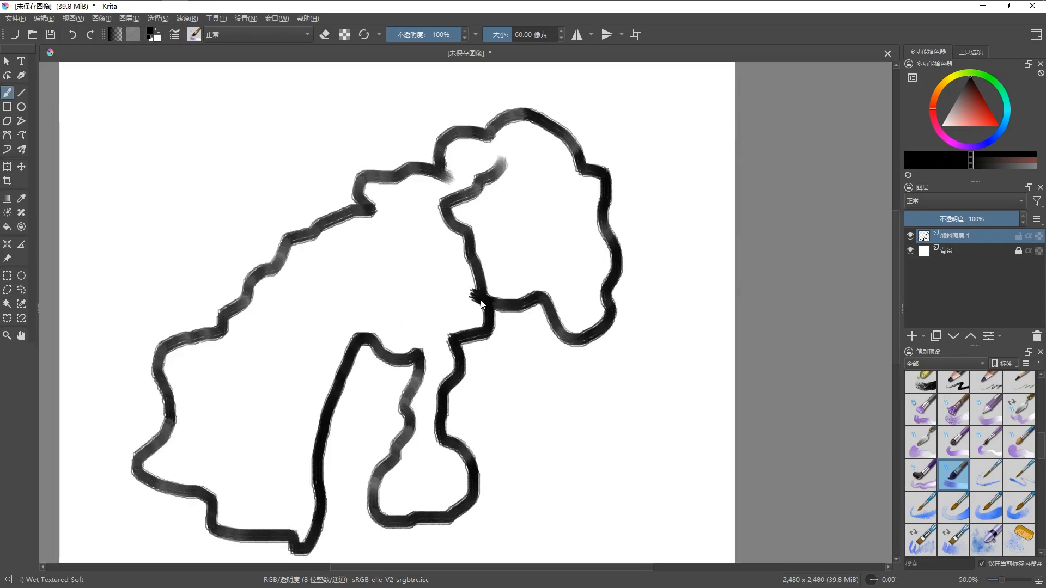
pyautogui.moveTo(498, 157)
pyautogui.mouseDown()
pyautogui.moveTo(537, 181)
pyautogui.moveTo(563, 226)
pyautogui.moveTo(542, 295)
pyautogui.mouseUp()
# Step: Erase a short gap in the right side of the inner oval with the 25 px Eraser Small brush
pyautogui.press('-')
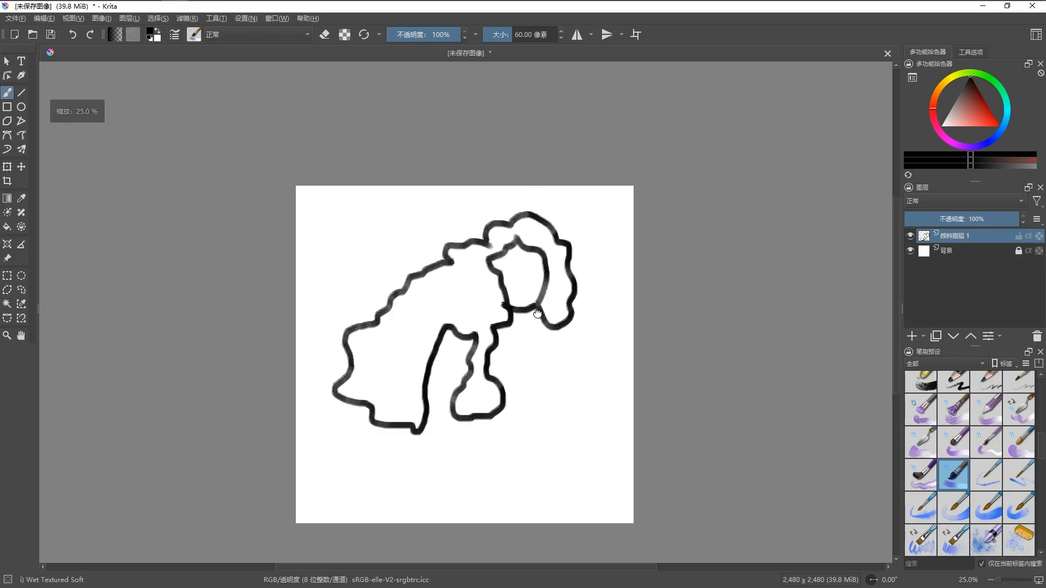
pyautogui.press('+')
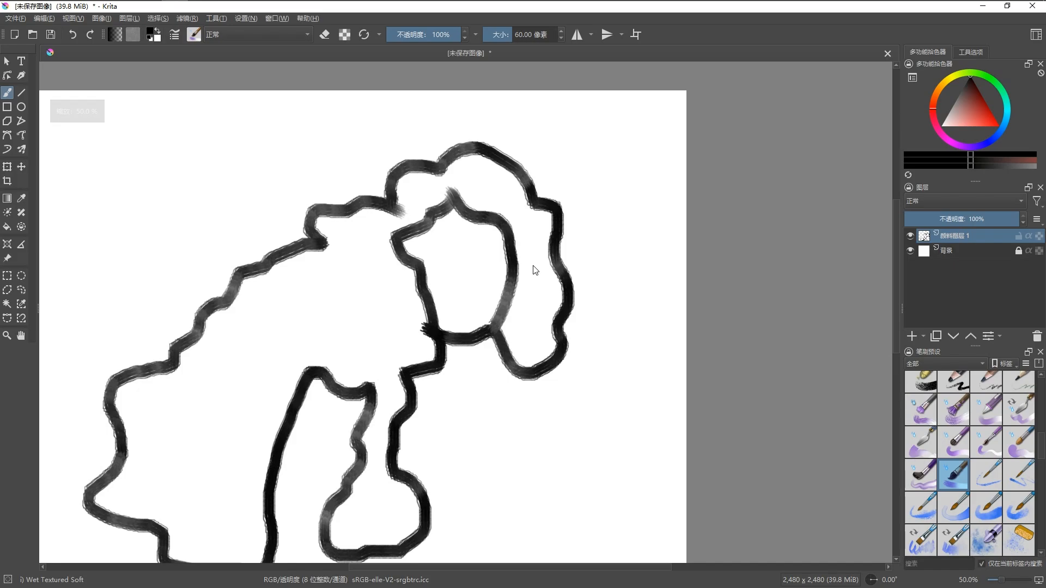
pyautogui.rightClick(534, 266)
pyautogui.click(533, 191)
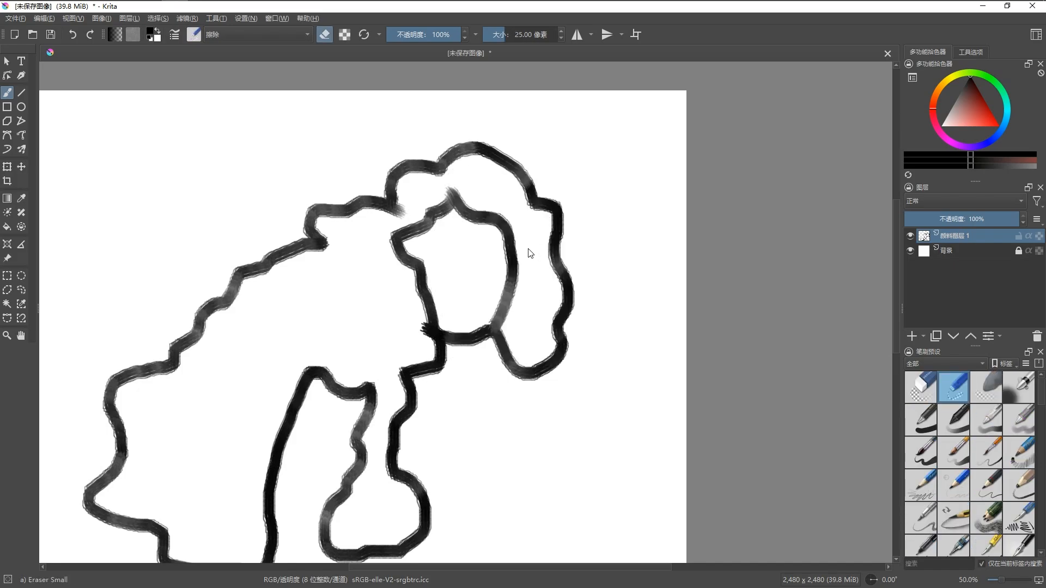
pyautogui.press('+')
pyautogui.moveTo(515, 273)
pyautogui.mouseDown()
pyautogui.moveTo(507, 255)
pyautogui.moveTo(511, 272)
pyautogui.mouseUp()
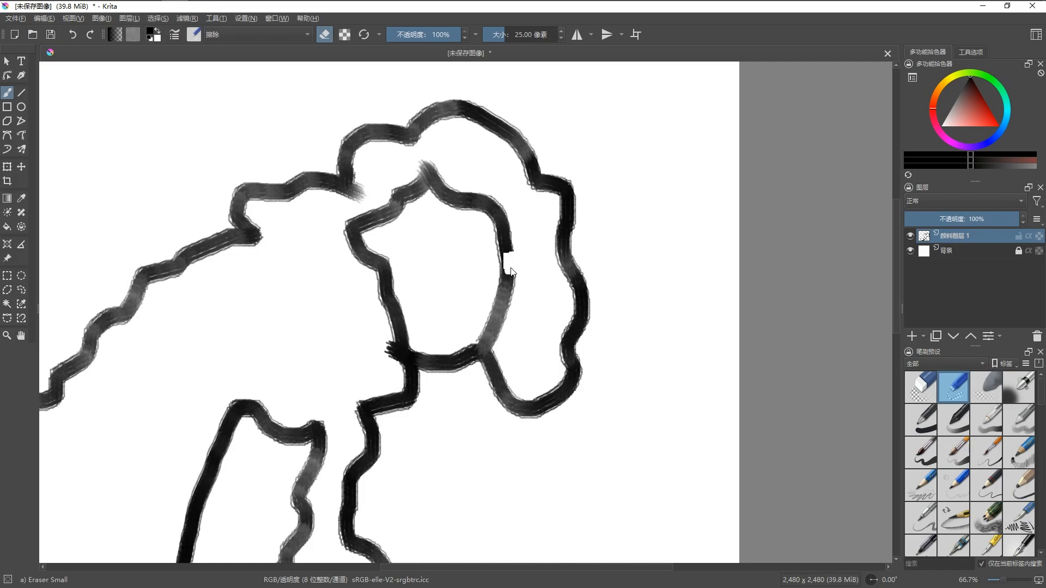
# Step: Draw a small rounded bump outline over the gap in the oval's right side with the 10 px Pencil-2 brush
pyautogui.press('-')
pyautogui.press('-')
pyautogui.press('-')
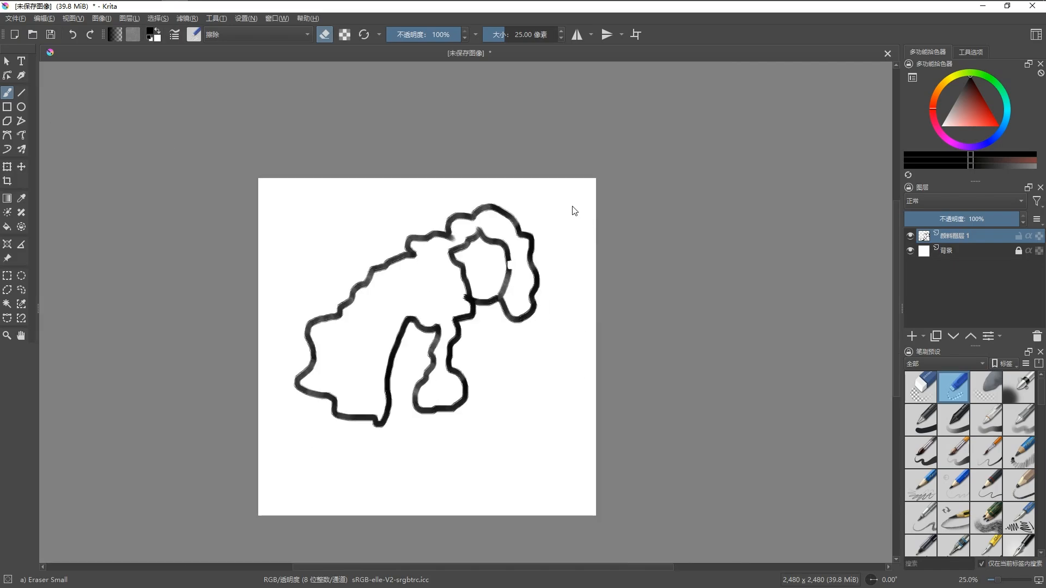
pyautogui.rightClick(574, 210)
pyautogui.click(618, 265)
pyautogui.press('+')
pyautogui.press('+')
pyautogui.press('+')
pyautogui.press('+')
pyautogui.press('+')
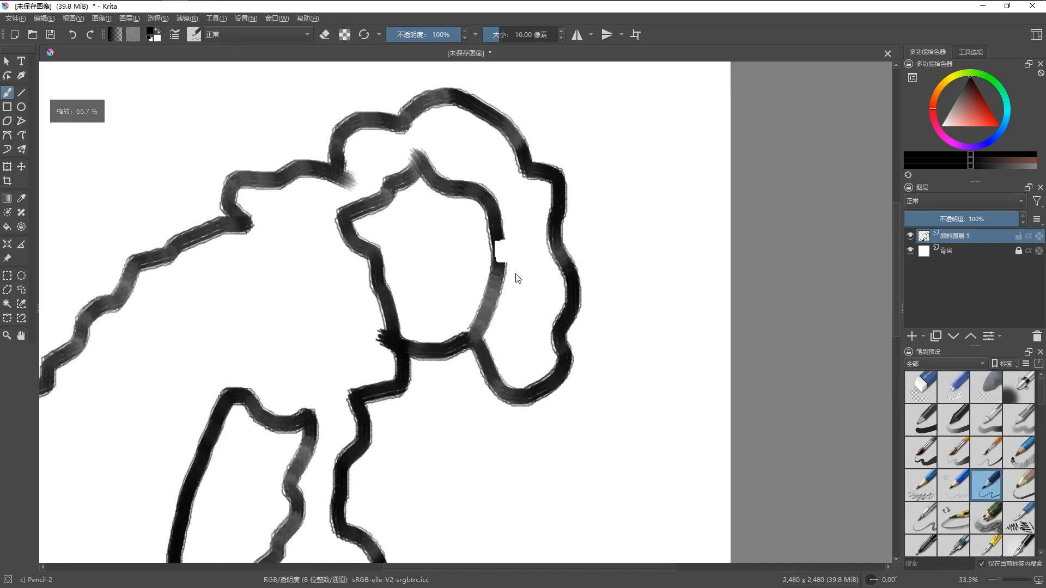
pyautogui.moveTo(491, 206)
pyautogui.mouseDown()
pyautogui.moveTo(471, 207)
pyautogui.moveTo(501, 199)
pyautogui.moveTo(519, 231)
pyautogui.moveTo(496, 282)
pyautogui.mouseUp()
# Step: Erase the line remnants at the lower end of the bump with the 25 px Eraser Small brush
pyautogui.scroll(-4, 500, 308)
pyautogui.rightClick(537, 178)
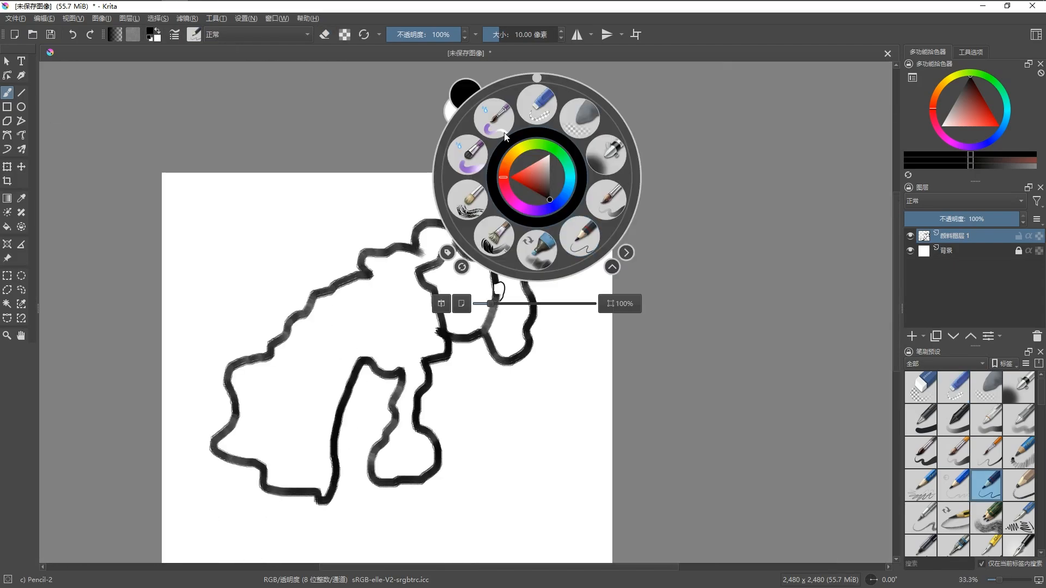
pyautogui.click(492, 118)
pyautogui.rightClick(492, 117)
pyautogui.click(500, 101)
pyautogui.scroll(1, 513, 335)
pyautogui.scroll(1, 516, 339)
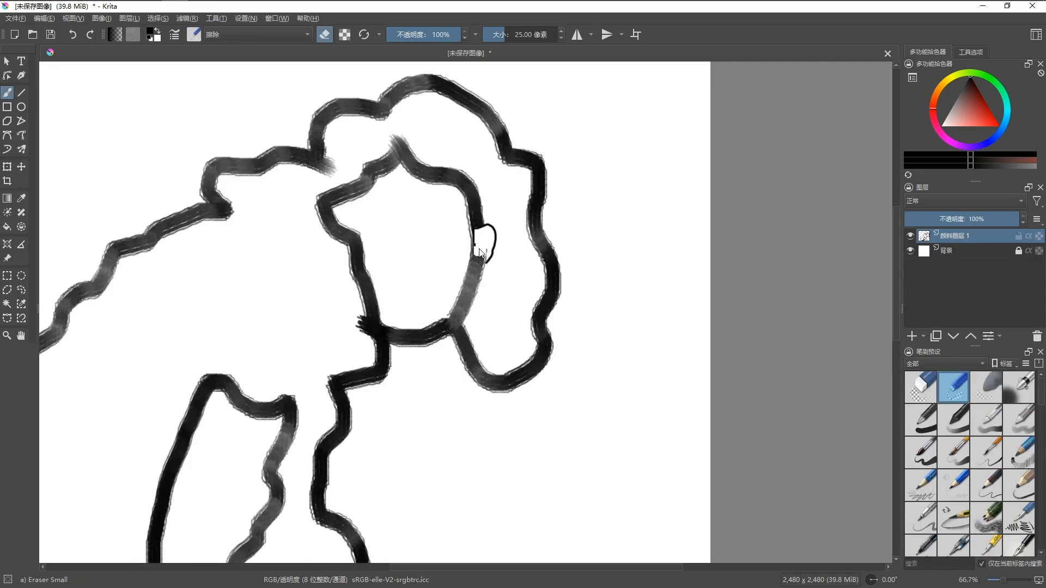
pyautogui.moveTo(481, 264); pyautogui.dragTo(486, 274)
# Step: Close the bump's lower edge with a thin line using the 10 px Pencil-2 brush
pyautogui.scroll(-2, 504, 291)
pyautogui.scroll(2, 493, 278)
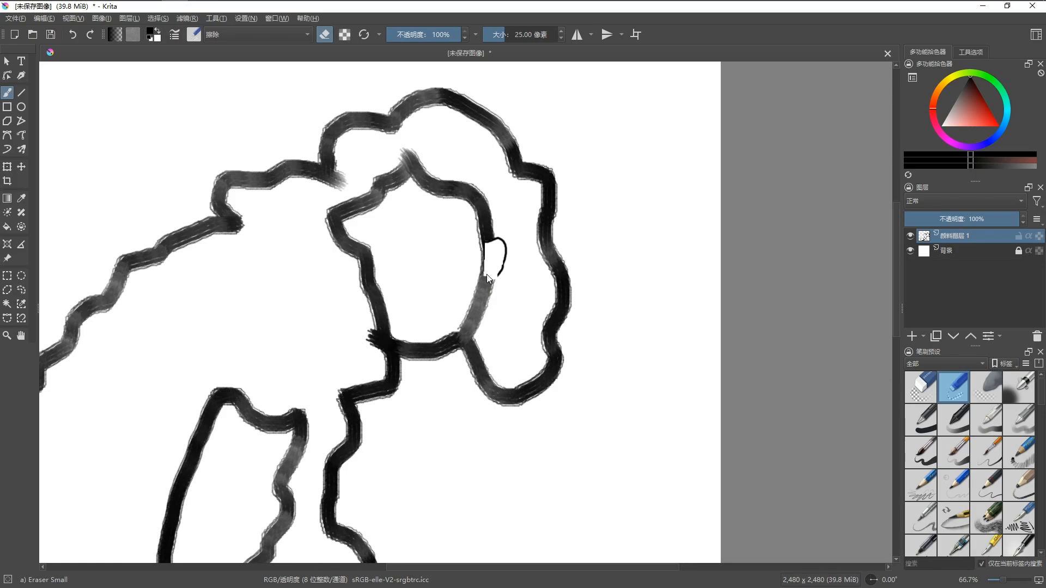
pyautogui.rightClick(499, 288)
pyautogui.click(554, 337)
pyautogui.scroll(3, 510, 287)
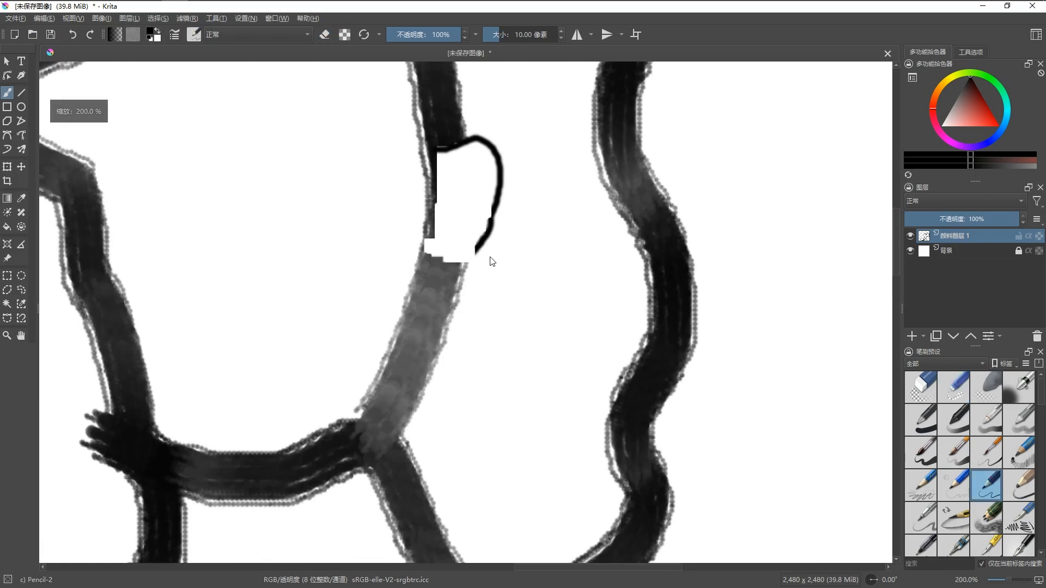
pyautogui.scroll(-5, 424, 240)
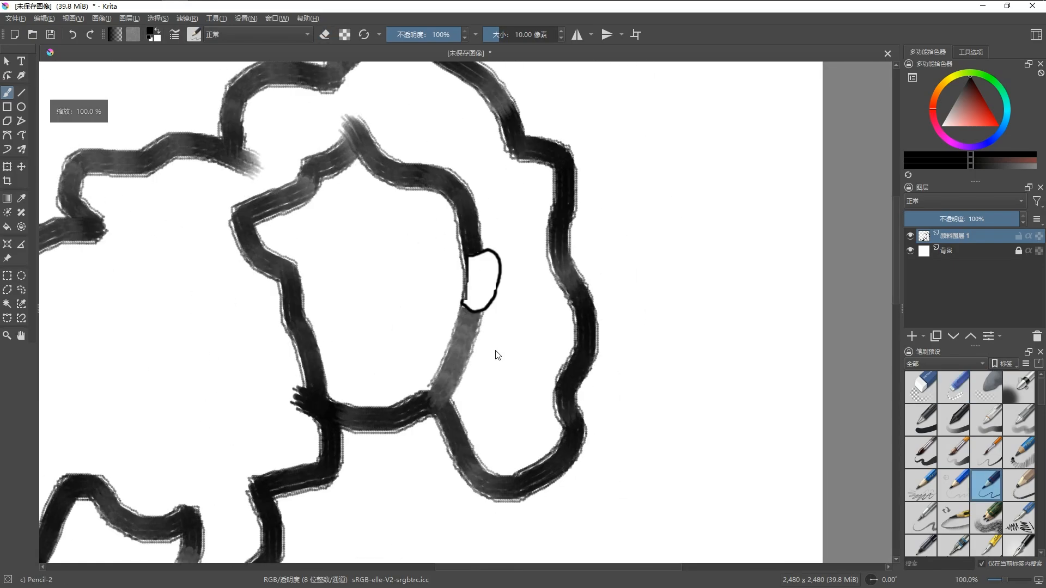
pyautogui.scroll(4, 470, 309)
pyautogui.scroll(-6, 470, 310)
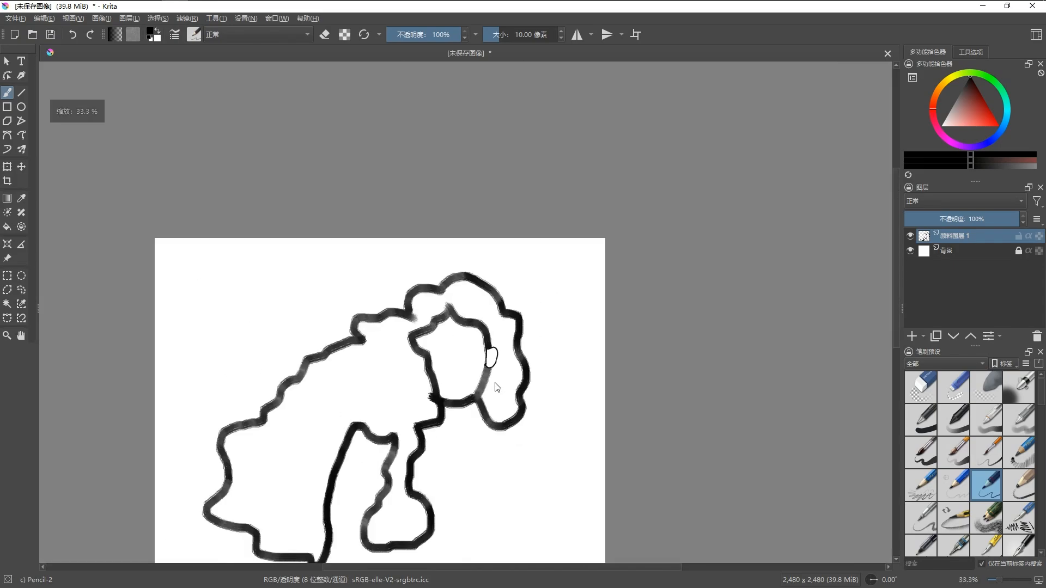
# Step: Scatter small irregular closed outlines across the arched shape's body and front leg with the 10 px Pencil-2 brush
pyautogui.scroll(1, 500, 390)
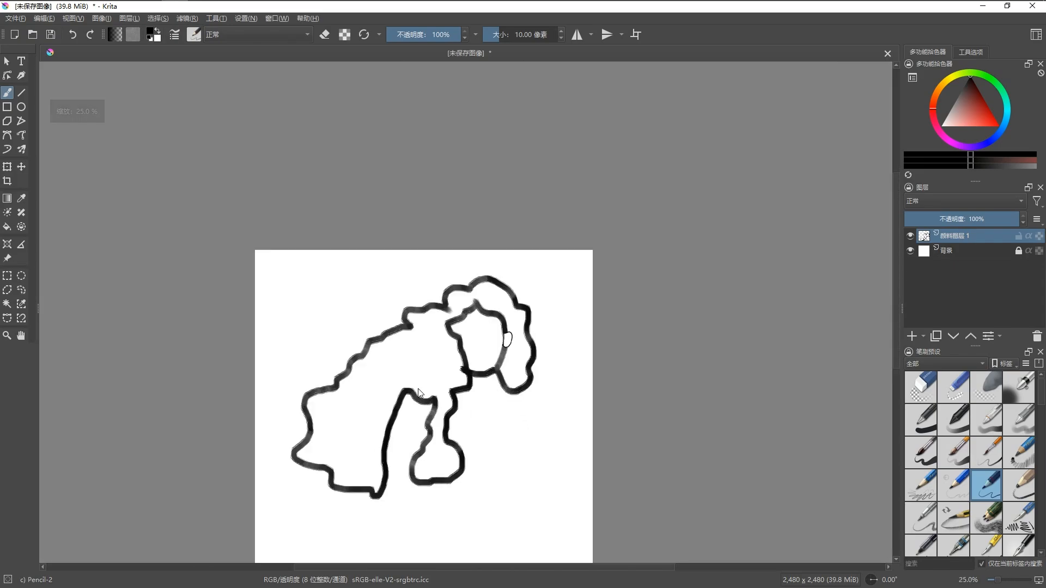
pyautogui.scroll(-1, 436, 418)
pyautogui.scroll(1, 371, 425)
pyautogui.scroll(-1, 371, 403)
pyautogui.scroll(1, 375, 360)
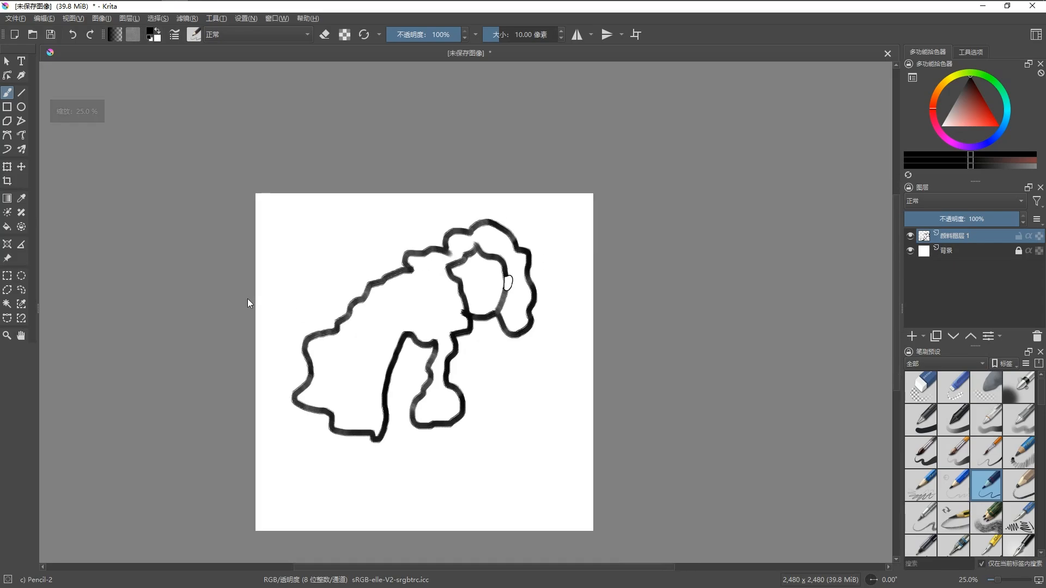
pyautogui.scroll(1, 345, 360)
pyautogui.moveTo(377, 290); pyautogui.dragTo(382, 294)
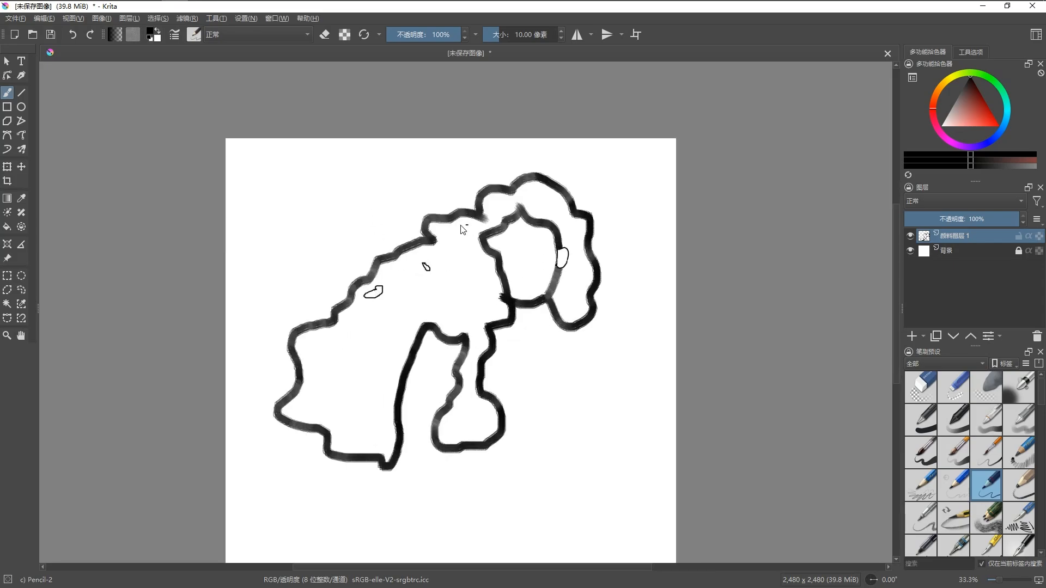
pyautogui.moveTo(461, 225); pyautogui.dragTo(506, 201)
pyautogui.moveTo(457, 287); pyautogui.dragTo(459, 291)
pyautogui.moveTo(326, 359); pyautogui.dragTo(312, 351)
pyautogui.moveTo(350, 389); pyautogui.dragTo(338, 392)
pyautogui.moveTo(440, 320); pyautogui.dragTo(452, 323)
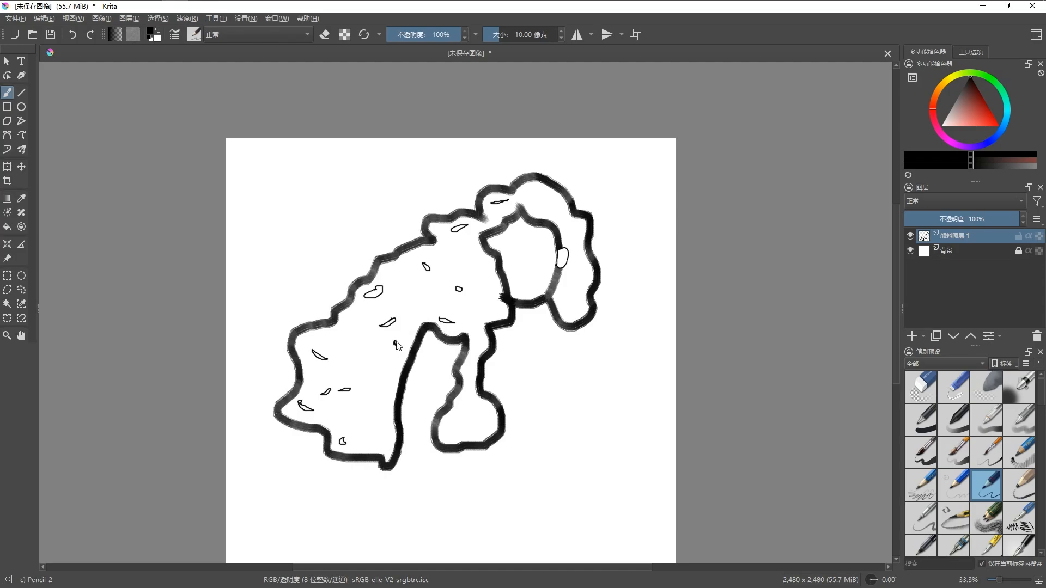
pyautogui.moveTo(455, 402); pyautogui.dragTo(455, 408)
pyautogui.moveTo(505, 347); pyautogui.dragTo(476, 343)
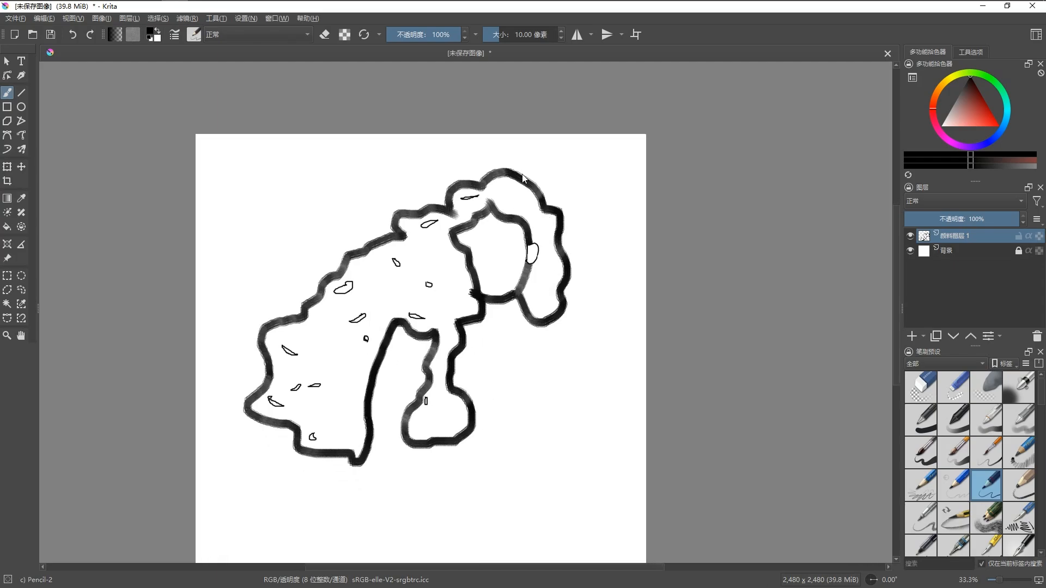
pyautogui.moveTo(516, 177); pyautogui.dragTo(556, 211)
pyautogui.hotkey('ctrl', 'z')
pyautogui.click(198, 33)
pyautogui.scroll(2, 354, 219)
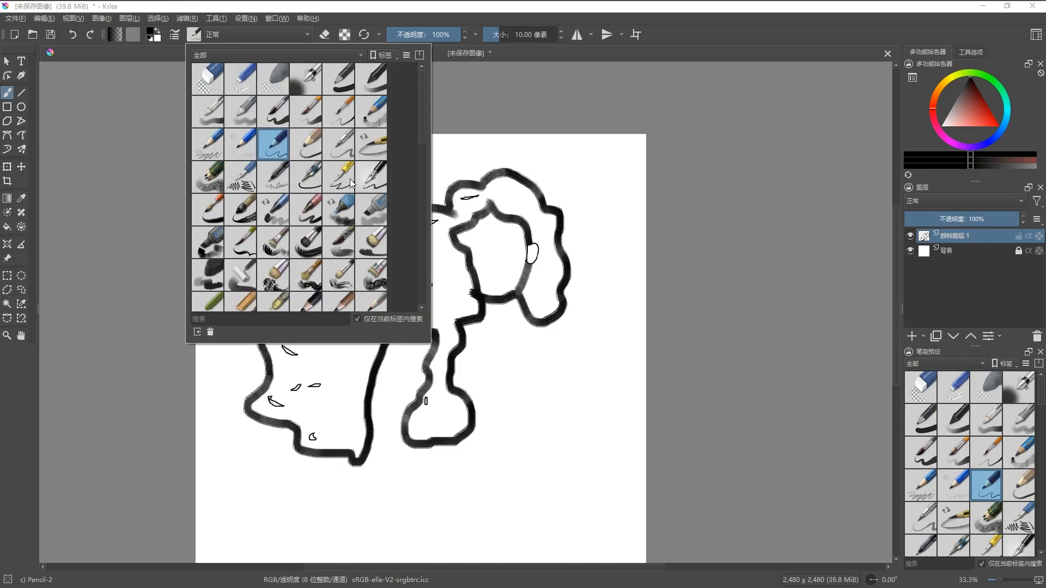
pyautogui.click(308, 113)
pyautogui.click(277, 112)
pyautogui.moveTo(528, 185); pyautogui.dragTo(561, 203)
pyautogui.hotkey('ctrl', 'z')
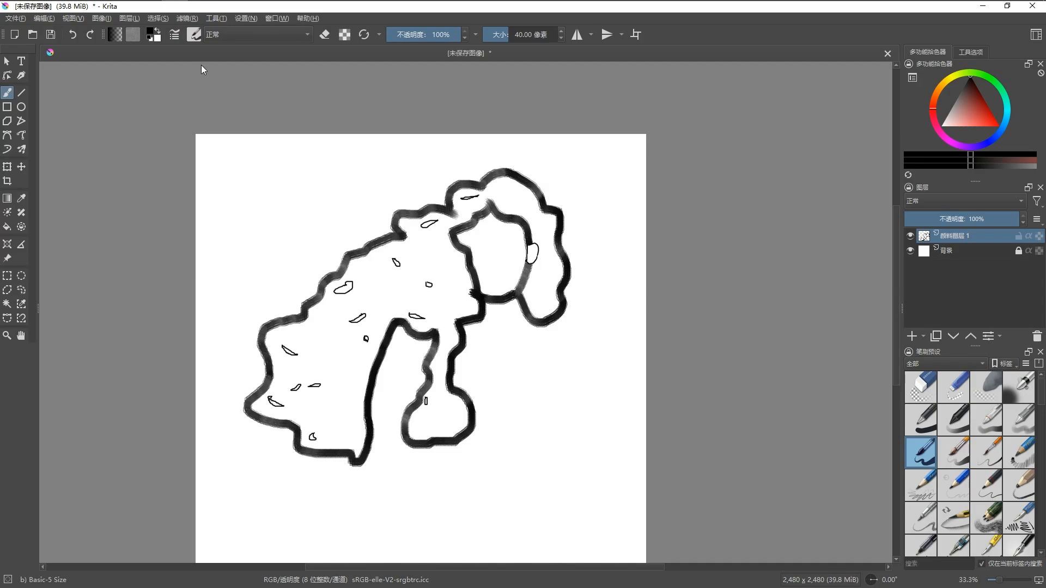
# Step: Draw a thin wavy line running down from the head along the shape's right side with the 16 px Pencil-4 Soft brush
pyautogui.click(194, 35)
pyautogui.click(338, 114)
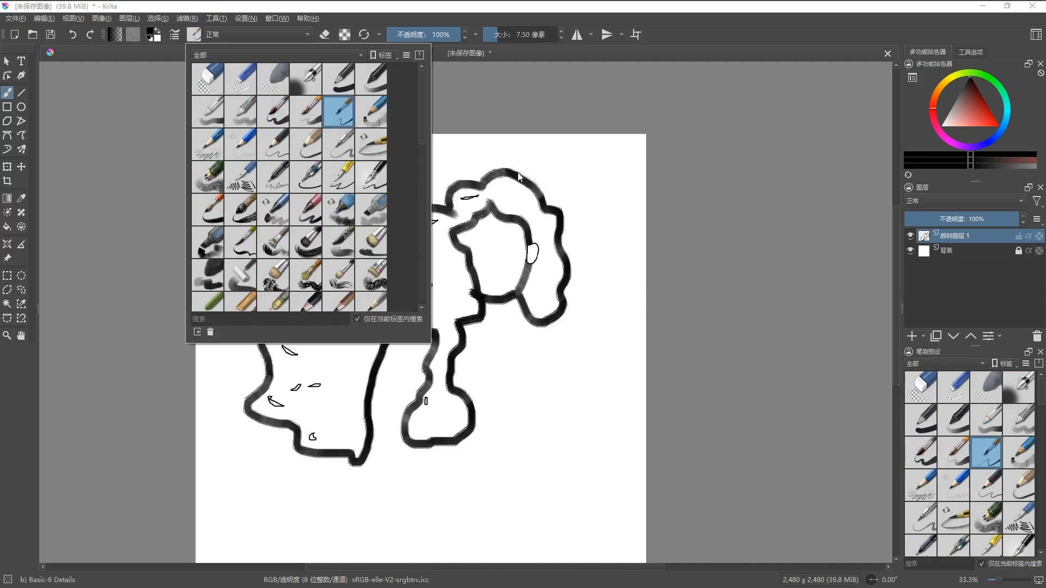
pyautogui.click(521, 177)
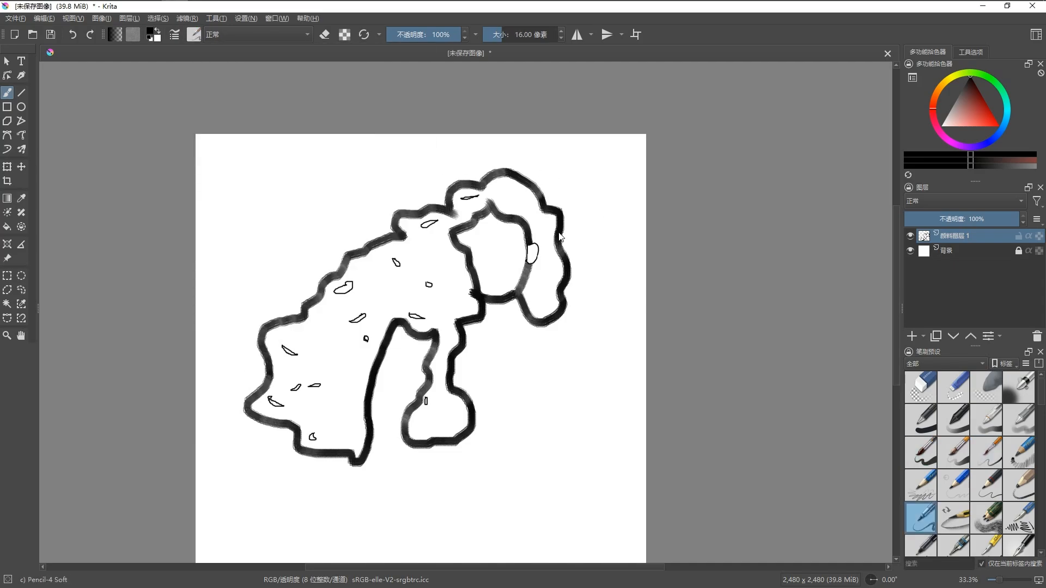
pyautogui.moveTo(529, 180)
pyautogui.mouseDown()
pyautogui.moveTo(561, 211)
pyautogui.moveTo(548, 202)
pyautogui.moveTo(573, 208)
pyautogui.moveTo(567, 251)
pyautogui.moveTo(561, 242)
pyautogui.moveTo(571, 320)
pyautogui.moveTo(555, 321)
pyautogui.moveTo(566, 304)
pyautogui.moveTo(568, 326)
pyautogui.moveTo(552, 341)
pyautogui.moveTo(557, 363)
pyautogui.moveTo(531, 423)
pyautogui.mouseUp()
# Step: Sketch thin background contours to the right of the head and across the canvas's upper-right corner with the Pencil-4 Soft brush
pyautogui.scroll(-3, 533, 305)
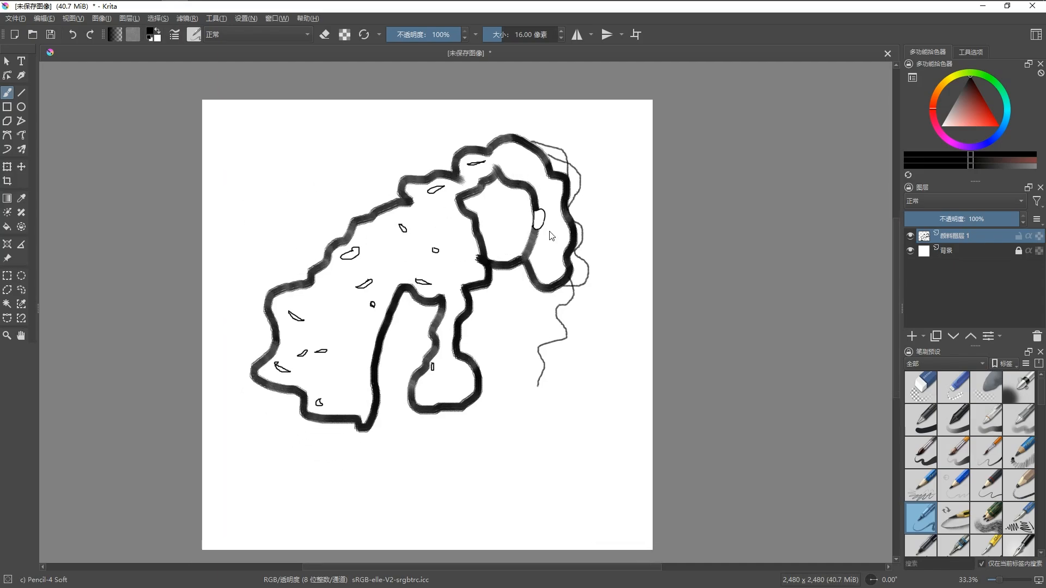
pyautogui.moveTo(605, 275)
pyautogui.mouseDown()
pyautogui.moveTo(602, 218)
pyautogui.moveTo(652, 256)
pyautogui.mouseUp()
pyautogui.moveTo(611, 180); pyautogui.dragTo(652, 229)
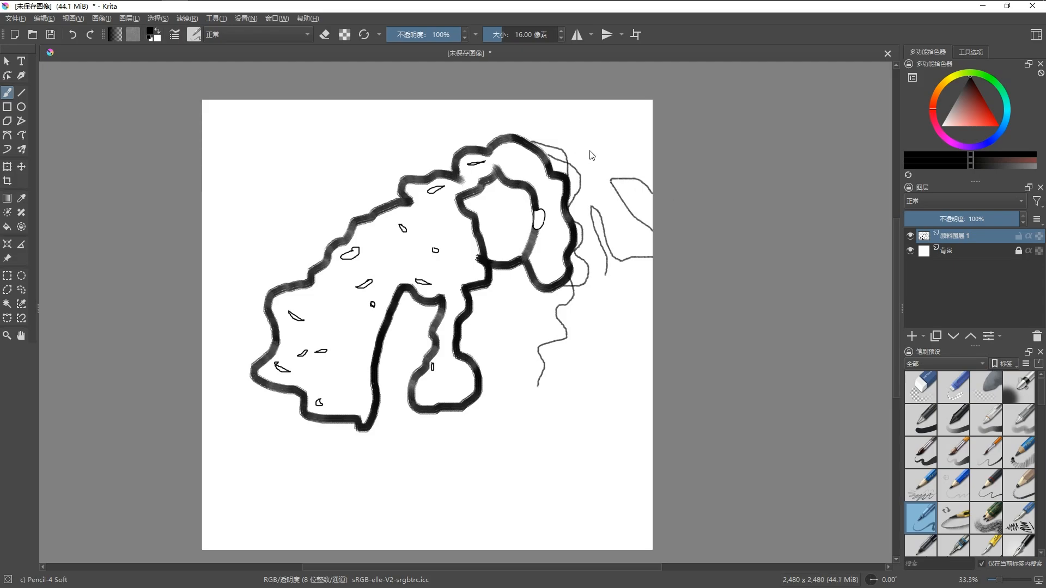
pyautogui.moveTo(622, 163)
pyautogui.mouseDown()
pyautogui.moveTo(567, 129)
pyautogui.moveTo(575, 114)
pyautogui.moveTo(520, 101)
pyautogui.mouseUp()
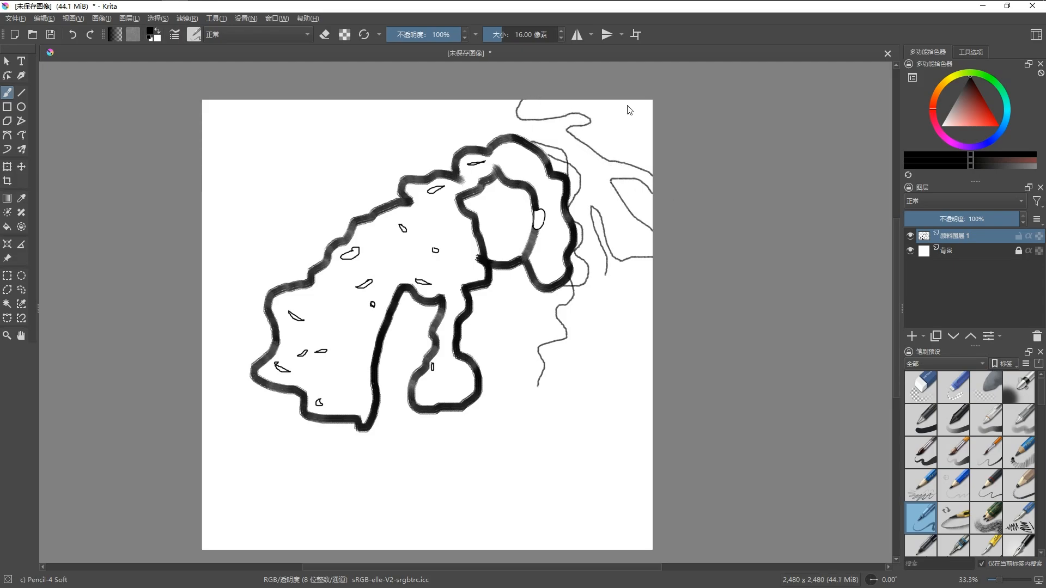
pyautogui.moveTo(623, 105); pyautogui.dragTo(668, 129)
# Step: Sketch thin wavy background contours along the shape's upper-left slope, with the outermost line reaching the canvas's left edge
pyautogui.moveTo(471, 118)
pyautogui.mouseDown()
pyautogui.moveTo(422, 117)
pyautogui.moveTo(351, 162)
pyautogui.moveTo(332, 202)
pyautogui.moveTo(173, 391)
pyautogui.mouseUp()
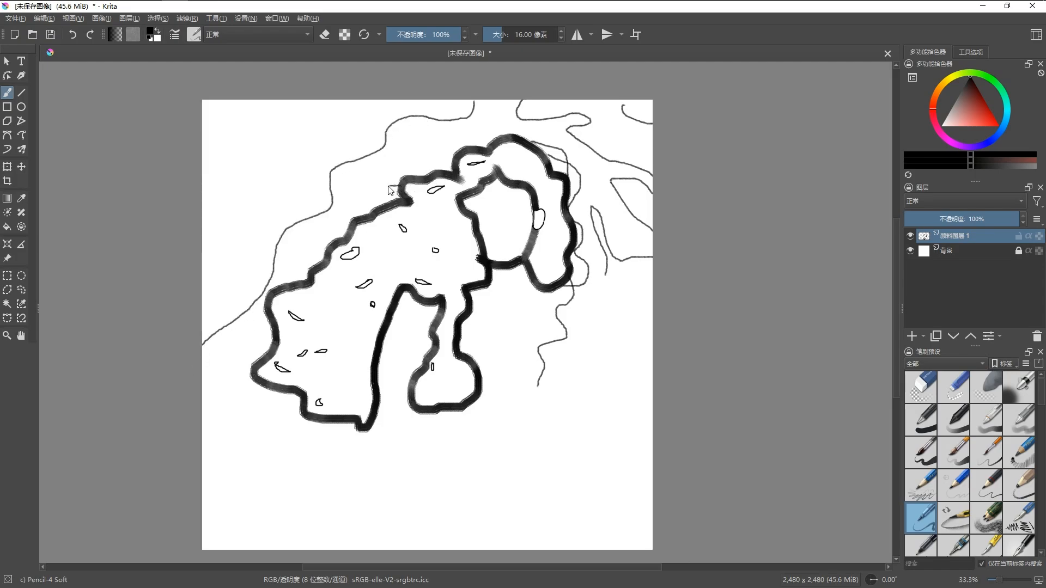
pyautogui.moveTo(389, 187)
pyautogui.mouseDown()
pyautogui.moveTo(301, 280)
pyautogui.moveTo(238, 332)
pyautogui.mouseUp()
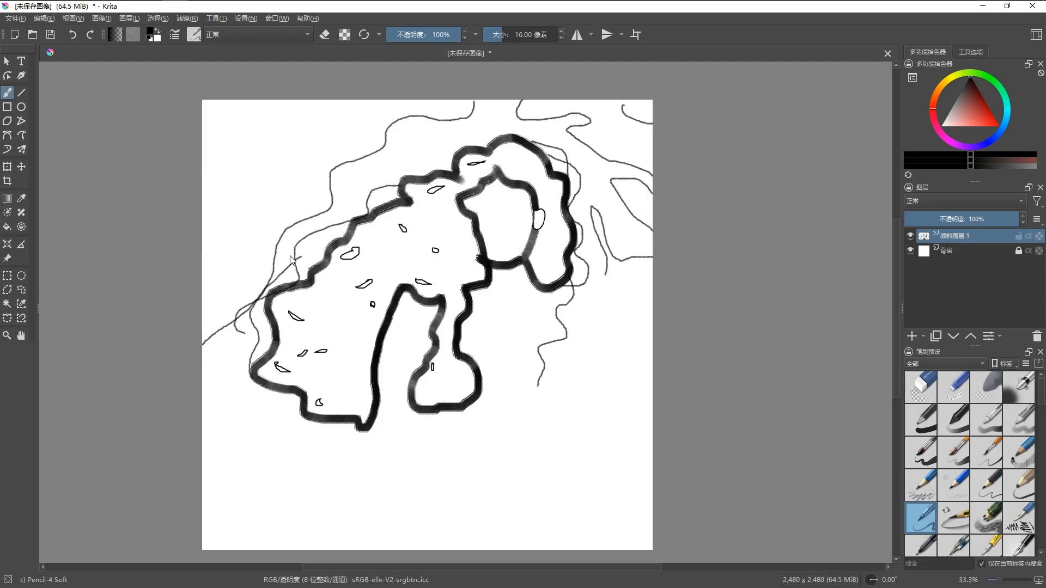
pyautogui.moveTo(322, 248); pyautogui.dragTo(261, 297)
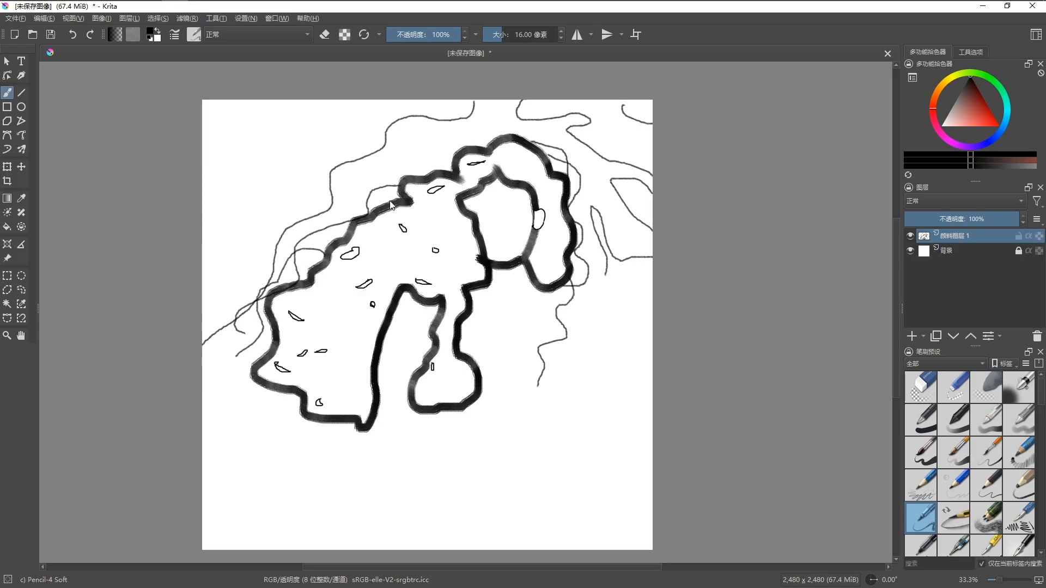
pyautogui.scroll(-2, 387, 287)
pyautogui.scroll(1, 383, 244)
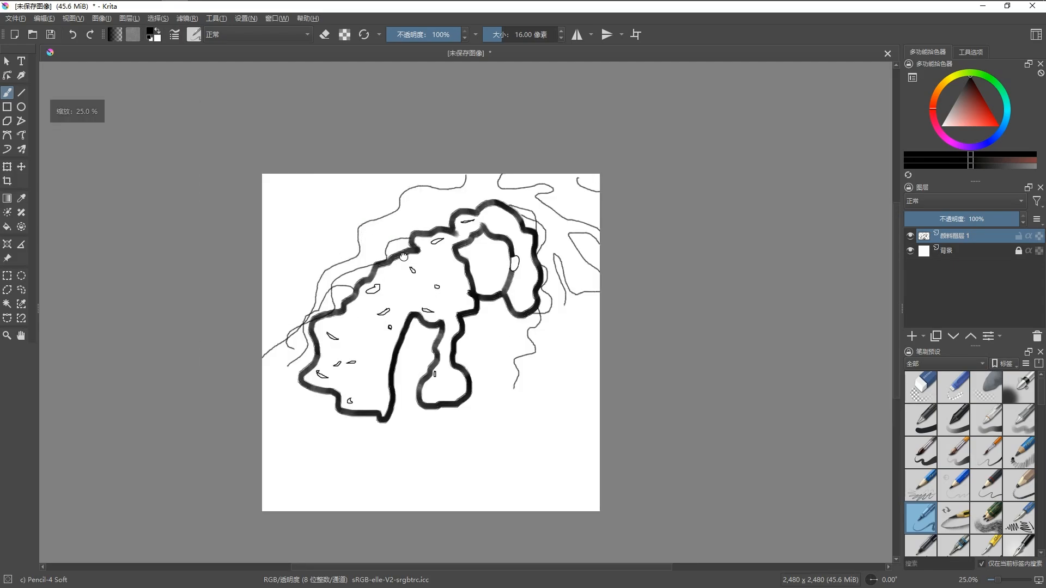
pyautogui.moveTo(446, 364)
pyautogui.mouseDown()
pyautogui.moveTo(453, 381)
pyautogui.moveTo(425, 399)
pyautogui.mouseUp()
pyautogui.hotkey('ctrl', 'z')
pyautogui.hotkey('ctrl', 'z')
pyautogui.hotkey('ctrl', 'z')
# Step: Sketch thin loose contours around and beneath the short front lock with the 16 px Pencil-4 Soft brush
pyautogui.moveTo(446, 324)
pyautogui.mouseDown()
pyautogui.moveTo(460, 379)
pyautogui.moveTo(421, 419)
pyautogui.moveTo(416, 398)
pyautogui.moveTo(431, 397)
pyautogui.moveTo(412, 417)
pyautogui.moveTo(398, 393)
pyautogui.mouseUp()
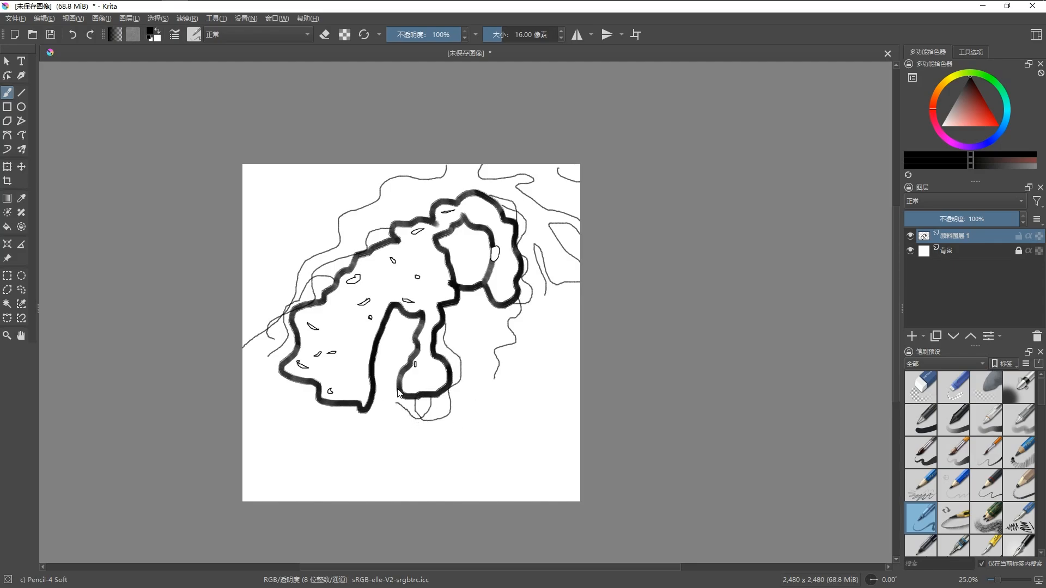
pyautogui.moveTo(444, 348); pyautogui.dragTo(453, 385)
pyautogui.moveTo(417, 328)
pyautogui.mouseDown()
pyautogui.moveTo(407, 371)
pyautogui.moveTo(428, 414)
pyautogui.moveTo(464, 403)
pyautogui.mouseUp()
pyautogui.scroll(2, 415, 331)
pyautogui.scroll(-3, 429, 355)
pyautogui.scroll(1, 426, 434)
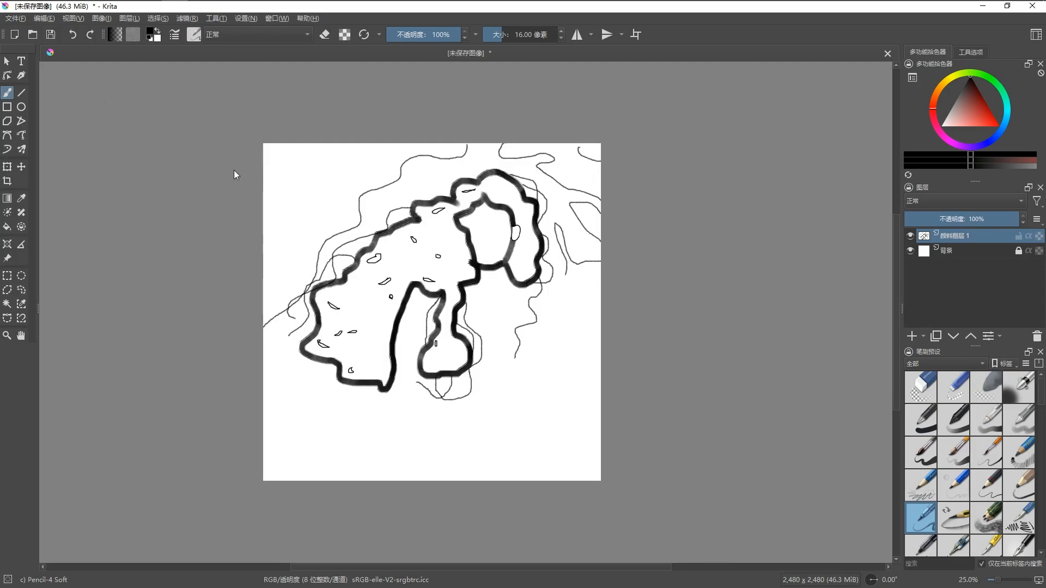
# Step: Sketch more thin wavy background contours and an open loop across the canvas's upper-left corner
pyautogui.moveTo(338, 177); pyautogui.dragTo(262, 266)
pyautogui.moveTo(269, 171)
pyautogui.mouseDown()
pyautogui.moveTo(302, 185)
pyautogui.moveTo(265, 223)
pyautogui.mouseUp()
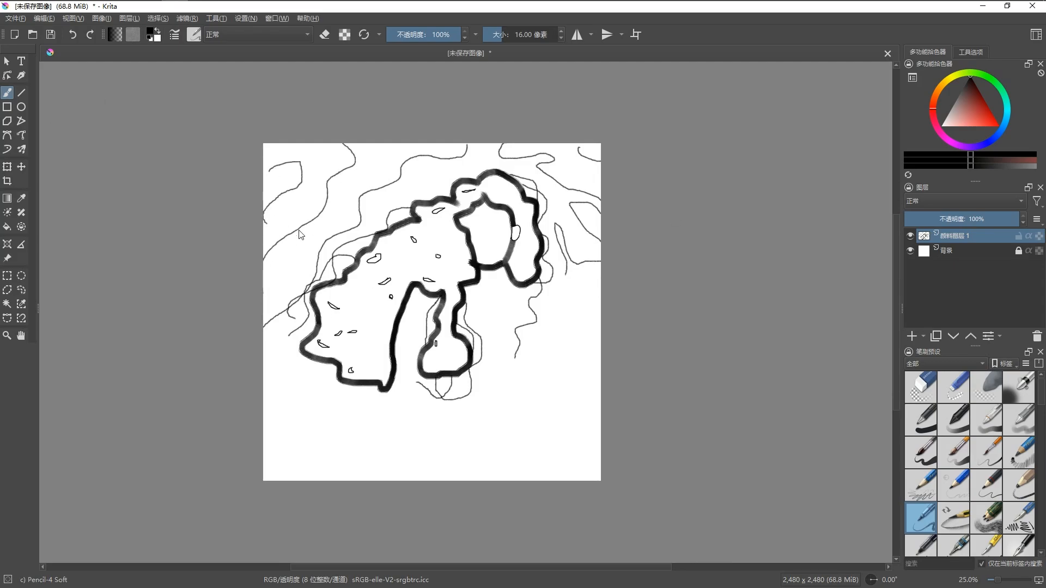
pyautogui.moveTo(267, 284)
pyautogui.mouseDown()
pyautogui.moveTo(305, 272)
pyautogui.moveTo(299, 243)
pyautogui.moveTo(354, 183)
pyautogui.moveTo(364, 143)
pyautogui.mouseUp()
pyautogui.hotkey('ctrl', 'z')
pyautogui.moveTo(262, 301); pyautogui.dragTo(306, 250)
pyautogui.scroll(-2, 436, 381)
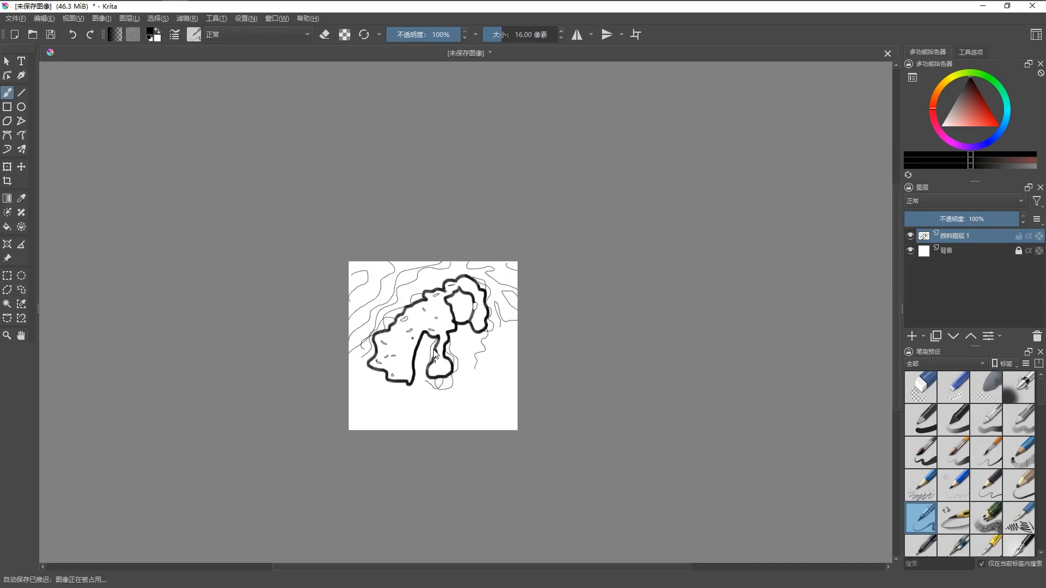
# Step: Sketch short neck lines under the face and a long sleeve with a ruffled cuff below the hair's right side
pyautogui.scroll(3, 434, 355)
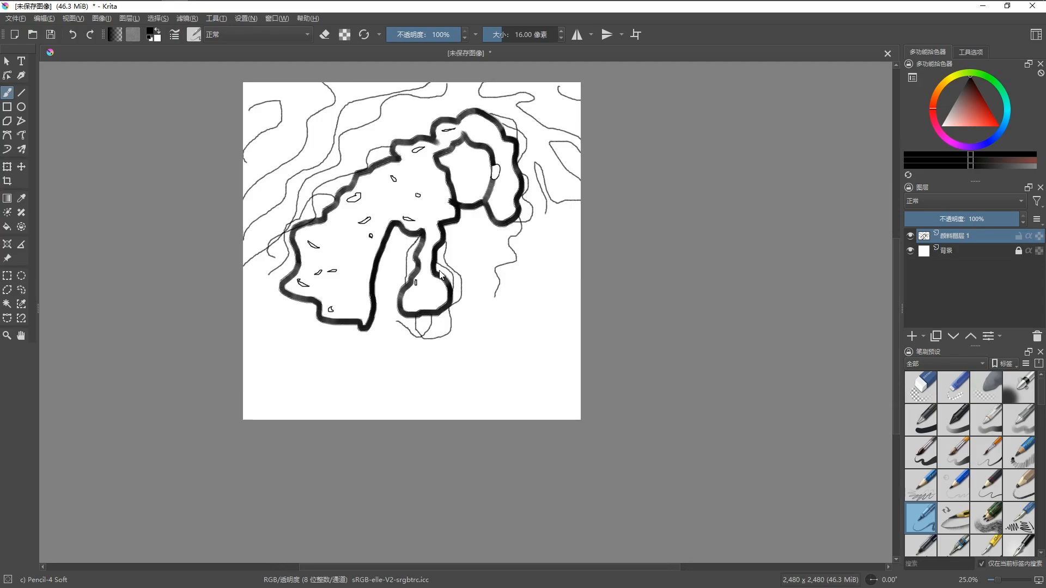
pyautogui.scroll(1, 441, 275)
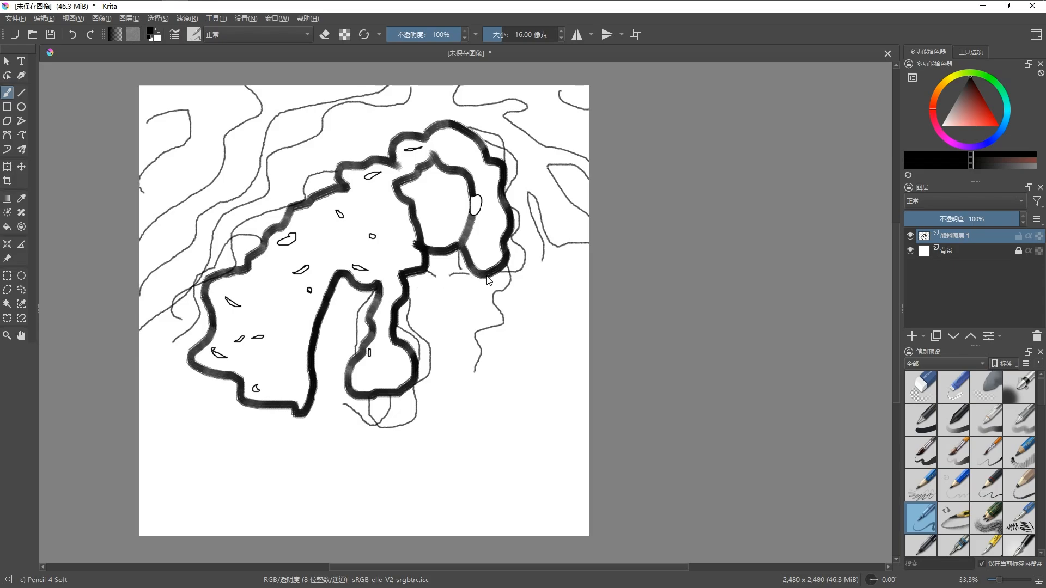
pyautogui.moveTo(508, 278); pyautogui.dragTo(546, 404)
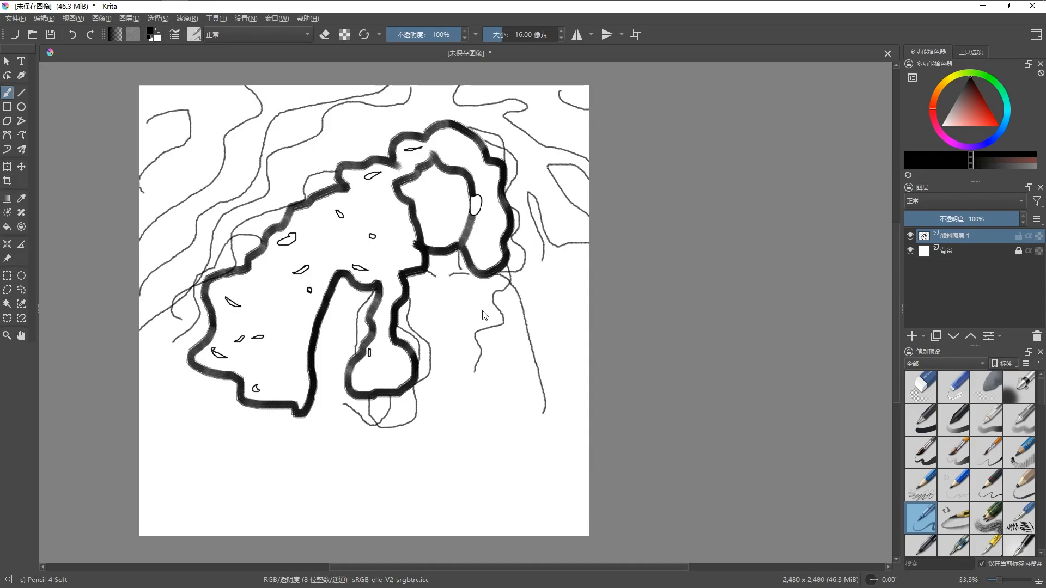
pyautogui.moveTo(498, 318)
pyautogui.mouseDown()
pyautogui.moveTo(509, 323)
pyautogui.moveTo(513, 411)
pyautogui.moveTo(547, 420)
pyautogui.mouseUp()
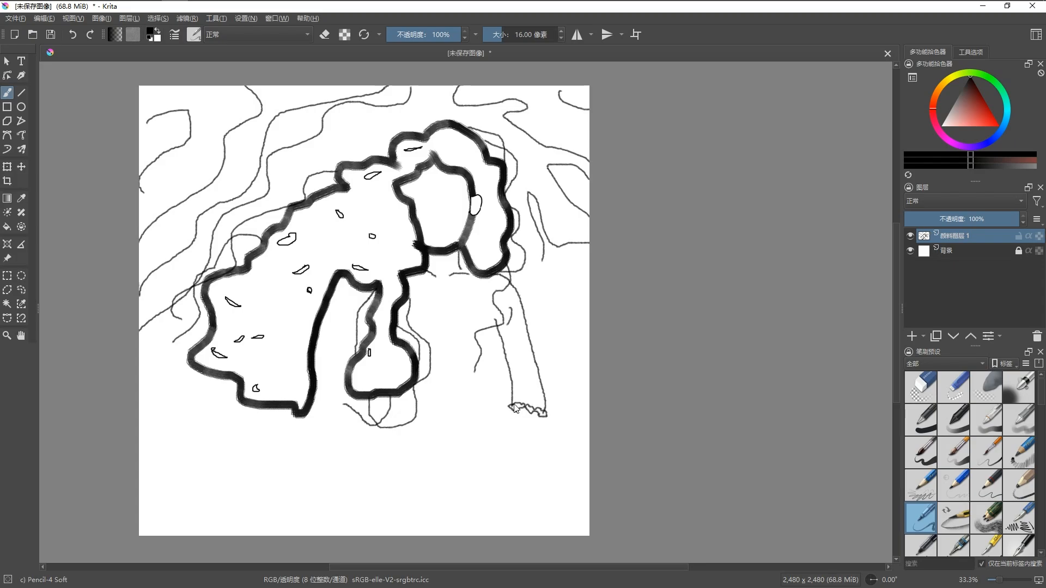
# Step: Draw the forearm as two curved lines running from the ruffled cuff down to the canvas's bottom edge
pyautogui.scroll(-1, 533, 412)
pyautogui.moveTo(539, 410)
pyautogui.mouseDown()
pyautogui.moveTo(519, 466)
pyautogui.moveTo(484, 506)
pyautogui.mouseUp()
pyautogui.moveTo(527, 386)
pyautogui.mouseDown()
pyautogui.moveTo(482, 481)
pyautogui.moveTo(445, 508)
pyautogui.mouseUp()
pyautogui.scroll(-2, 505, 512)
pyautogui.scroll(1, 504, 512)
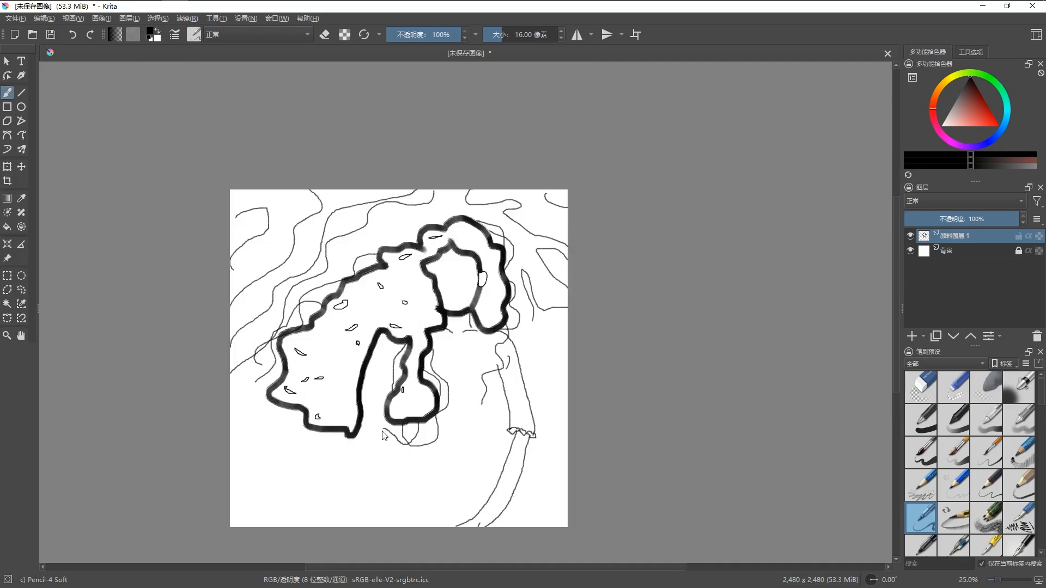
# Step: Erase a short piece of the forearm's outer line with Eraser Small and redraw it with the 10 px Pencil-2 brush
pyautogui.scroll(3, 514, 468)
pyautogui.rightClick(529, 417)
pyautogui.click(528, 343)
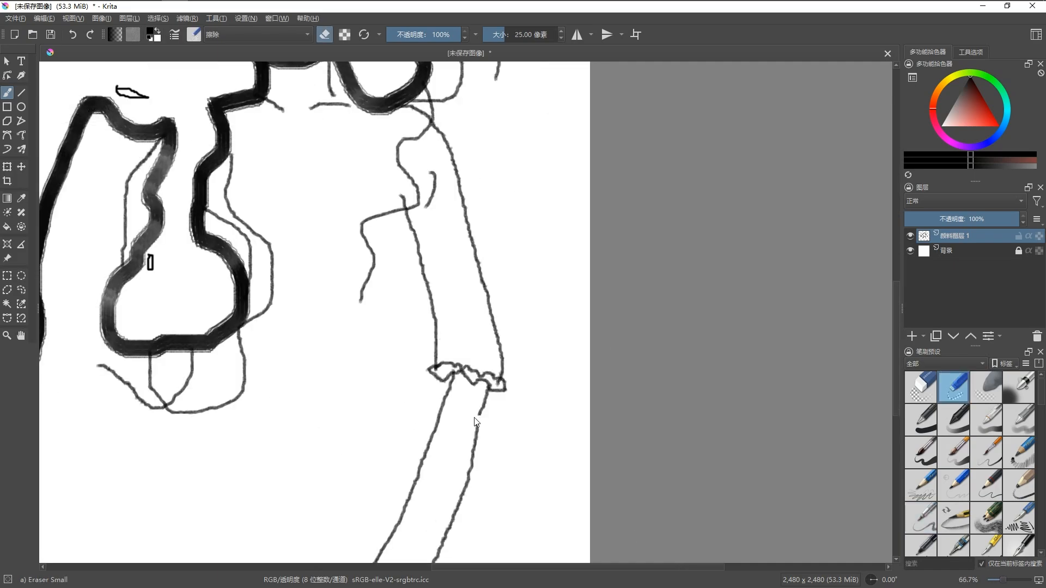
pyautogui.rightClick(529, 389)
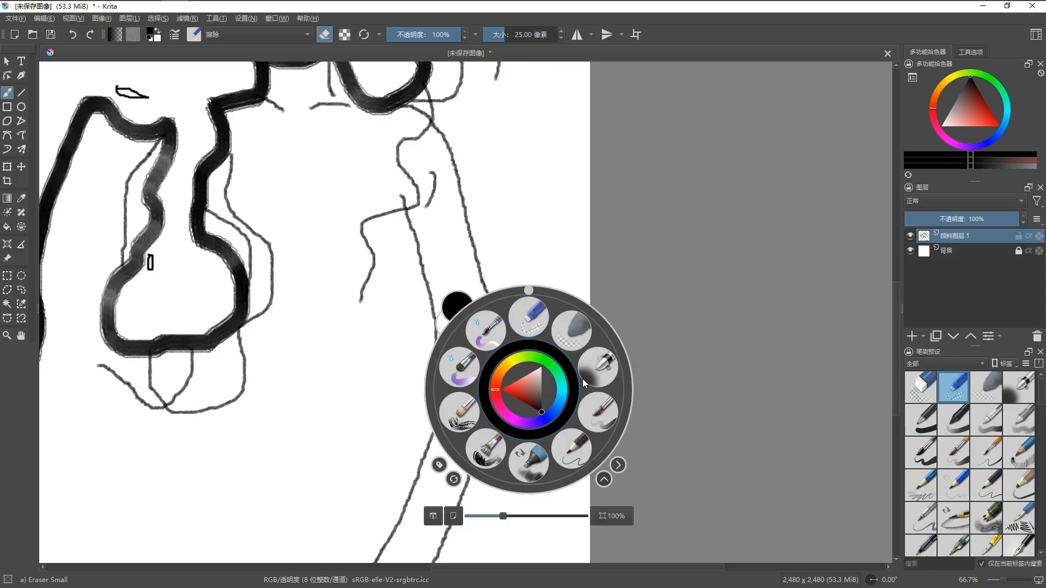
pyautogui.click(580, 461)
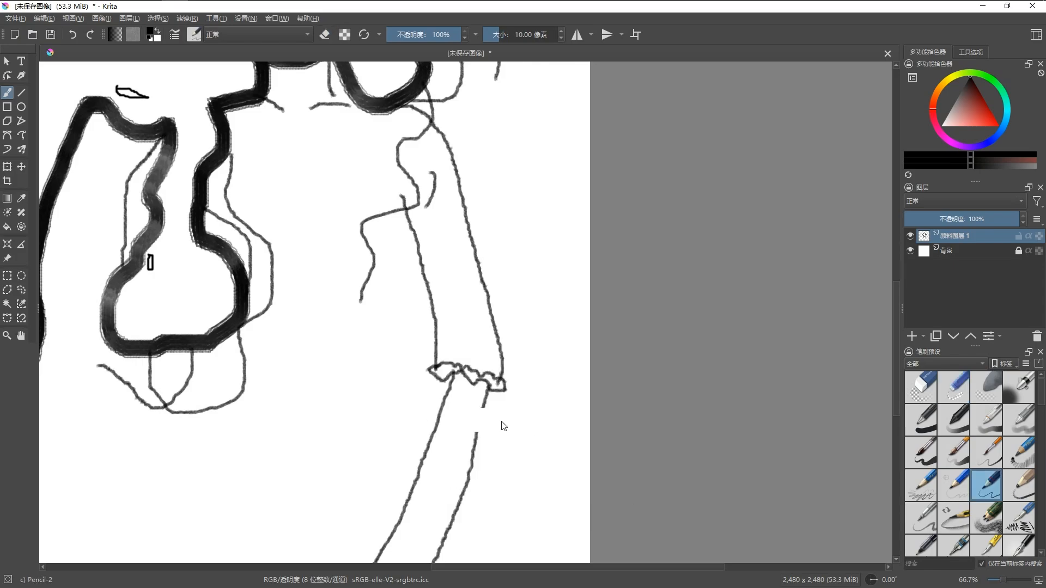
pyautogui.moveTo(486, 401); pyautogui.dragTo(481, 419)
pyautogui.scroll(-4, 521, 460)
pyautogui.scroll(2, 525, 459)
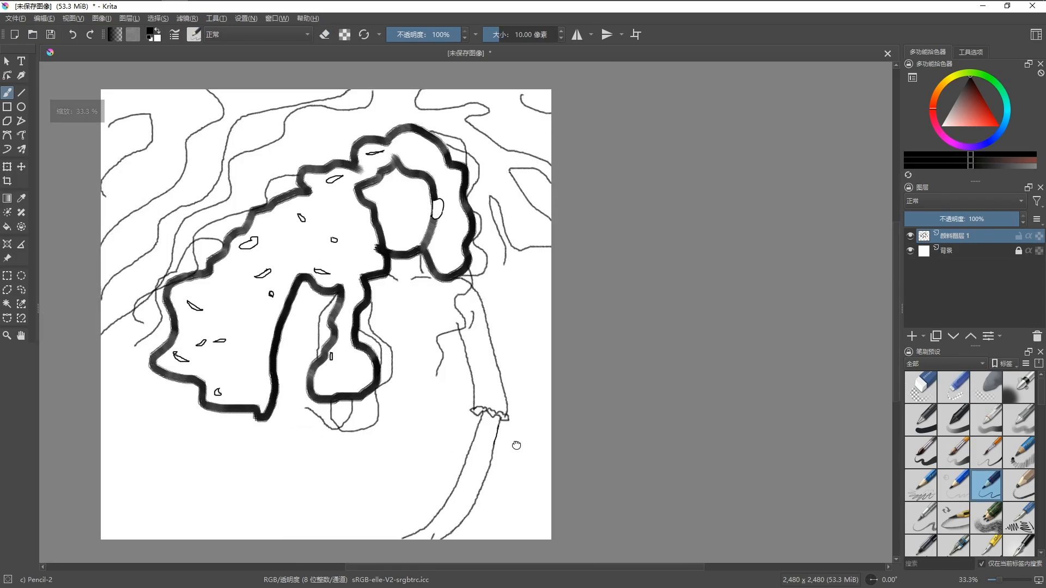
# Step: Erase a longer section of the forearm's outer line just below the cuff with the 25 px Eraser Small preset
pyautogui.scroll(3, 507, 429)
pyautogui.rightClick(509, 414)
pyautogui.click(507, 322)
pyautogui.moveTo(462, 351)
pyautogui.mouseDown()
pyautogui.moveTo(453, 427)
pyautogui.moveTo(467, 381)
pyautogui.mouseUp()
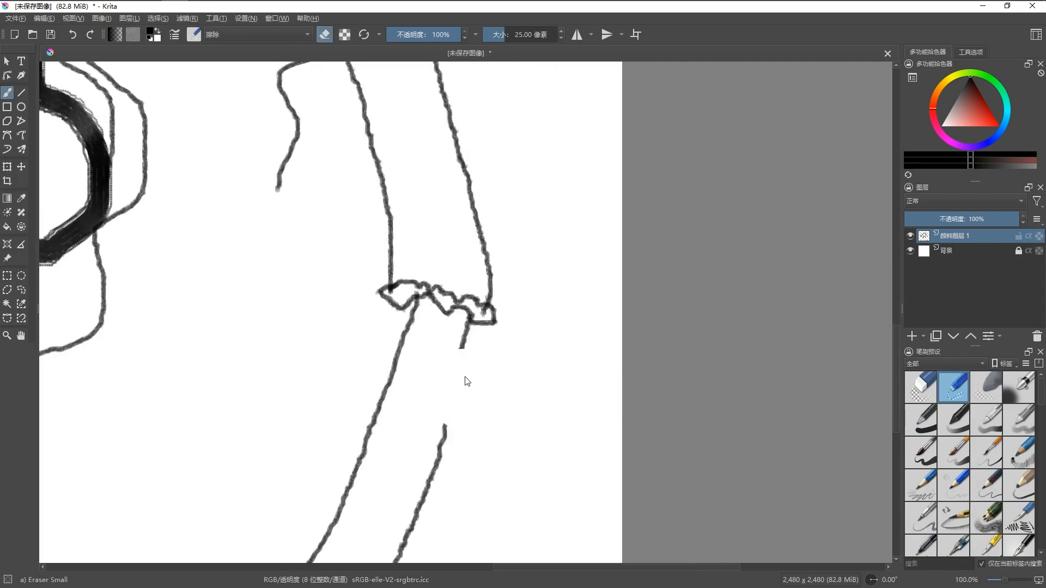
# Step: Redraw the erased section of the forearm's outer line with the 10 px Pencil-2 brush
pyautogui.rightClick(514, 376)
pyautogui.click(580, 401)
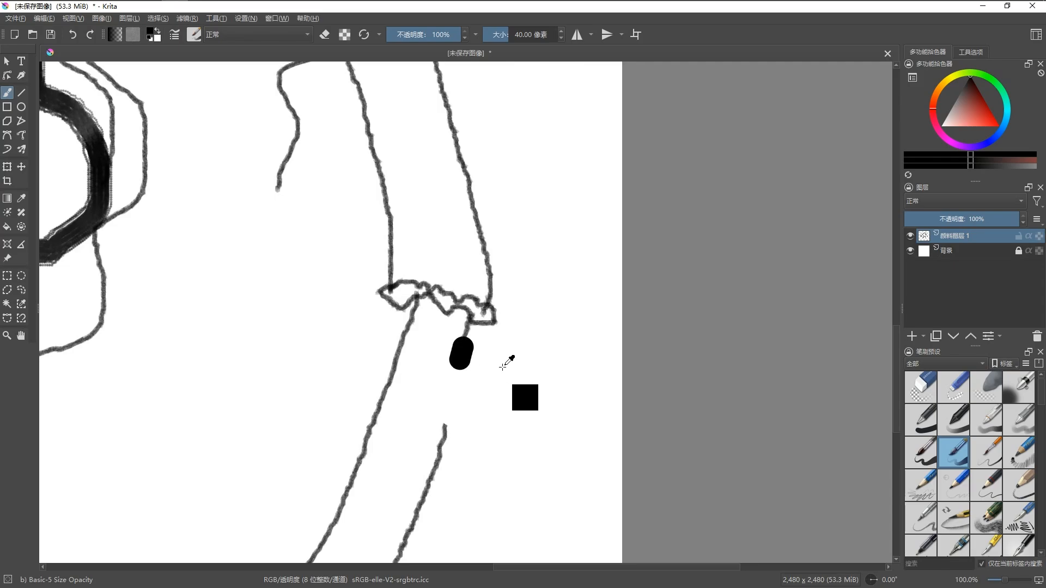
pyautogui.rightClick(537, 359)
pyautogui.click(581, 409)
pyautogui.moveTo(463, 351); pyautogui.dragTo(445, 439)
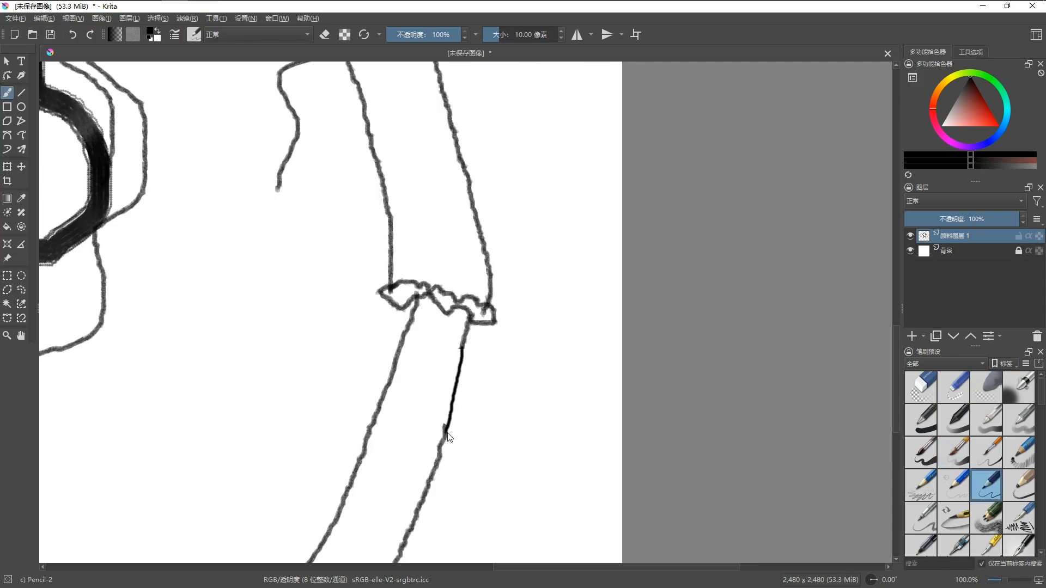
pyautogui.scroll(-6, 446, 434)
pyautogui.scroll(2, 435, 445)
pyautogui.scroll(1, 458, 406)
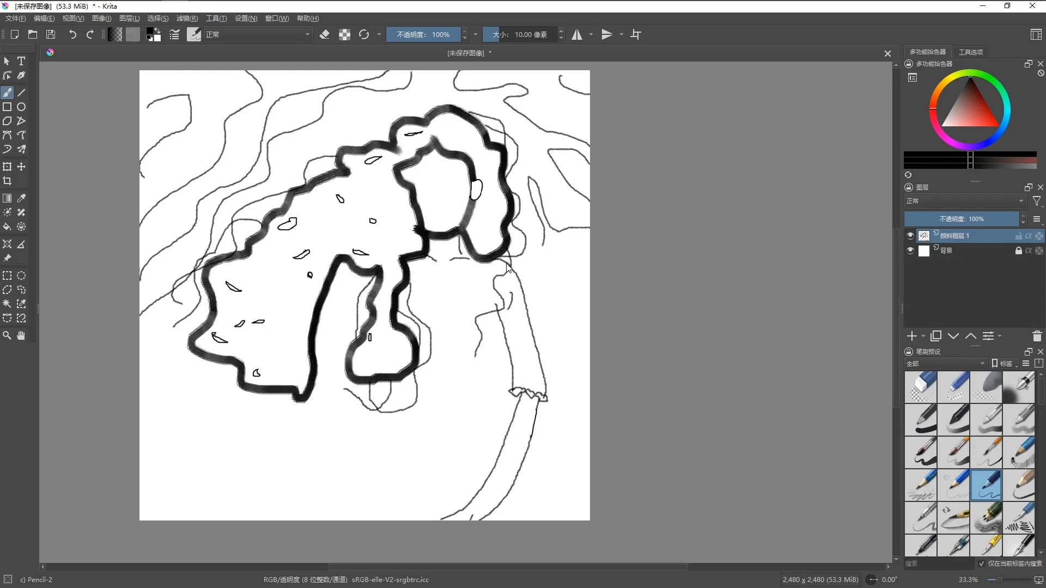
# Step: Draw a curved ruffled neckline across the chest from the sleeve's shoulder to the front hair lock
pyautogui.moveTo(506, 266); pyautogui.dragTo(494, 282)
pyautogui.moveTo(481, 290); pyautogui.dragTo(414, 288)
pyautogui.scroll(-3, 492, 287)
pyautogui.scroll(3, 469, 295)
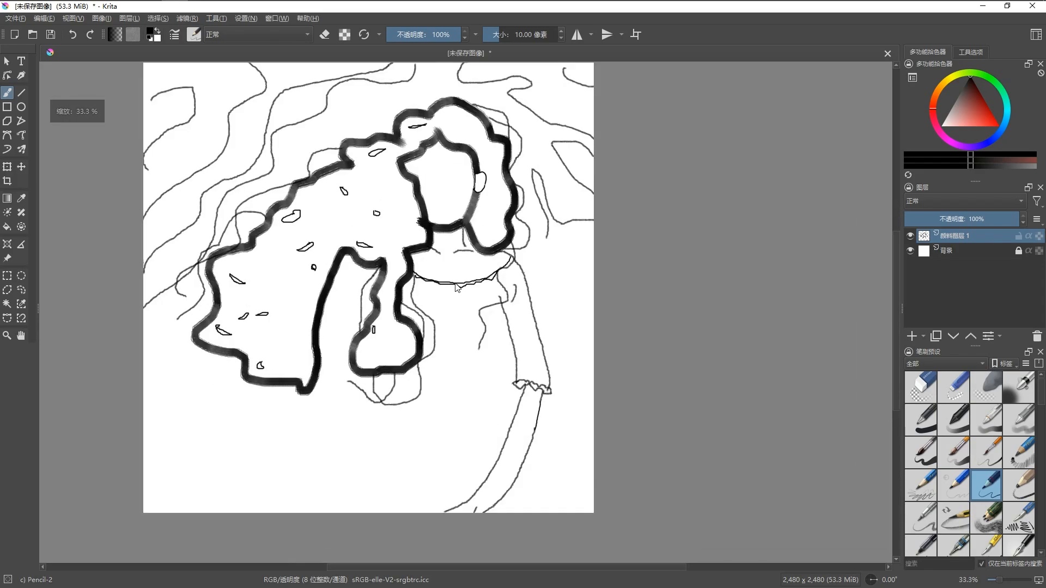
# Step: Add short vertical fold lines to the dress bodice and a row of small dashes at the waist
pyautogui.scroll(-1, 446, 291)
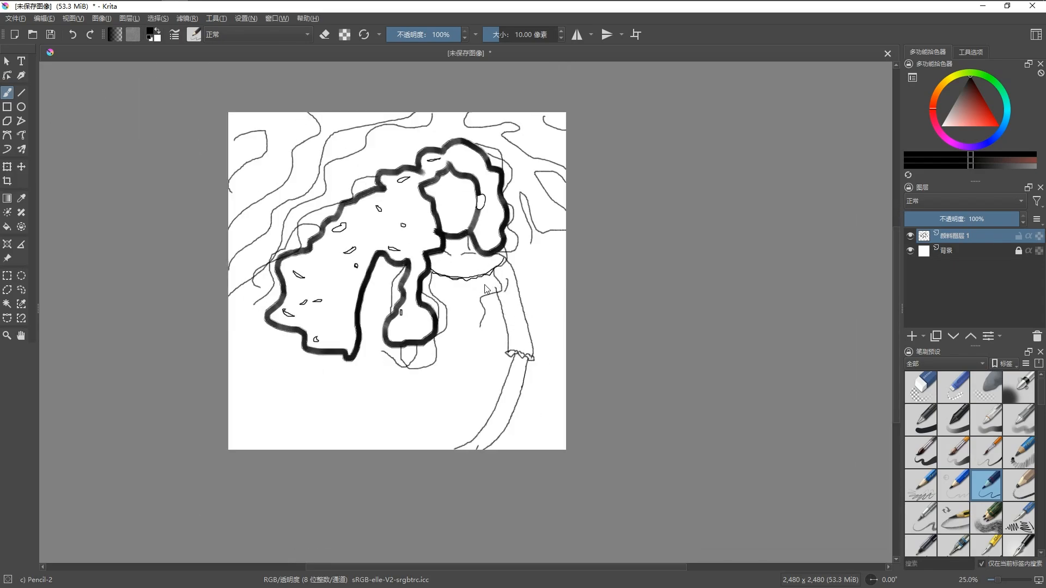
pyautogui.scroll(1, 487, 289)
pyautogui.scroll(-1, 473, 297)
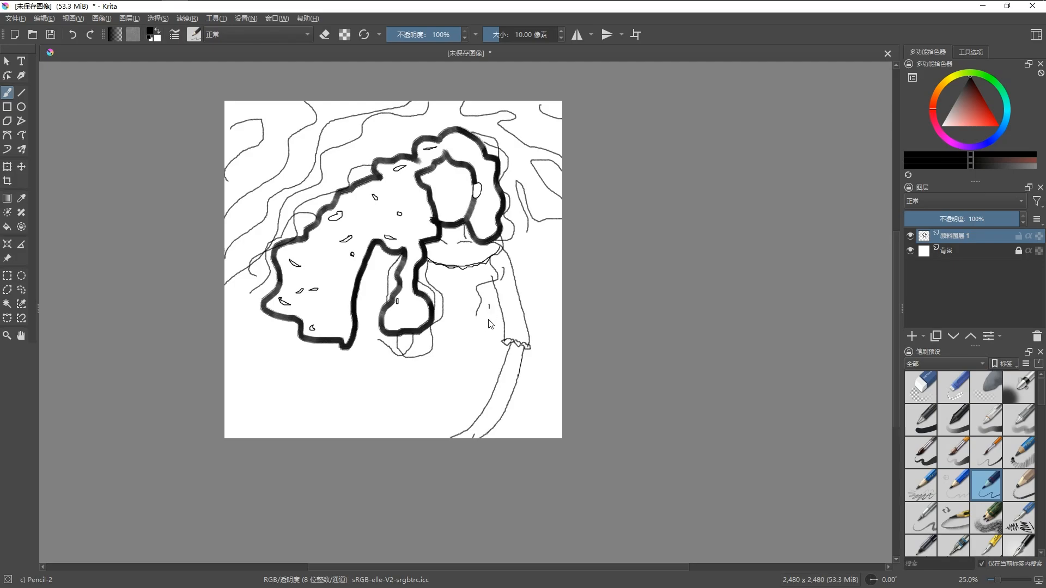
pyautogui.moveTo(487, 306); pyautogui.dragTo(486, 334)
pyautogui.moveTo(457, 279); pyautogui.dragTo(457, 292)
pyautogui.moveTo(455, 348); pyautogui.dragTo(455, 352)
# Step: Outline the flared skirt from the waist toward the canvas's bottom and right edges and add short fold strokes
pyautogui.moveTo(413, 343); pyautogui.dragTo(421, 359)
pyautogui.hotkey('ctrl', 'z')
pyautogui.click(90, 34)
pyautogui.moveTo(428, 365)
pyautogui.mouseDown()
pyautogui.moveTo(445, 438)
pyautogui.moveTo(451, 383)
pyautogui.mouseUp()
pyautogui.moveTo(455, 370)
pyautogui.mouseDown()
pyautogui.moveTo(443, 406)
pyautogui.moveTo(477, 378)
pyautogui.moveTo(469, 404)
pyautogui.mouseUp()
pyautogui.hotkey('ctrl', 'z')
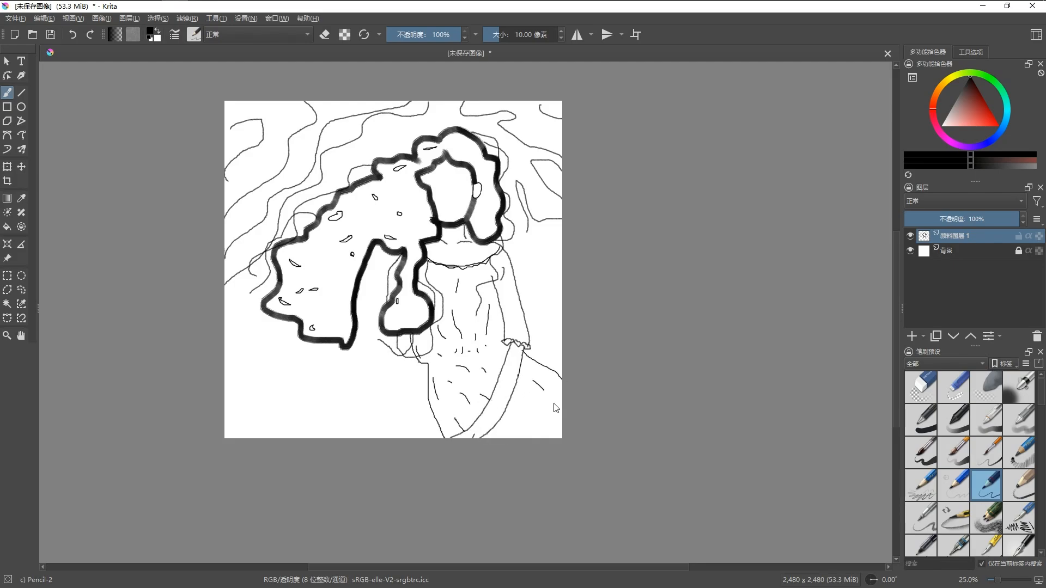
pyautogui.moveTo(543, 418); pyautogui.dragTo(561, 425)
pyautogui.moveTo(525, 437)
pyautogui.mouseDown()
pyautogui.moveTo(542, 418)
pyautogui.moveTo(519, 428)
pyautogui.mouseUp()
# Step: Draw the other arm's ruffled cuff beneath the short hair lock and two forearm lines down to the canvas's bottom edge
pyautogui.moveTo(421, 298); pyautogui.dragTo(435, 306)
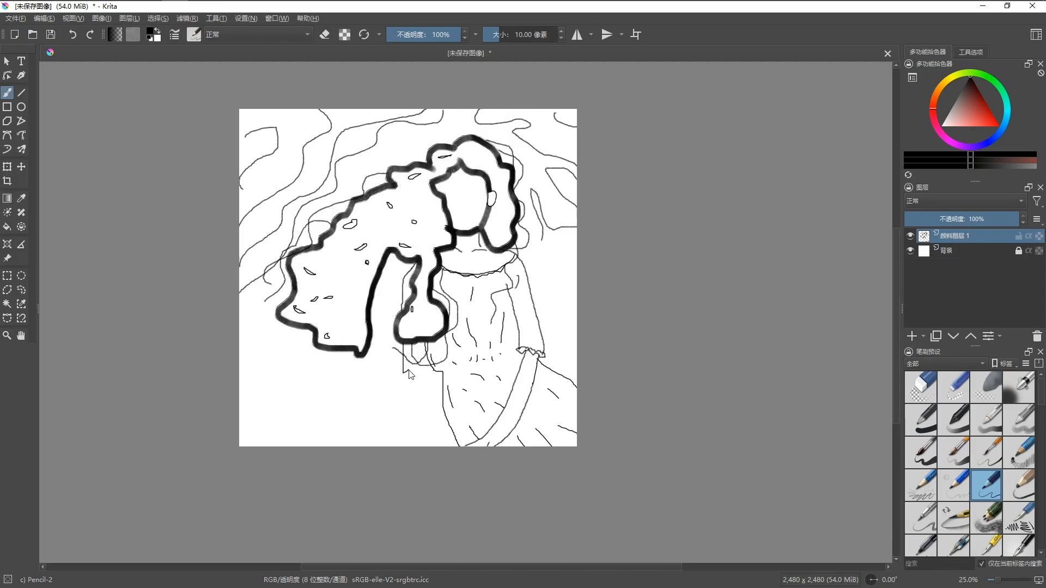
pyautogui.moveTo(408, 369)
pyautogui.mouseDown()
pyautogui.moveTo(431, 376)
pyautogui.moveTo(403, 373)
pyautogui.moveTo(418, 375)
pyautogui.moveTo(405, 373)
pyautogui.moveTo(408, 453)
pyautogui.mouseUp()
pyautogui.moveTo(430, 373); pyautogui.dragTo(416, 449)
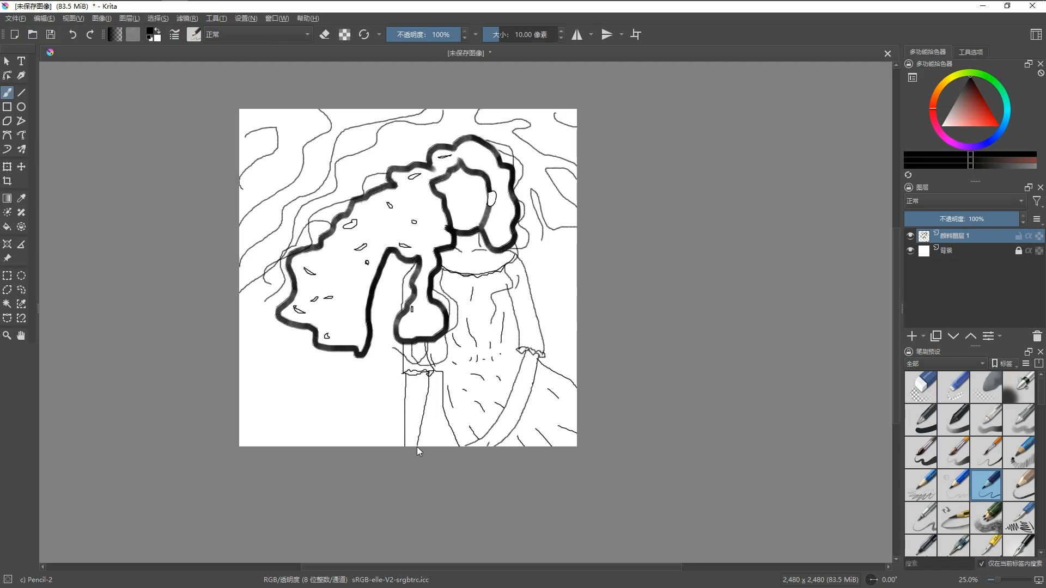
# Step: Sketch thin background contours and nested ovals across the canvas's lower-left area and nested curves at its right edge
pyautogui.moveTo(537, 429); pyautogui.dragTo(526, 433)
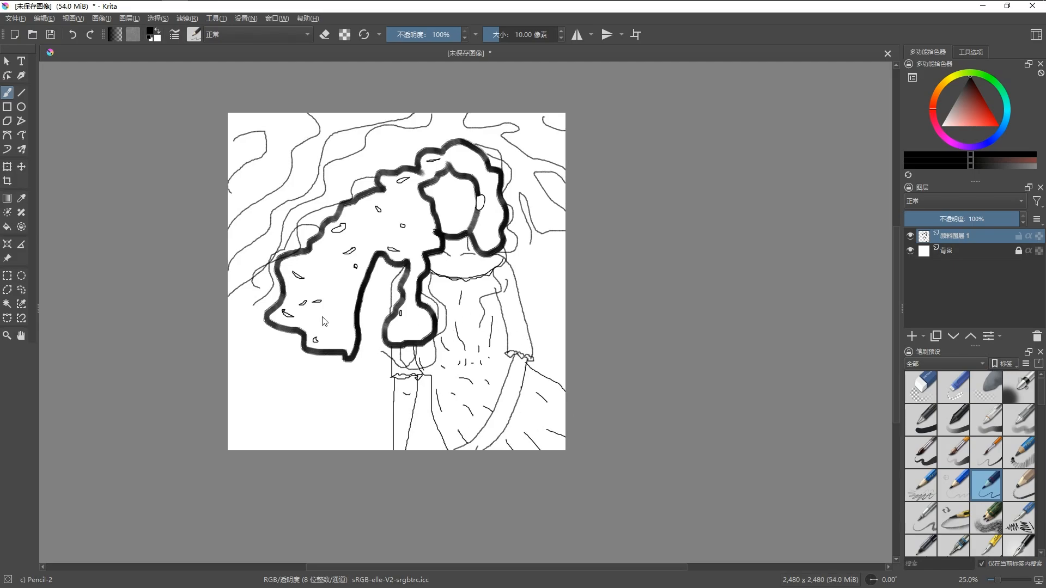
pyautogui.moveTo(224, 325)
pyautogui.mouseDown()
pyautogui.moveTo(275, 408)
pyautogui.moveTo(278, 450)
pyautogui.mouseUp()
pyautogui.moveTo(239, 361); pyautogui.dragTo(313, 451)
pyautogui.moveTo(304, 406)
pyautogui.mouseDown()
pyautogui.moveTo(371, 435)
pyautogui.moveTo(362, 450)
pyautogui.mouseUp()
pyautogui.moveTo(354, 450)
pyautogui.mouseDown()
pyautogui.moveTo(336, 416)
pyautogui.moveTo(333, 450)
pyautogui.mouseUp()
pyautogui.moveTo(325, 450); pyautogui.dragTo(307, 449)
pyautogui.moveTo(228, 397); pyautogui.dragTo(228, 417)
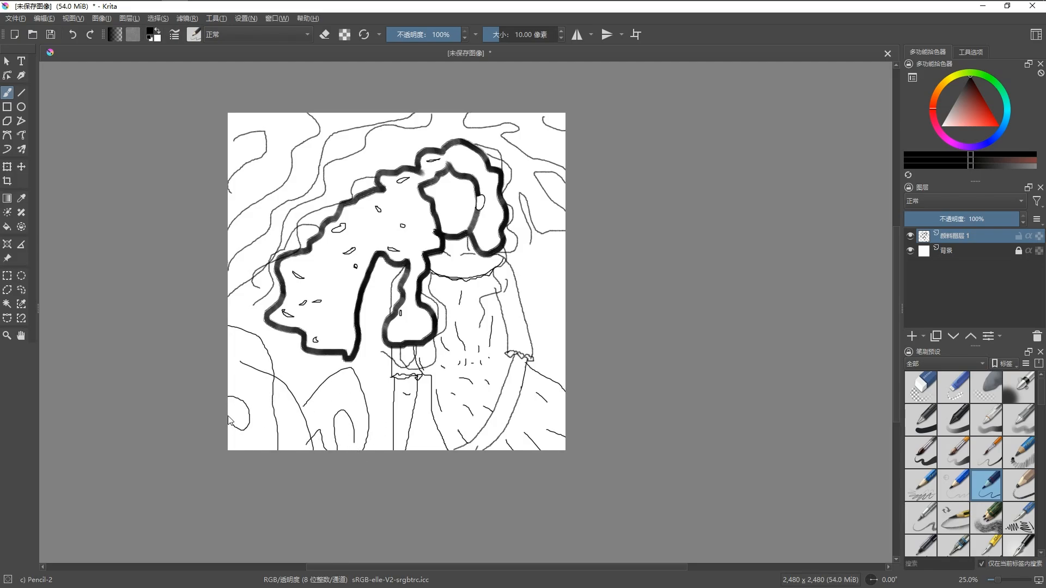
pyautogui.moveTo(231, 378)
pyautogui.mouseDown()
pyautogui.moveTo(256, 443)
pyautogui.moveTo(247, 450)
pyautogui.mouseUp()
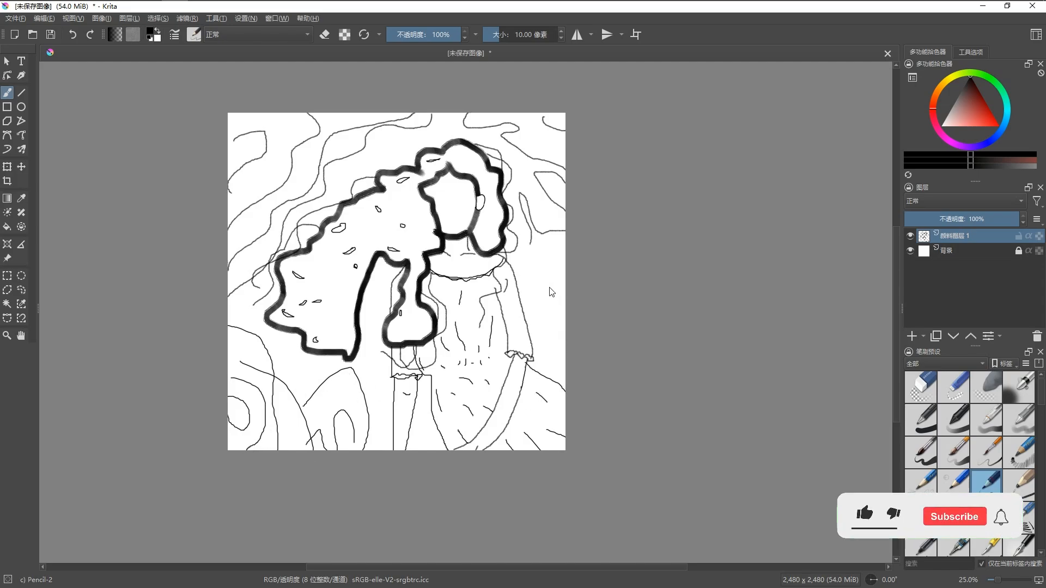
pyautogui.moveTo(564, 280); pyautogui.dragTo(566, 317)
pyautogui.moveTo(551, 265); pyautogui.dragTo(552, 344)
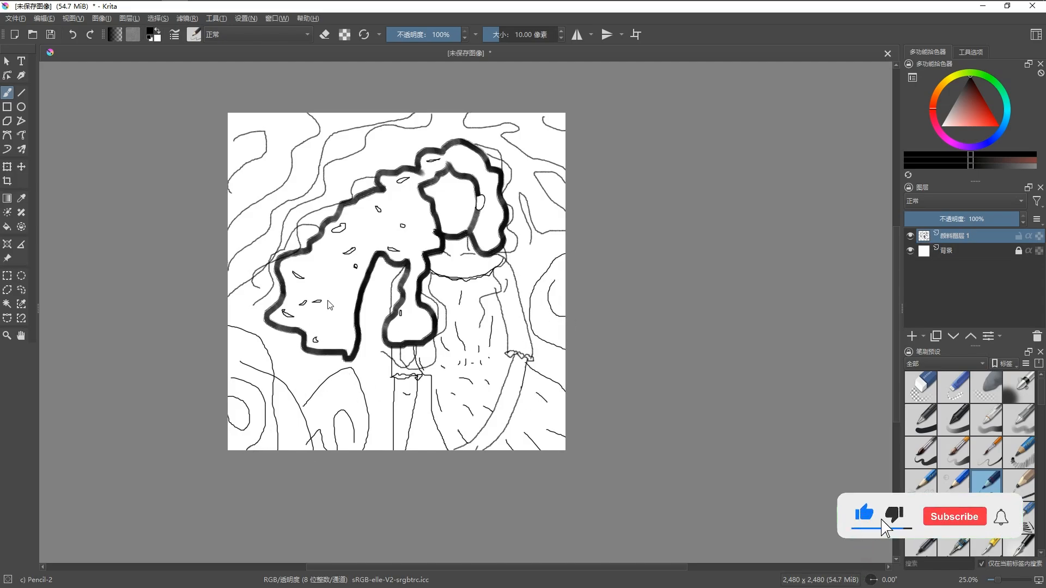
# Step: Fill the whole hair shape with black using the Fill tool, leaving the small closed outlines white
pyautogui.moveTo(372, 227); pyautogui.dragTo(430, 252)
pyautogui.scroll(3, 430, 251)
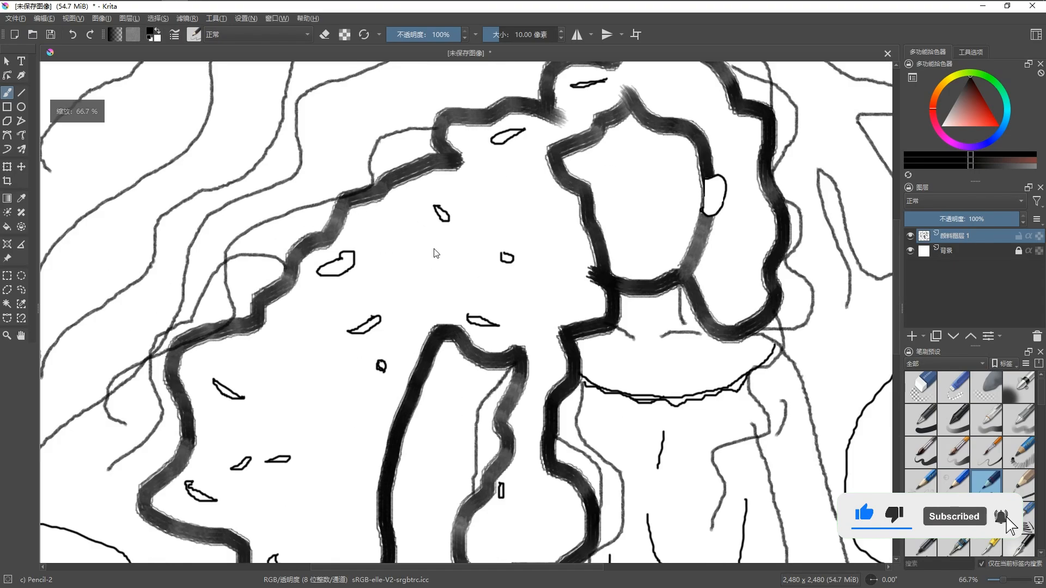
pyautogui.scroll(-3, 430, 251)
pyautogui.rightClick(430, 252)
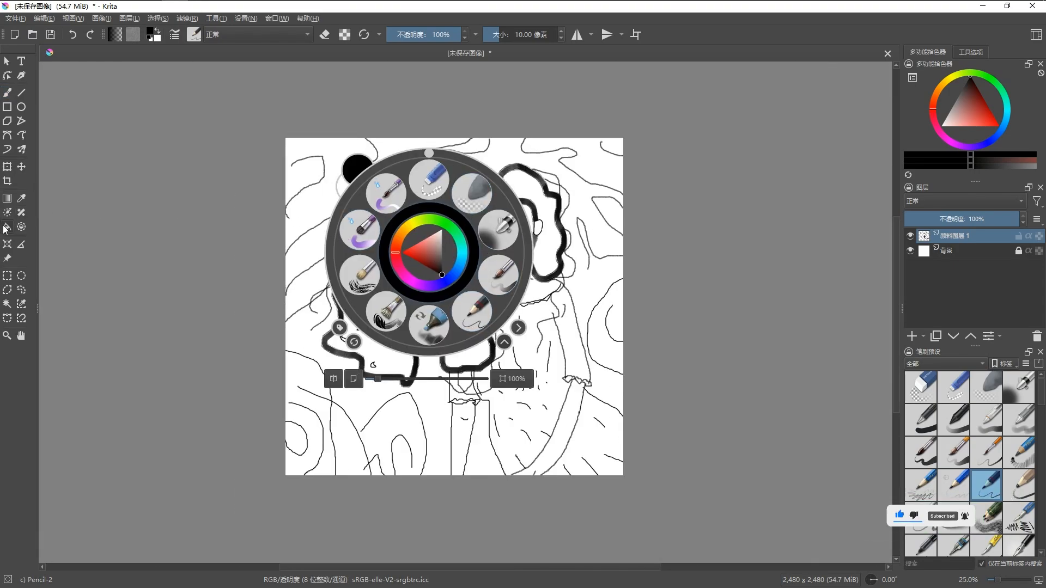
pyautogui.press('f')
pyautogui.click(471, 276)
# Step: Fill the ruffle sections of the cuff beneath the short hair lock with black
pyautogui.moveTo(487, 320); pyautogui.dragTo(454, 332)
pyautogui.scroll(1, 478, 303)
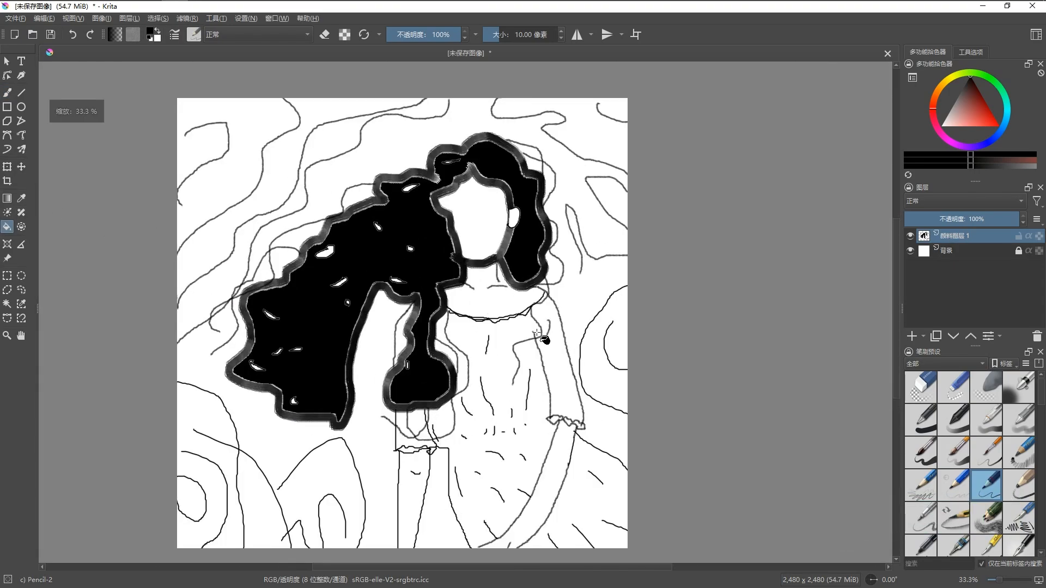
pyautogui.moveTo(537, 328); pyautogui.dragTo(525, 290)
pyautogui.scroll(3, 423, 409)
pyautogui.click(344, 413)
pyautogui.scroll(-3, 348, 383)
pyautogui.scroll(3, 401, 394)
pyautogui.click(388, 394)
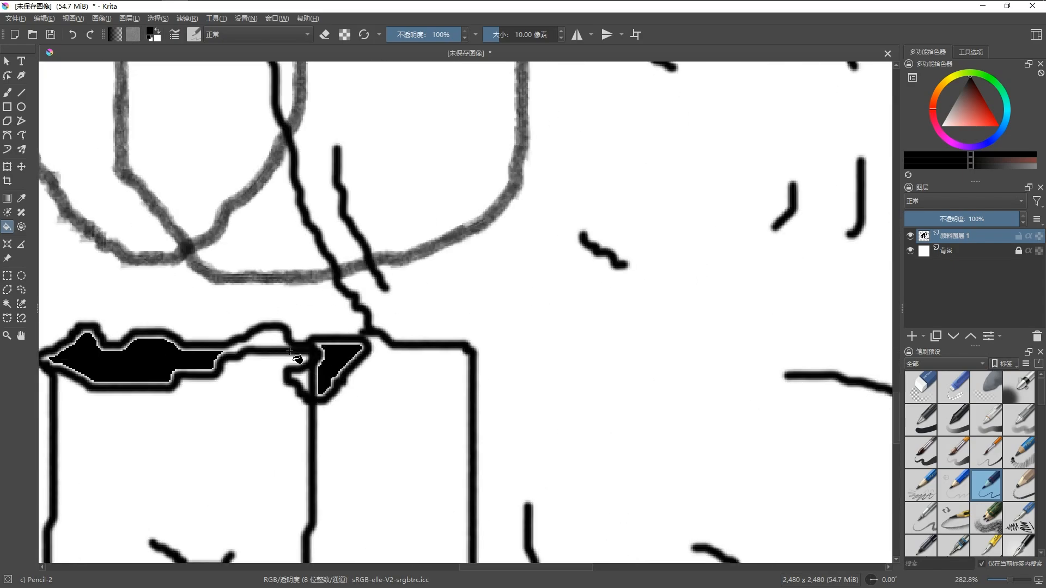
# Step: Fill the ruffle sections of the right sleeve's cuff with black
pyautogui.scroll(-3, 381, 392)
pyautogui.scroll(4, 499, 367)
pyautogui.click(405, 322)
pyautogui.click(462, 330)
pyautogui.click(507, 338)
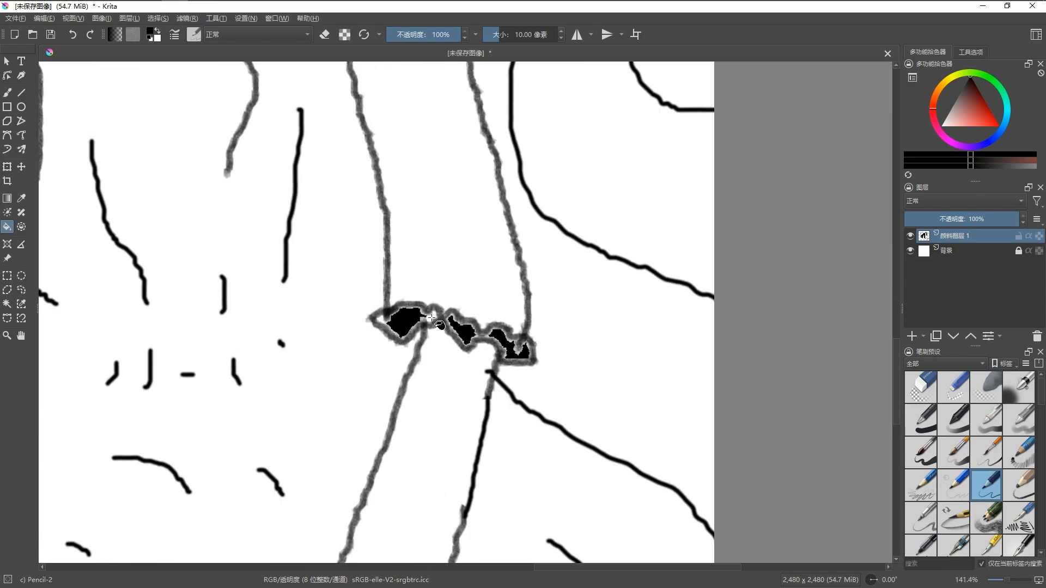
pyautogui.click(431, 318)
pyautogui.click(378, 320)
pyautogui.scroll(-4, 448, 372)
pyautogui.scroll(-2, 448, 373)
# Step: Draw a thin hair strand curving across the left of the forehead and a short arched left eyebrow line with the brush
pyautogui.moveTo(442, 363); pyautogui.dragTo(465, 413)
pyautogui.scroll(1, 386, 360)
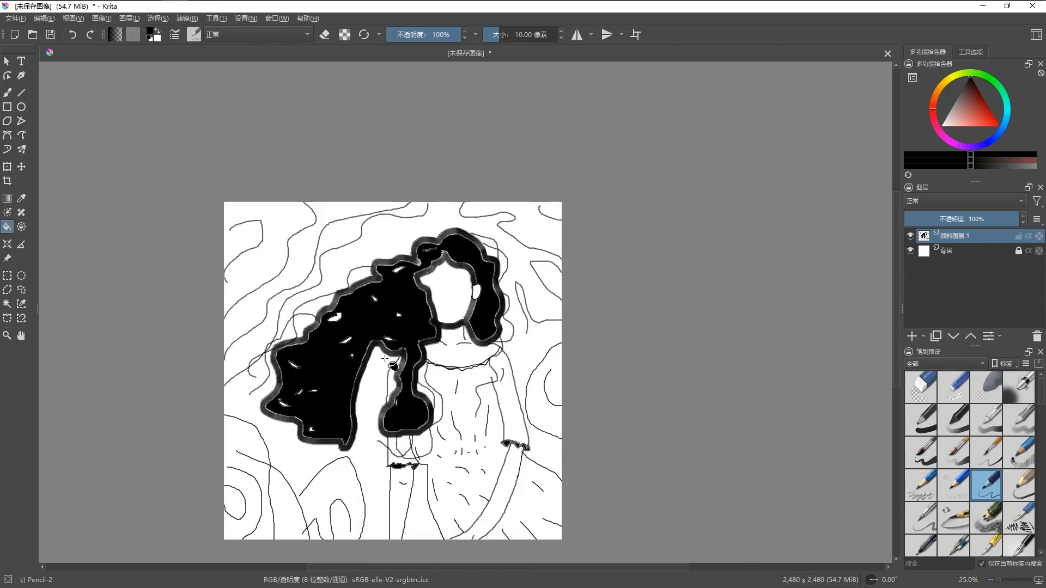
pyautogui.moveTo(481, 345)
pyautogui.mouseDown()
pyautogui.moveTo(450, 329)
pyautogui.moveTo(430, 281)
pyautogui.moveTo(434, 304)
pyautogui.mouseUp()
pyautogui.scroll(3, 439, 298)
pyautogui.scroll(-2, 439, 298)
pyautogui.click(7, 93)
pyautogui.scroll(-1, 430, 280)
pyautogui.scroll(5, 436, 265)
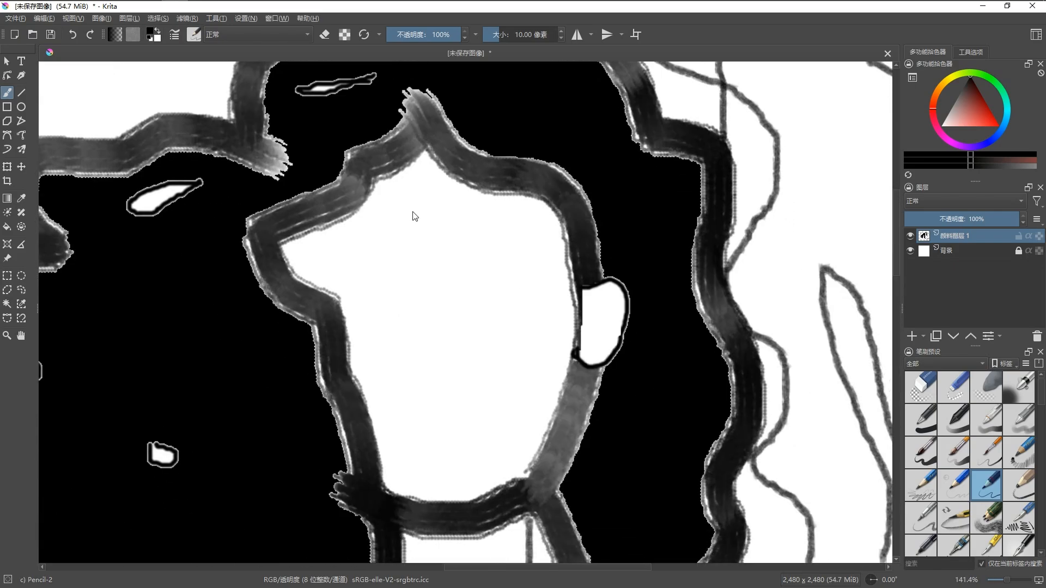
pyautogui.scroll(-2, 408, 199)
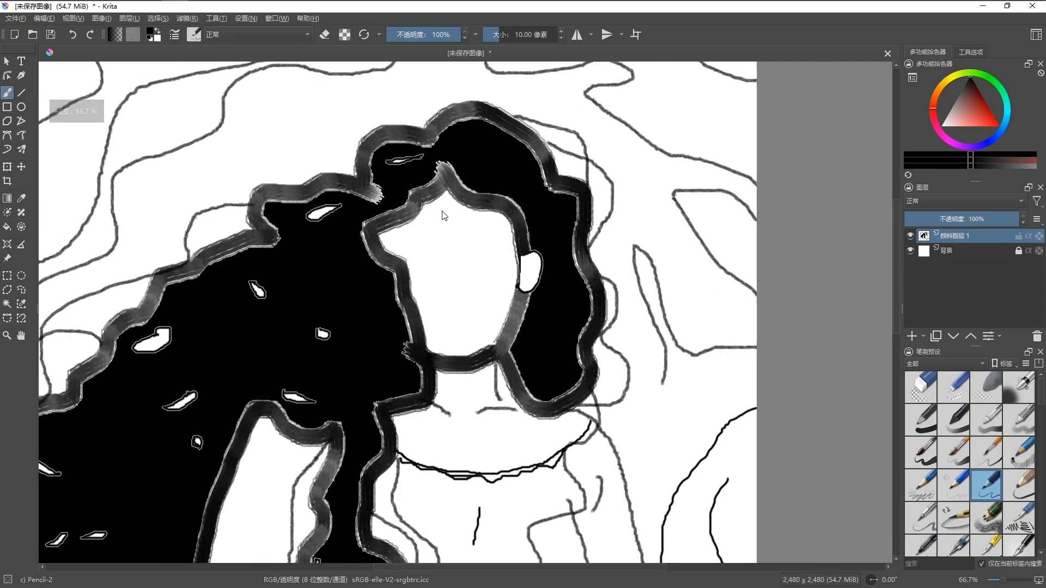
pyautogui.moveTo(441, 194)
pyautogui.mouseDown()
pyautogui.moveTo(401, 242)
pyautogui.moveTo(381, 244)
pyautogui.moveTo(447, 248)
pyautogui.moveTo(404, 251)
pyautogui.mouseUp()
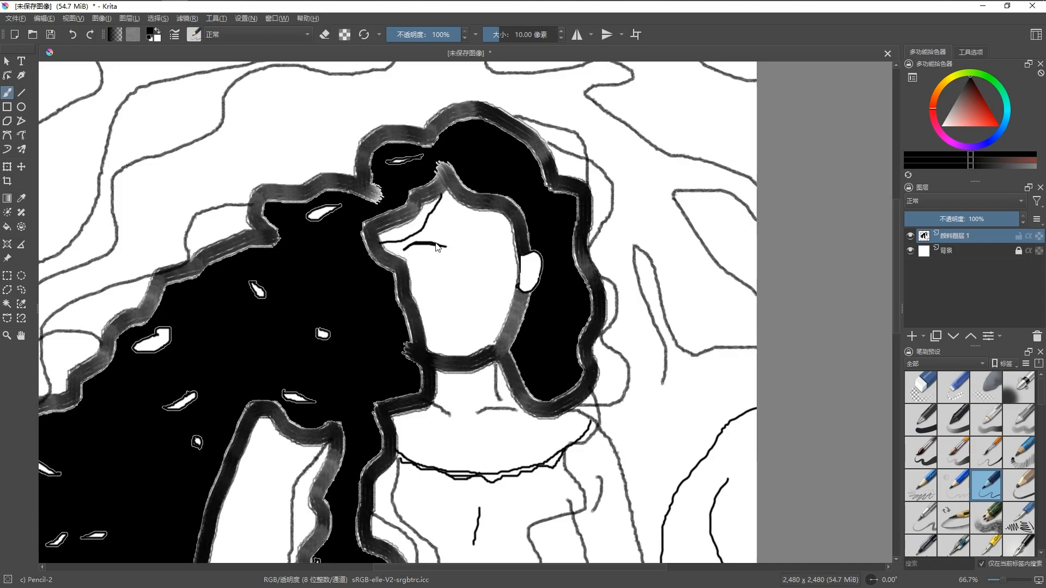
# Step: Thicken the left eyebrow line into a solid black arch that is heavier toward the middle of the face
pyautogui.moveTo(447, 245); pyautogui.dragTo(408, 247)
pyautogui.hotkey('ctrl', 'z')
pyautogui.scroll(-2, 430, 249)
pyautogui.scroll(8, 433, 256)
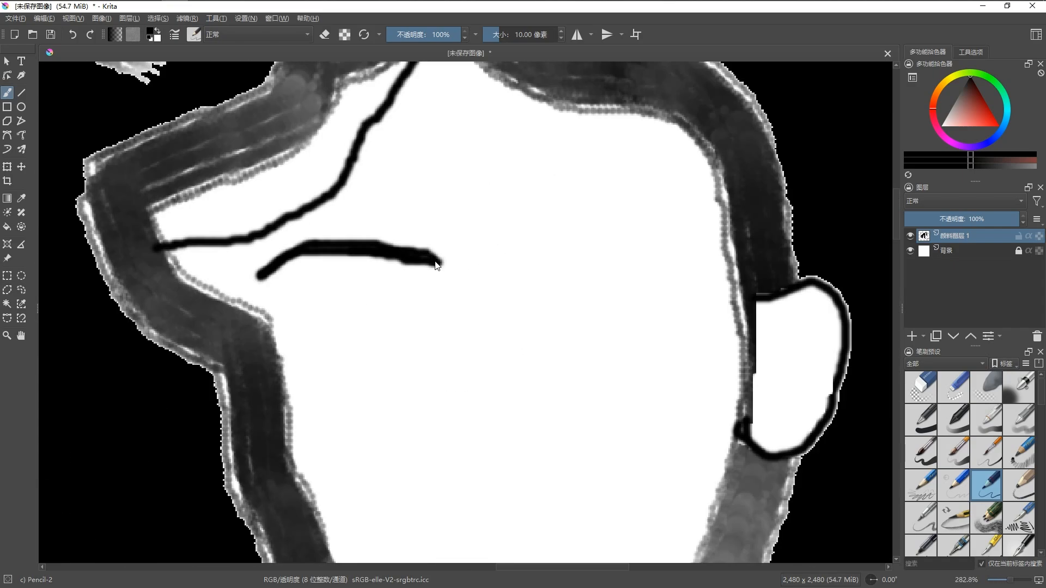
pyautogui.scroll(-5, 467, 275)
pyautogui.scroll(5, 467, 275)
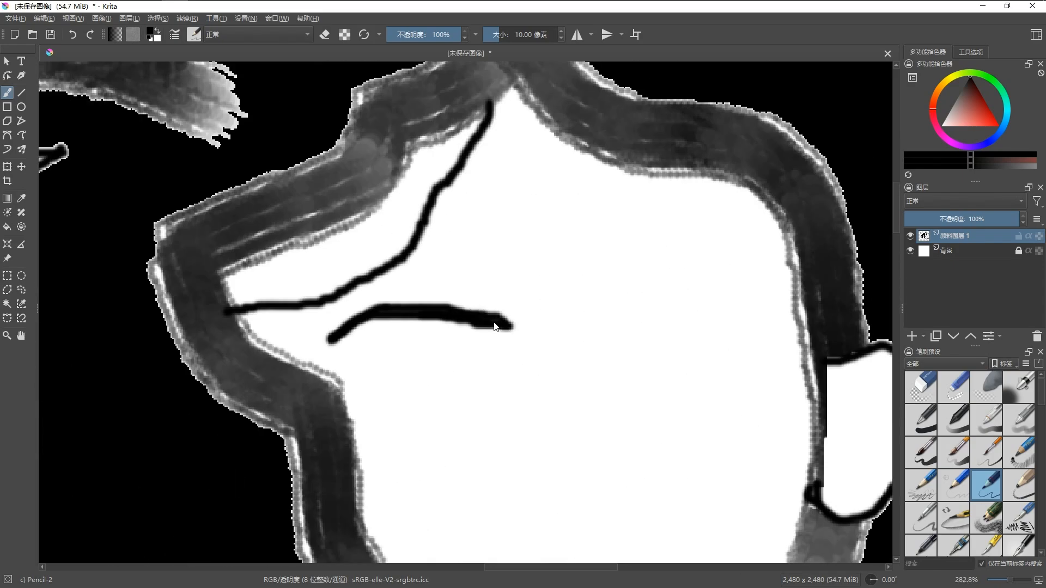
pyautogui.scroll(-6, 489, 323)
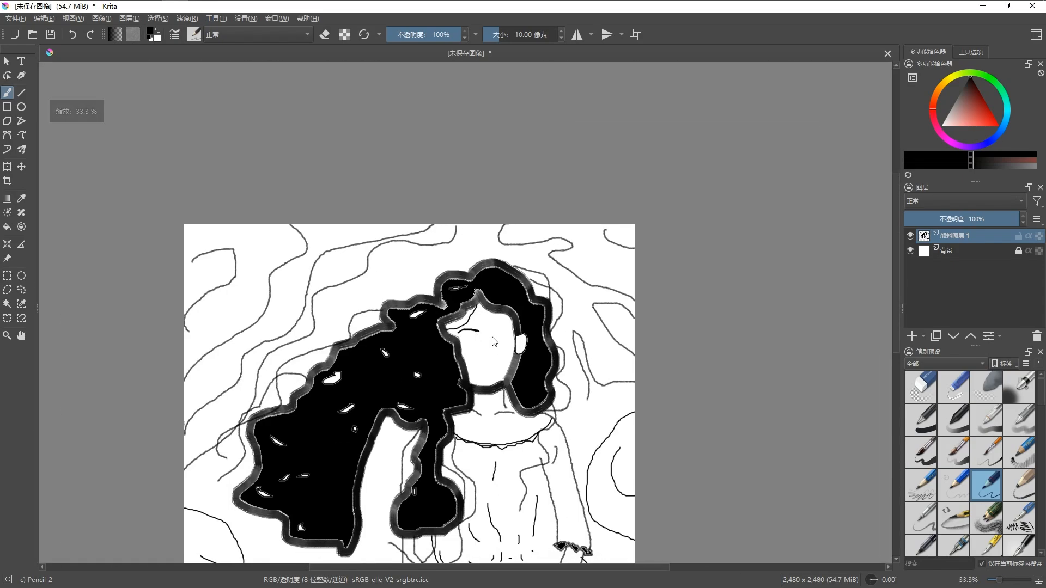
pyautogui.scroll(3, 441, 329)
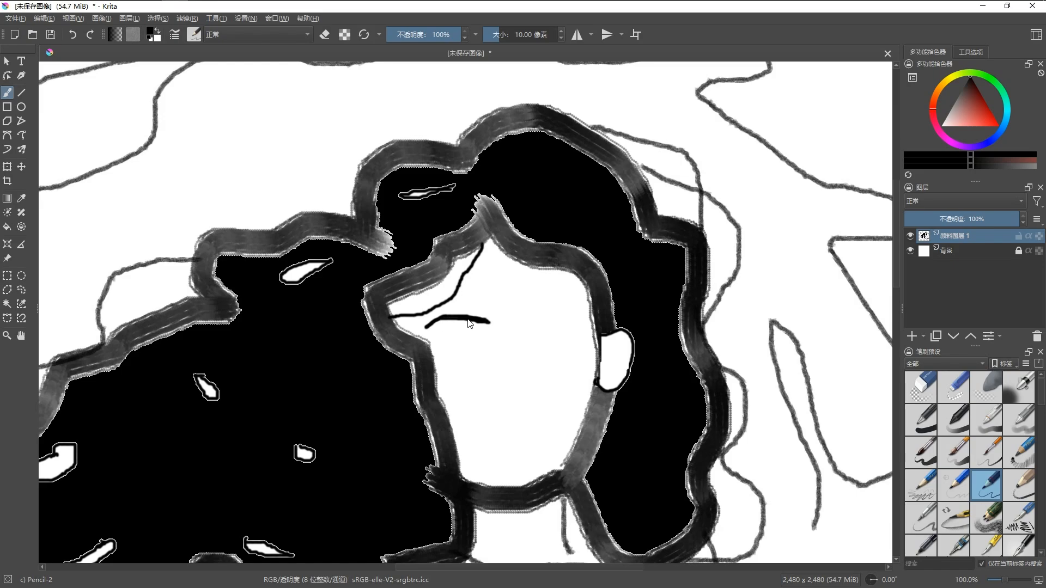
pyautogui.moveTo(458, 320); pyautogui.dragTo(480, 325)
pyautogui.scroll(-3, 487, 326)
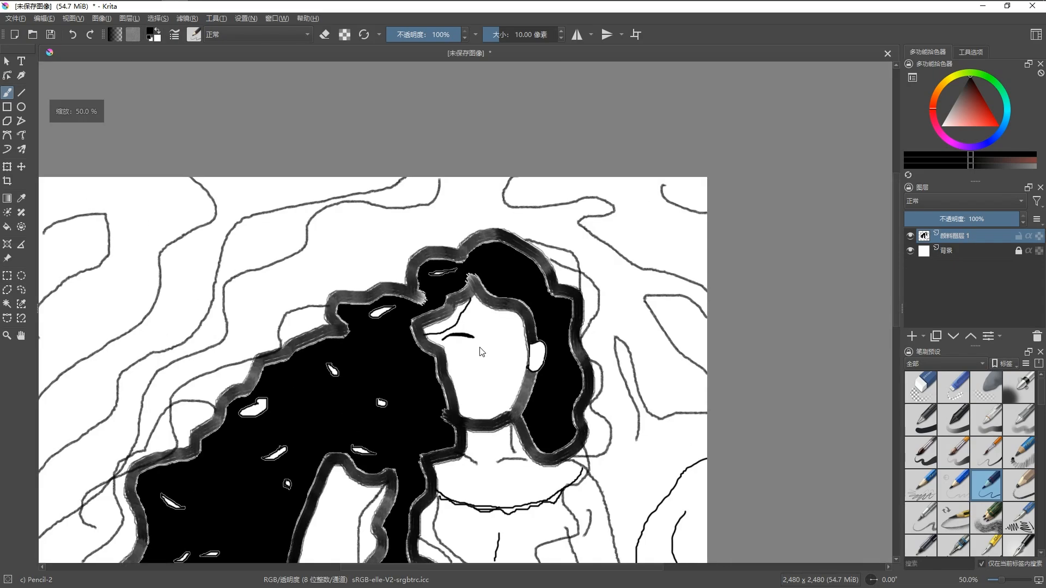
pyautogui.scroll(3, 463, 327)
pyautogui.scroll(2, 441, 329)
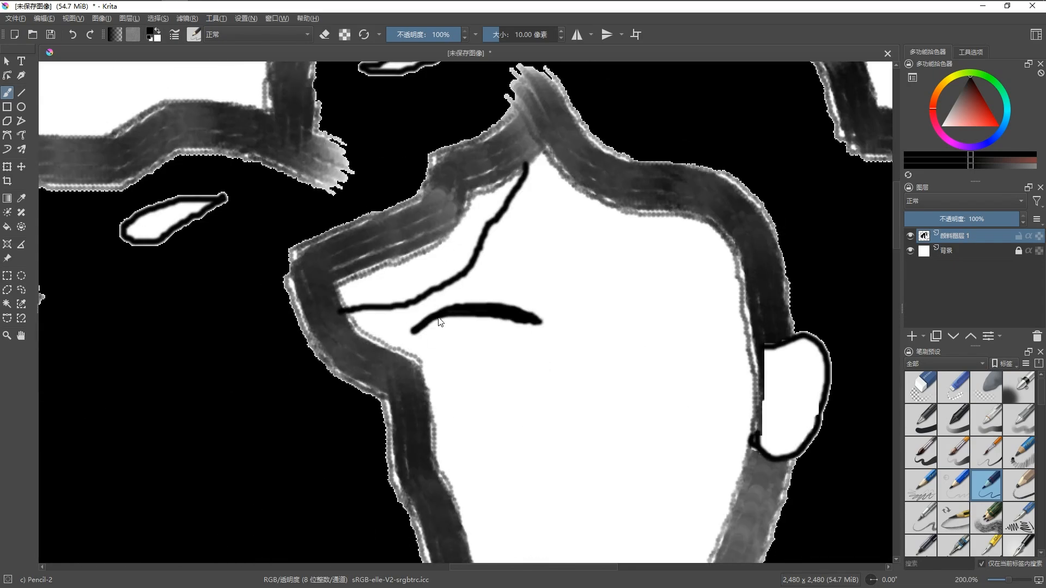
pyautogui.scroll(-2, 489, 335)
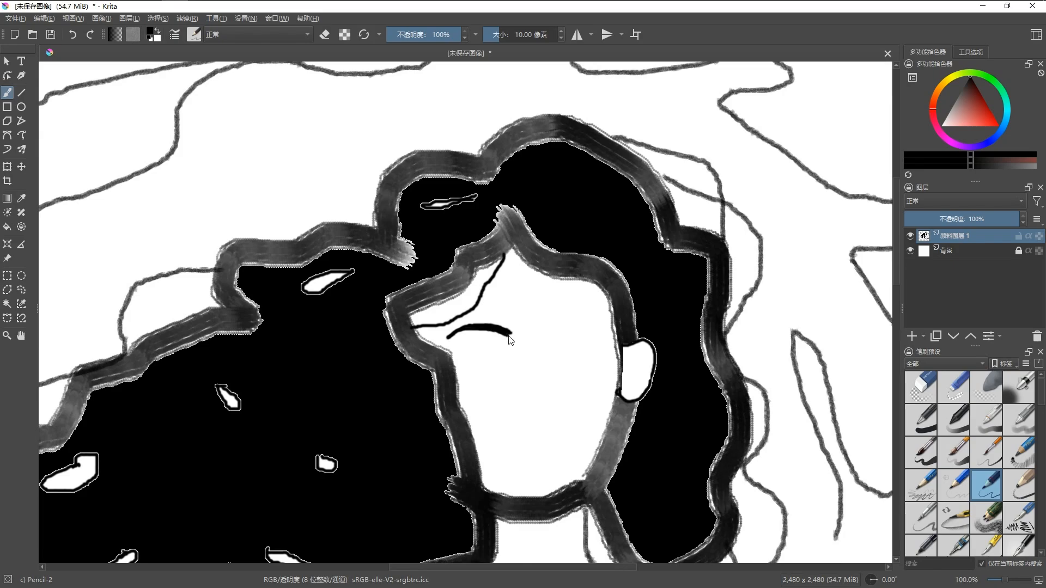
# Step: Draw an arched right eyebrow mirroring the left one, thick at its inner end and thin toward the ear
pyautogui.scroll(-3, 510, 338)
pyautogui.scroll(3, 492, 380)
pyautogui.moveTo(503, 367)
pyautogui.mouseDown()
pyautogui.moveTo(485, 327)
pyautogui.moveTo(529, 335)
pyautogui.moveTo(478, 333)
pyautogui.mouseUp()
pyautogui.scroll(2, 473, 346)
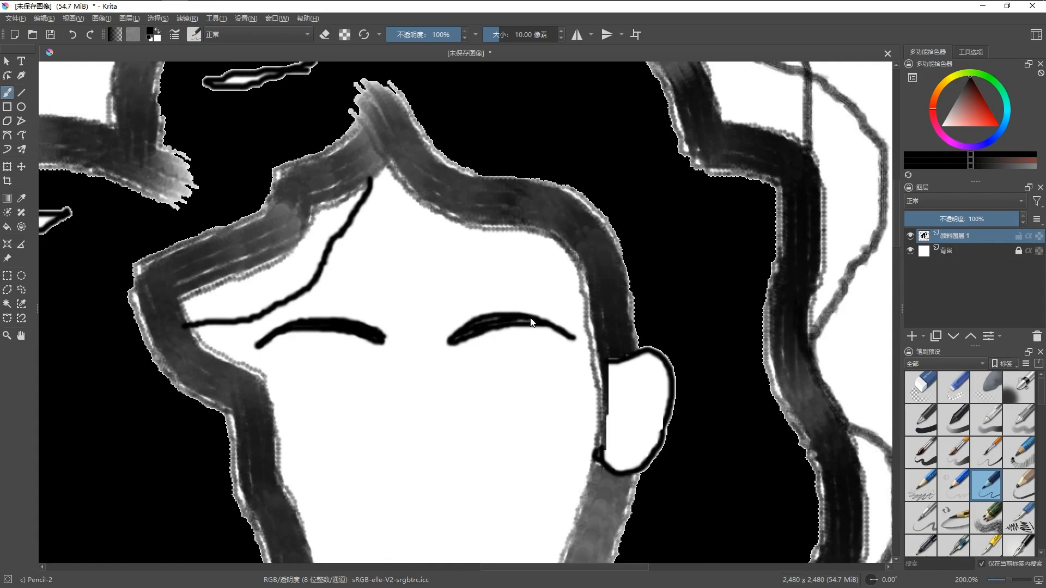
pyautogui.scroll(-5, 534, 335)
pyautogui.scroll(3, 535, 334)
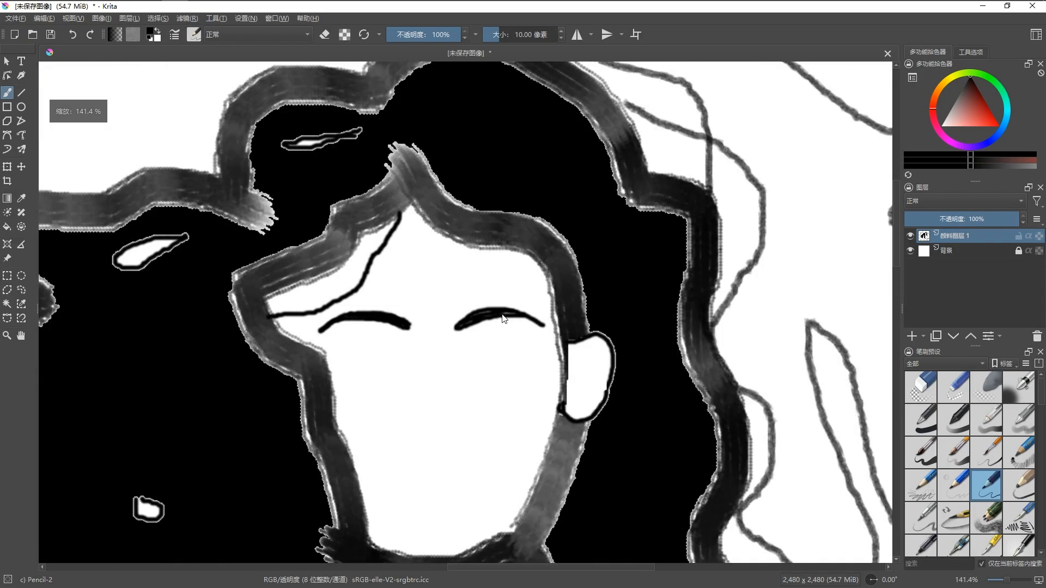
pyautogui.scroll(-3, 515, 348)
pyautogui.scroll(4, 511, 356)
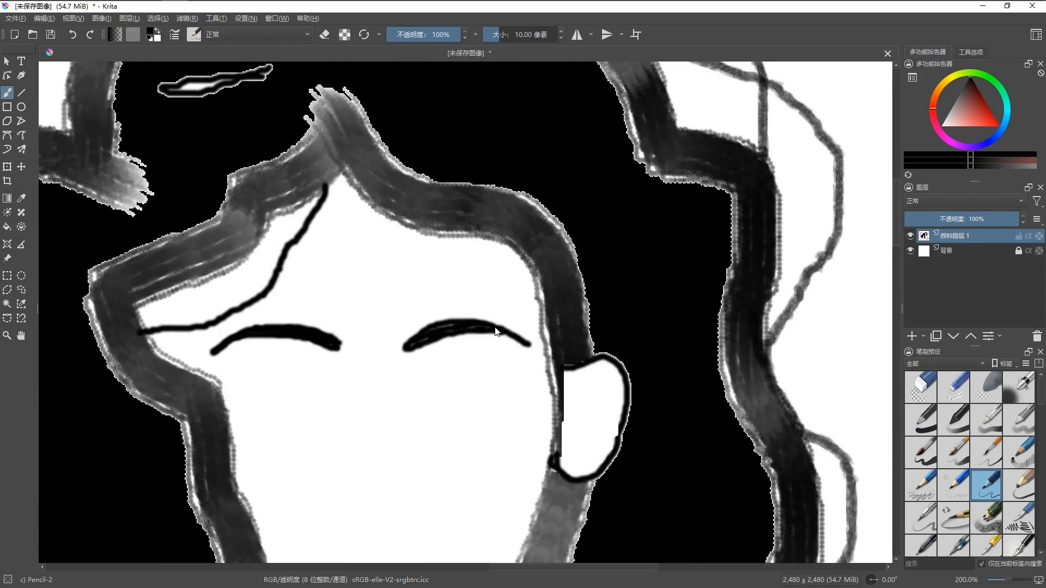
pyautogui.scroll(-5, 510, 339)
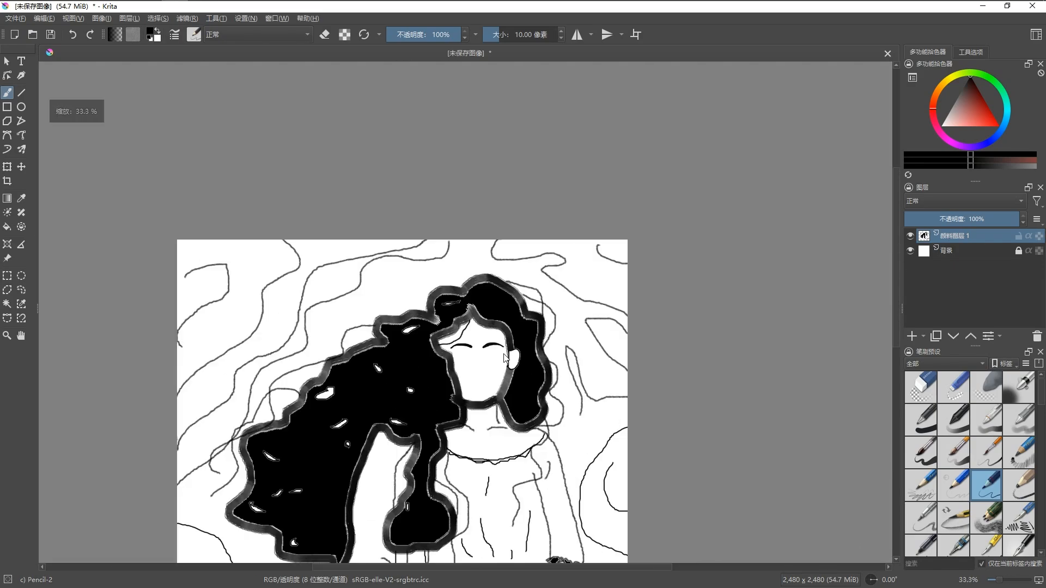
pyautogui.scroll(4, 471, 338)
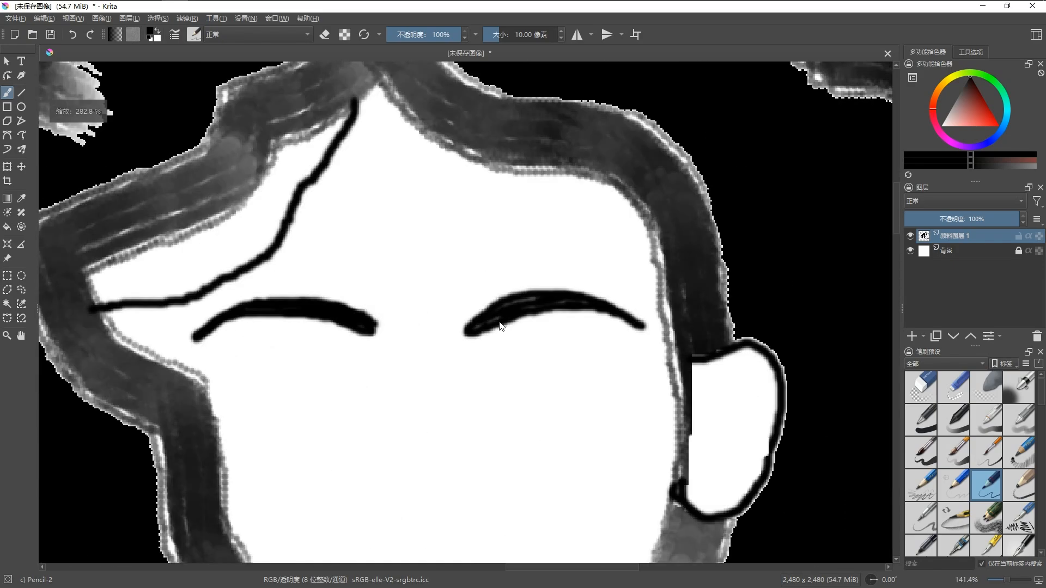
# Step: Round off the left eyebrow's inner end and paint the white gaps inside the right eyebrow black
pyautogui.scroll(-3, 489, 310)
pyautogui.scroll(7, 470, 348)
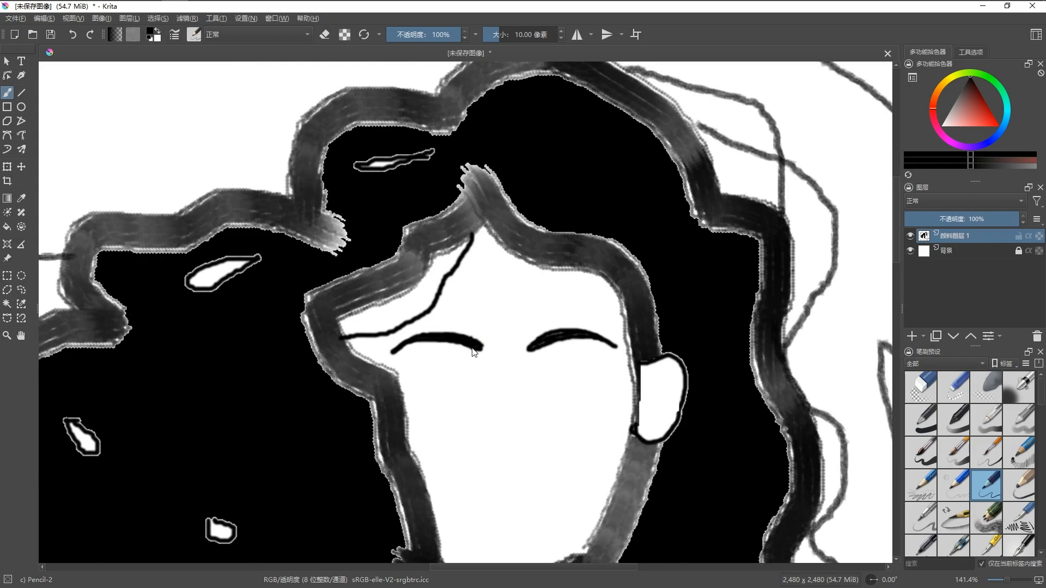
pyautogui.scroll(-5, 483, 325)
pyautogui.scroll(2, 476, 357)
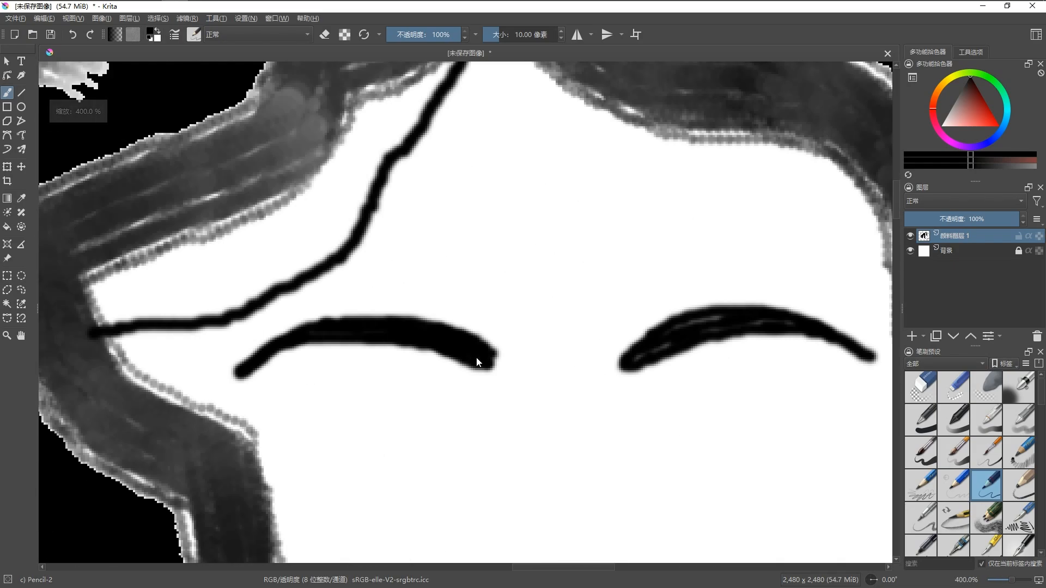
pyautogui.scroll(4, 495, 368)
pyautogui.scroll(-6, 496, 367)
pyautogui.scroll(4, 481, 355)
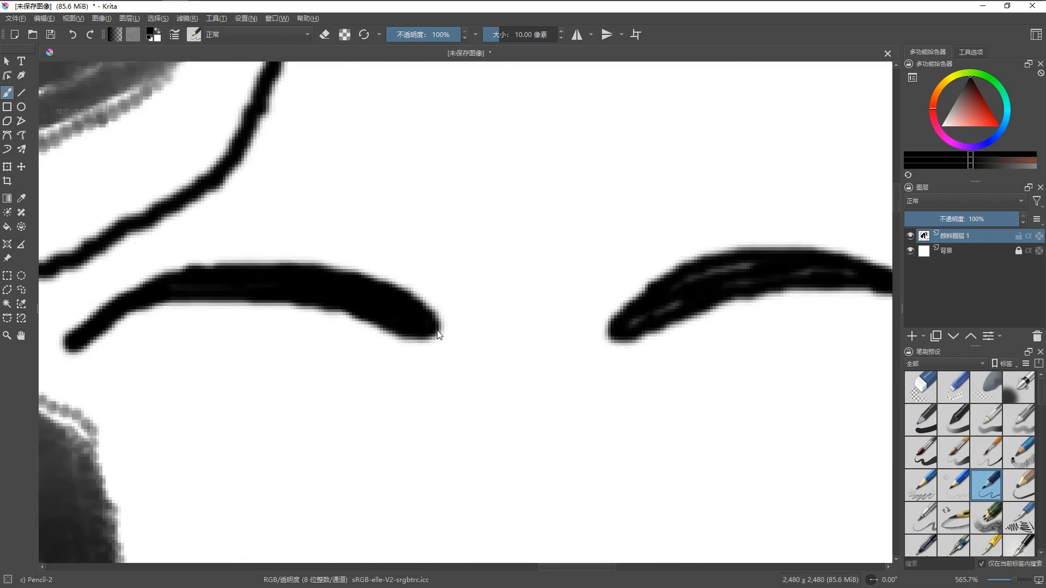
pyautogui.scroll(-4, 487, 354)
pyautogui.scroll(4, 490, 354)
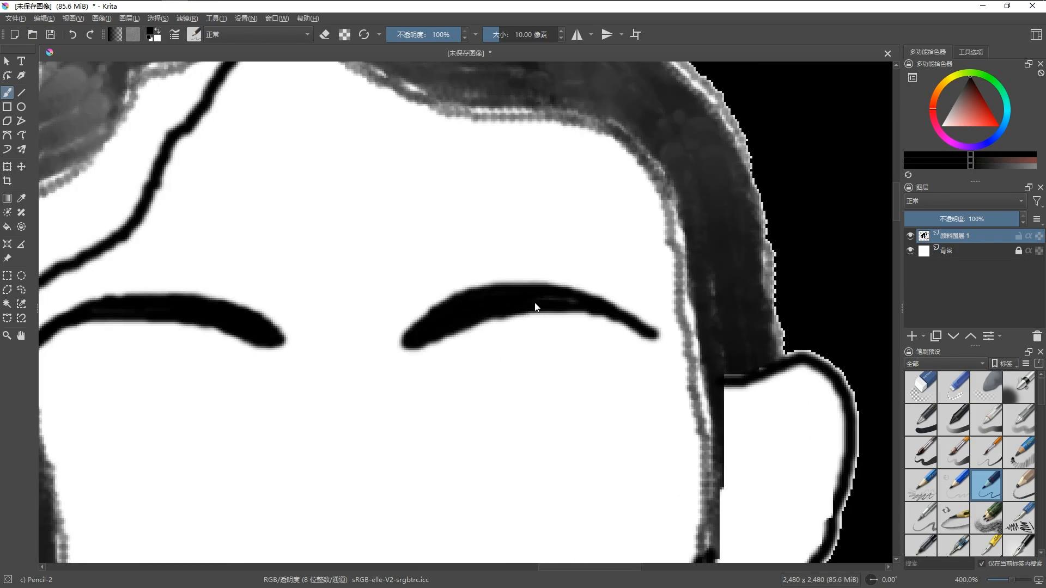
pyautogui.scroll(-8, 581, 311)
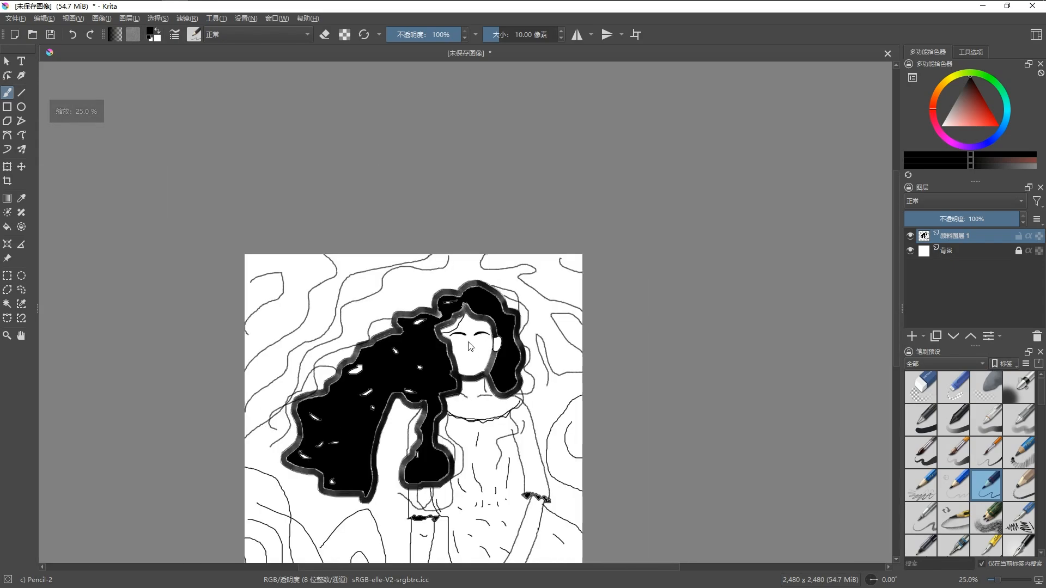
# Step: Draw a curved nose-bridge line running down from the inner end of the right eyebrow
pyautogui.scroll(5, 488, 323)
pyautogui.moveTo(487, 322); pyautogui.dragTo(493, 377)
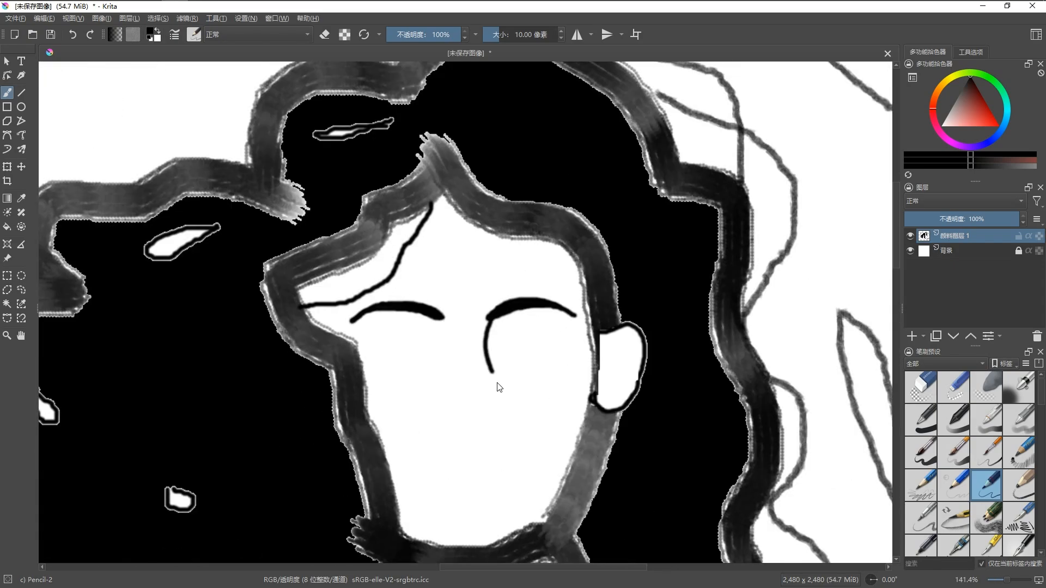
pyautogui.scroll(-4, 499, 386)
pyautogui.scroll(6, 496, 379)
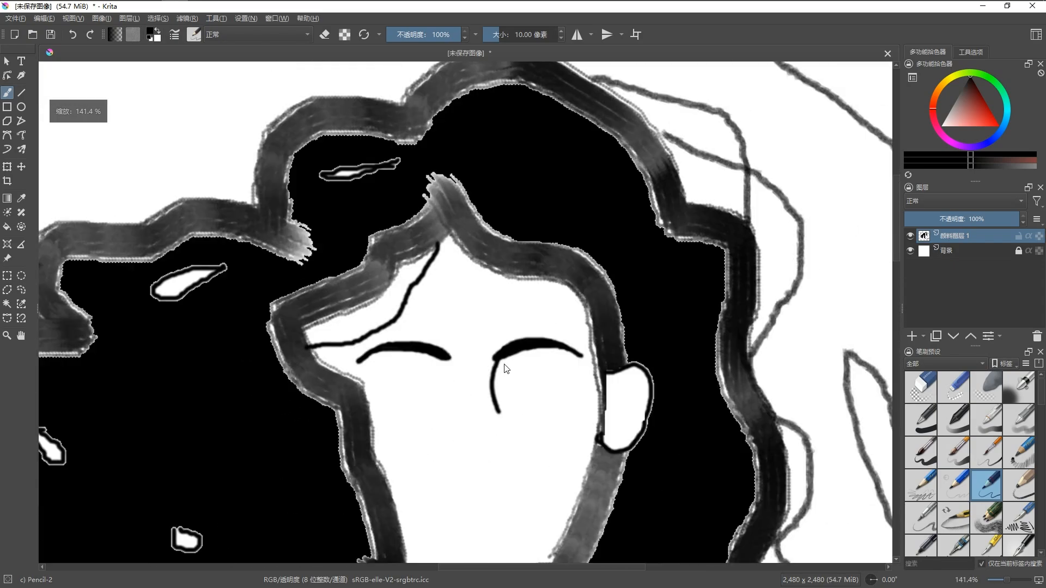
pyautogui.scroll(-3, 500, 386)
pyautogui.scroll(5, 494, 388)
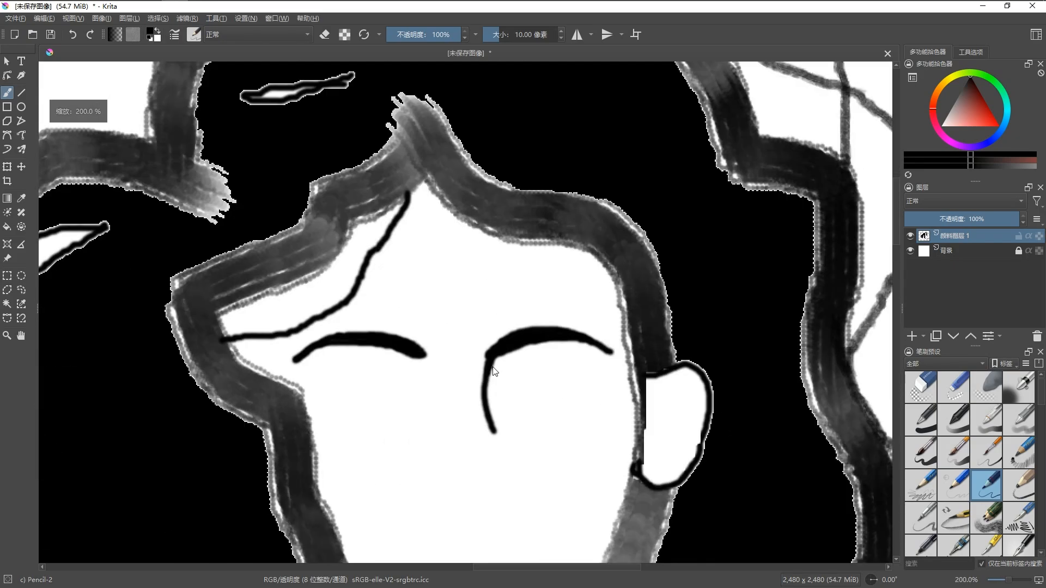
pyautogui.scroll(-5, 498, 397)
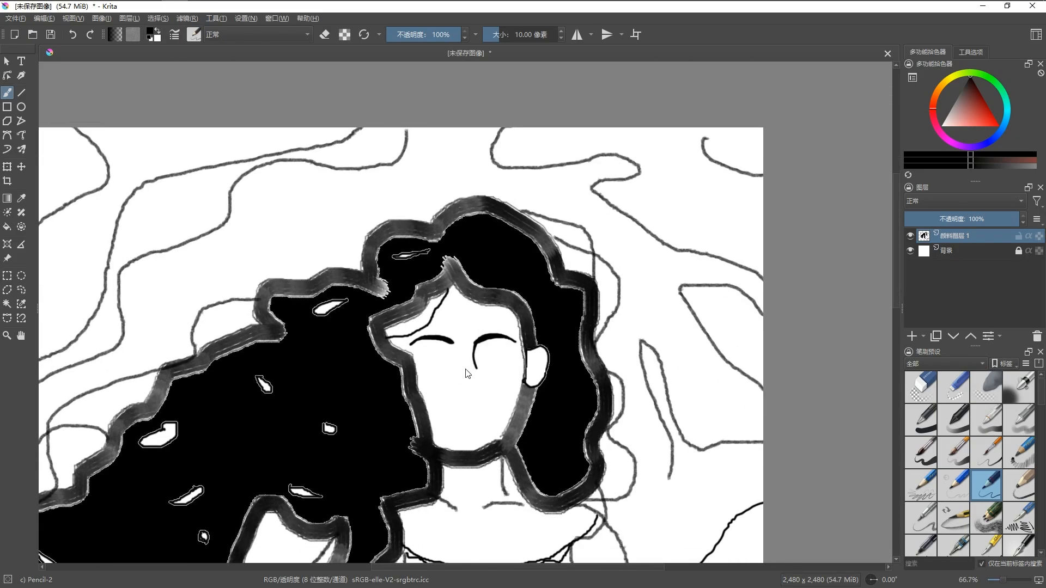
# Step: Reduce the brush size to 7 px and draw a thin closed-eye arc beneath the left eyebrow
pyautogui.scroll(2, 467, 368)
pyautogui.press('[')
pyautogui.moveTo(387, 345); pyautogui.dragTo(437, 348)
pyautogui.scroll(-2, 445, 354)
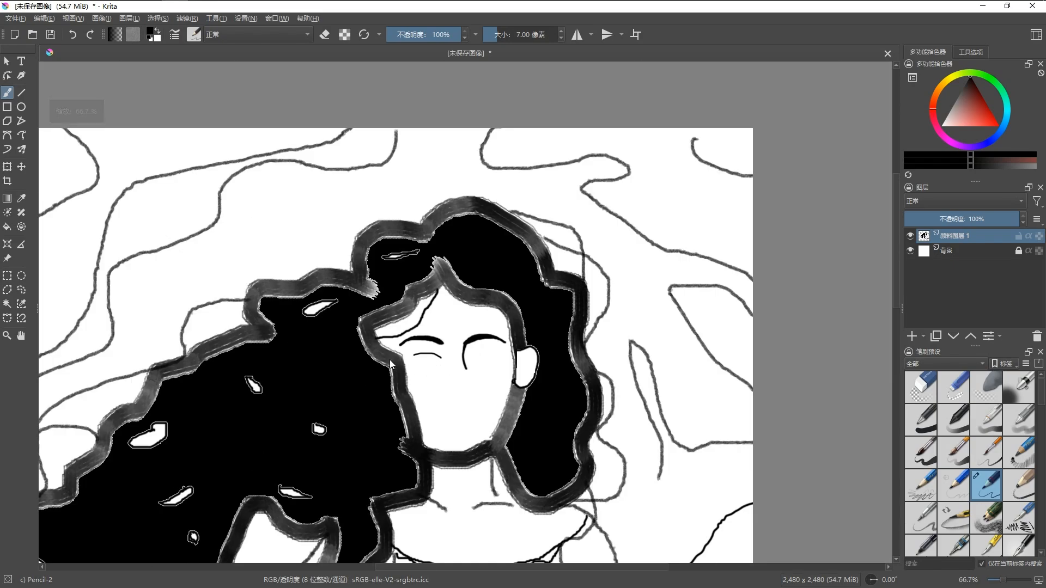
pyautogui.scroll(3, 456, 354)
pyautogui.moveTo(454, 349); pyautogui.dragTo(443, 361)
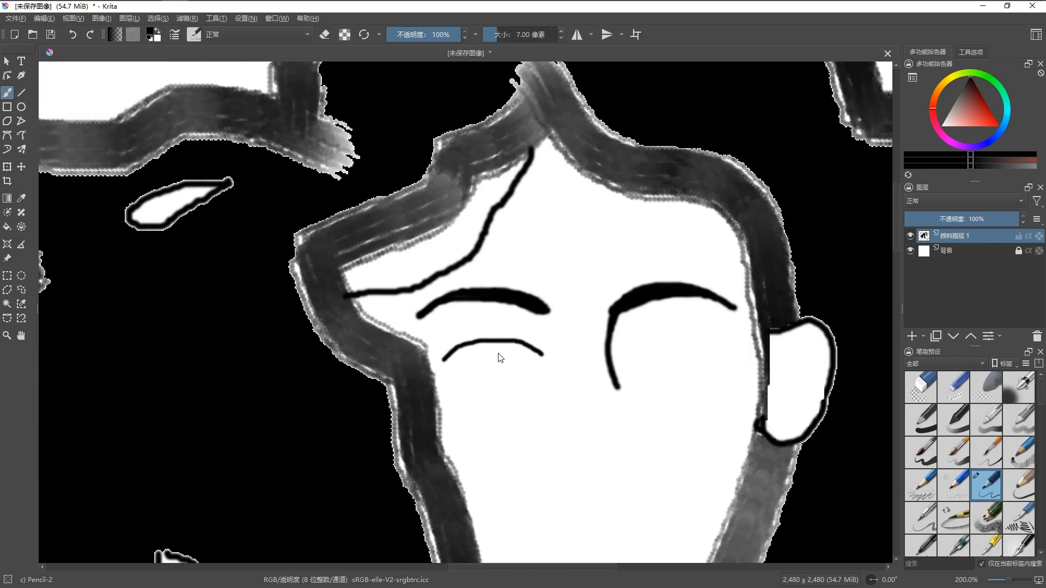
pyautogui.scroll(-5, 500, 358)
pyautogui.scroll(5, 560, 371)
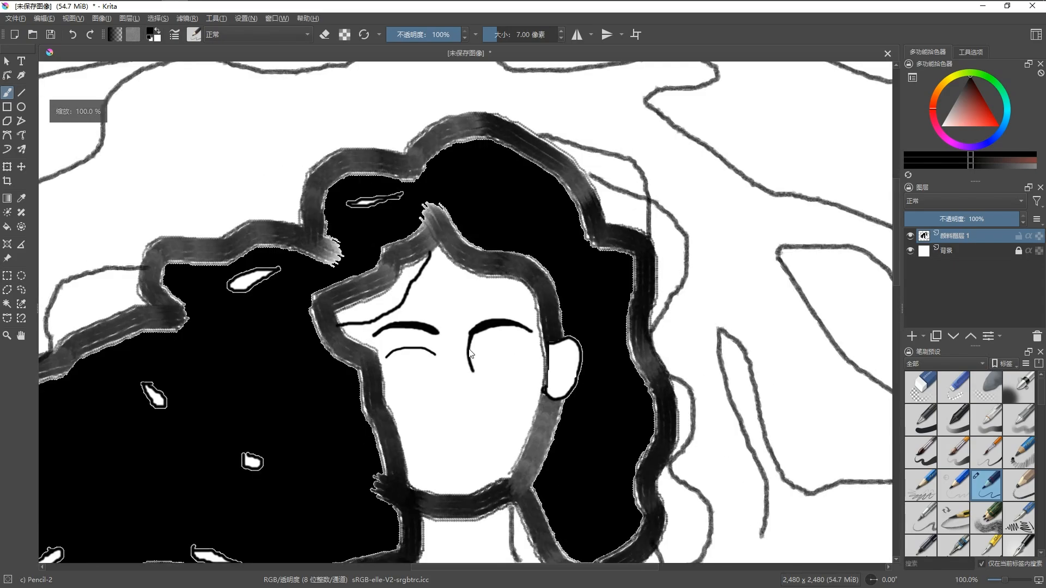
# Step: Draw a matching thin closed-eye arc beneath the right eyebrow
pyautogui.moveTo(486, 359)
pyautogui.mouseDown()
pyautogui.moveTo(533, 345)
pyautogui.moveTo(580, 354)
pyautogui.mouseUp()
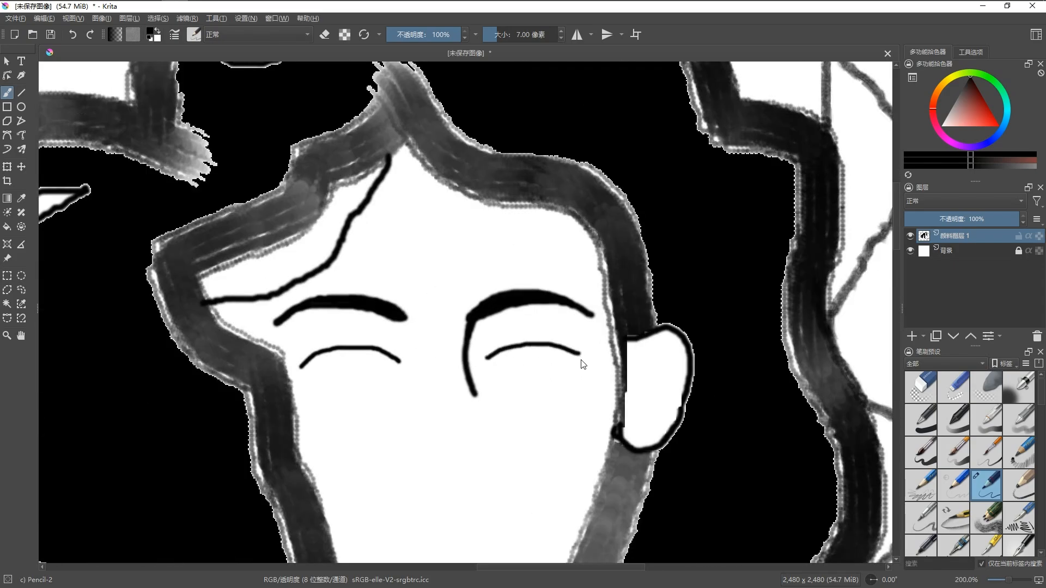
pyautogui.scroll(-3, 581, 360)
pyautogui.scroll(-1, 513, 361)
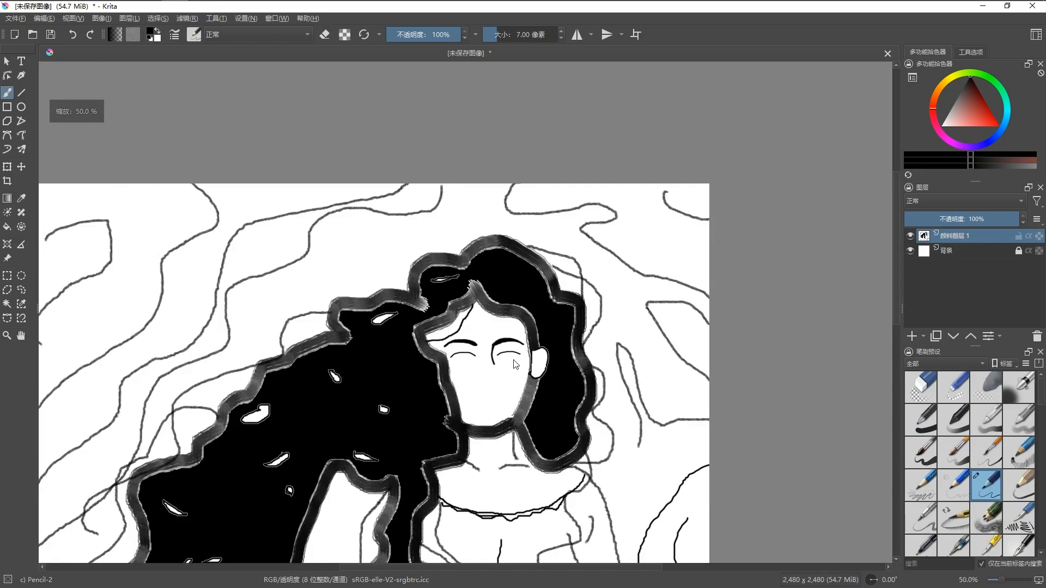
pyautogui.scroll(4, 512, 361)
pyautogui.scroll(-3, 491, 361)
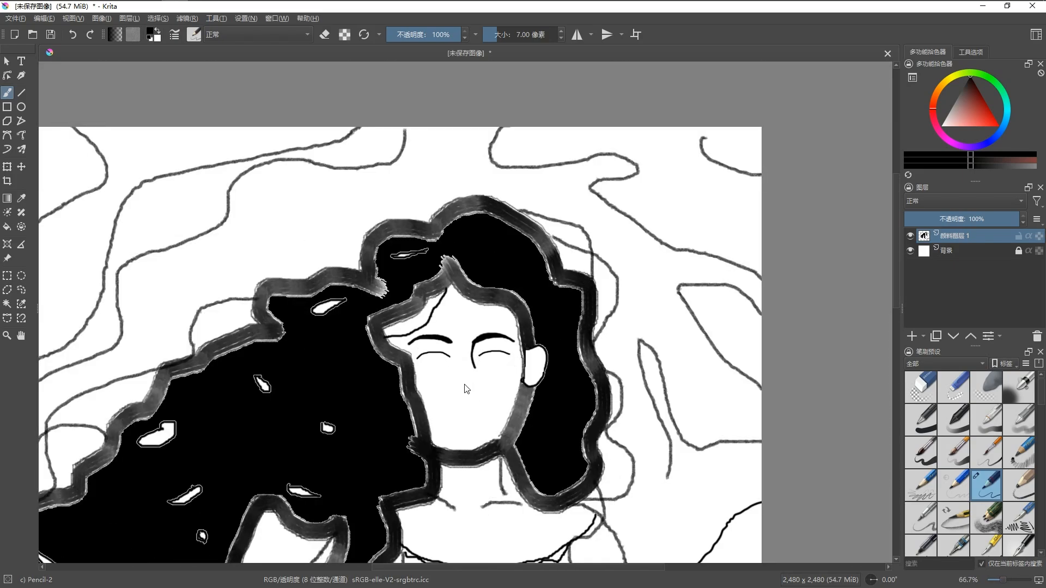
# Step: Draw the nose with a thin vertical side line and two short, thickened nostril arcs at its base
pyautogui.scroll(1, 467, 388)
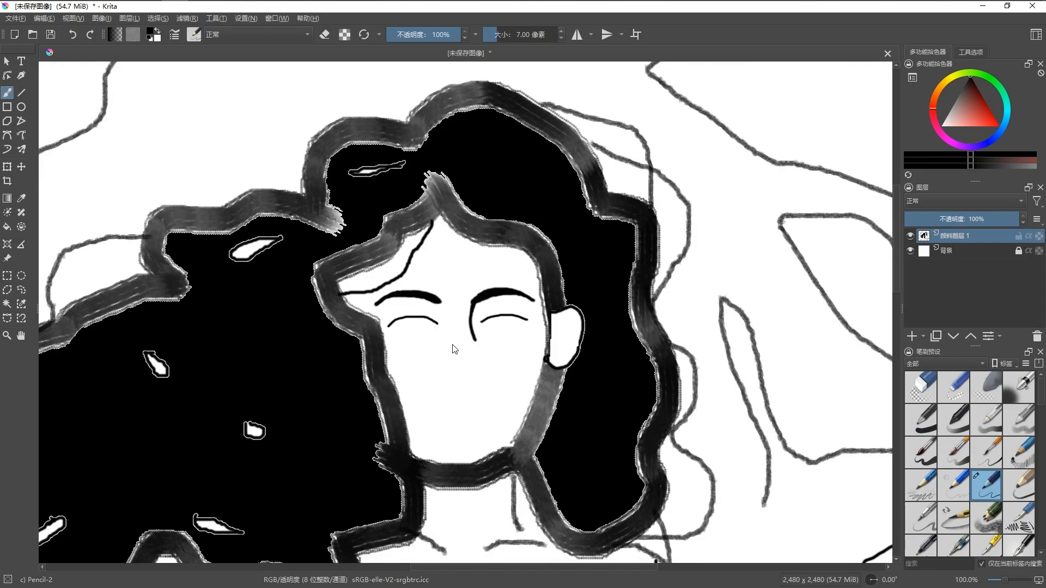
pyautogui.moveTo(453, 344)
pyautogui.mouseDown()
pyautogui.moveTo(449, 388)
pyautogui.moveTo(462, 389)
pyautogui.mouseUp()
pyautogui.scroll(4, 477, 390)
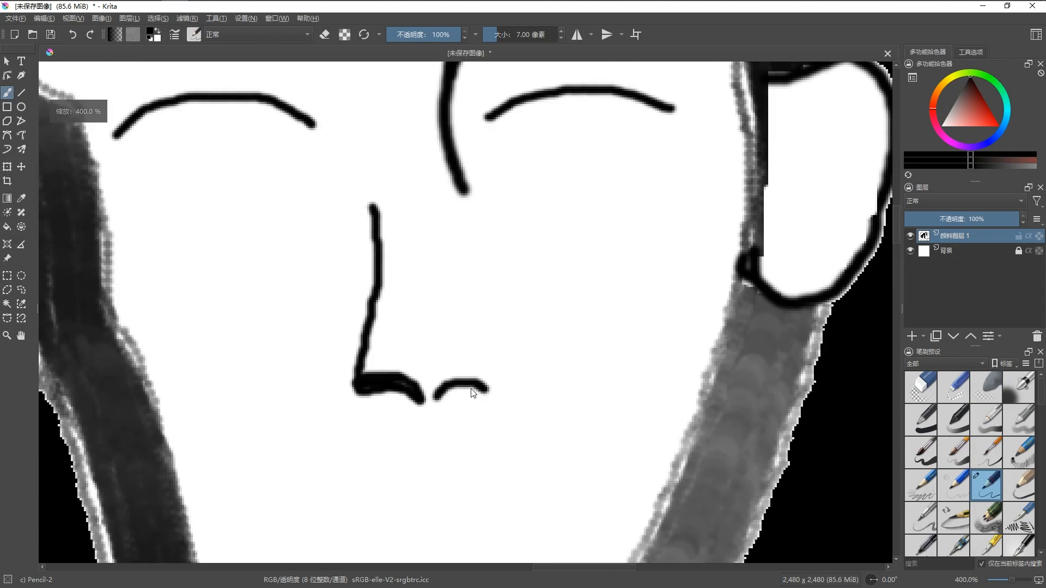
pyautogui.moveTo(467, 382)
pyautogui.mouseDown()
pyautogui.moveTo(489, 390)
pyautogui.moveTo(455, 385)
pyautogui.mouseUp()
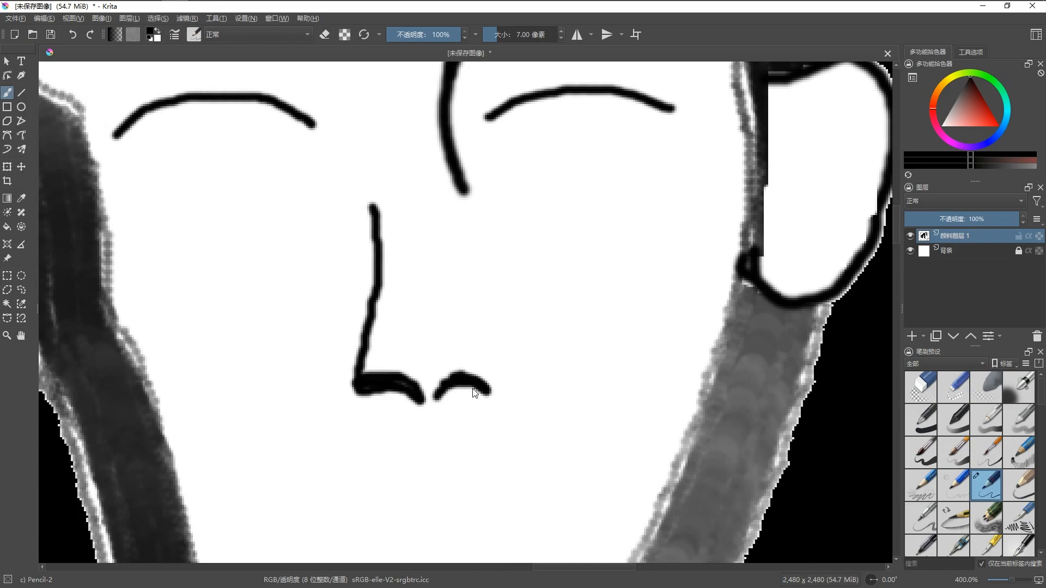
pyautogui.scroll(-4, 473, 391)
pyautogui.scroll(4, 469, 407)
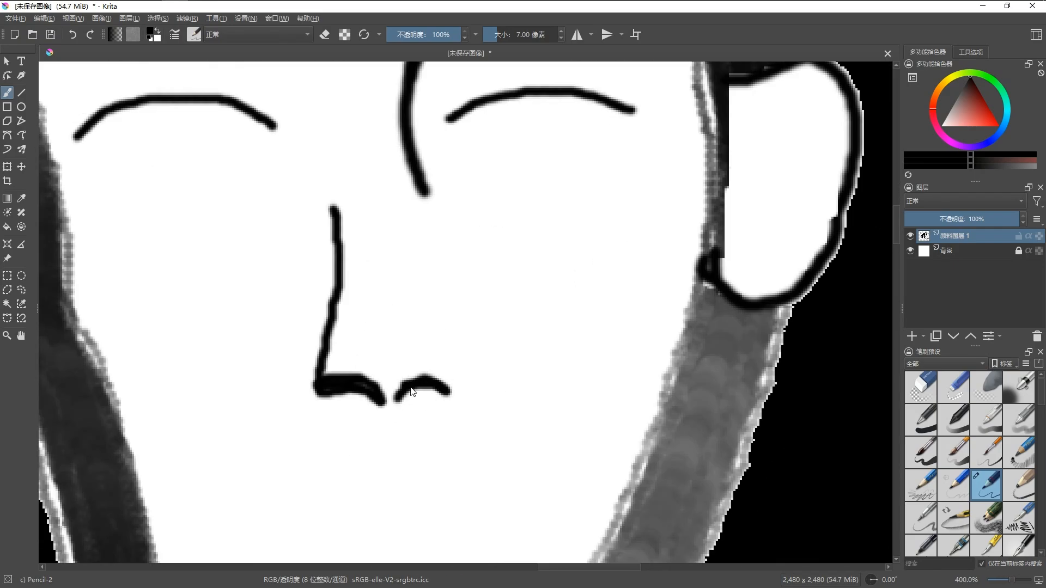
# Step: Undo the last two strokes of the right nostril and redraw it as a thin arc with a short wing stroke
pyautogui.hotkey('ctrl', 'z')
pyautogui.hotkey('ctrl', 'z')
pyautogui.moveTo(409, 385)
pyautogui.mouseDown()
pyautogui.moveTo(442, 390)
pyautogui.moveTo(430, 421)
pyautogui.mouseUp()
pyautogui.scroll(-5, 446, 414)
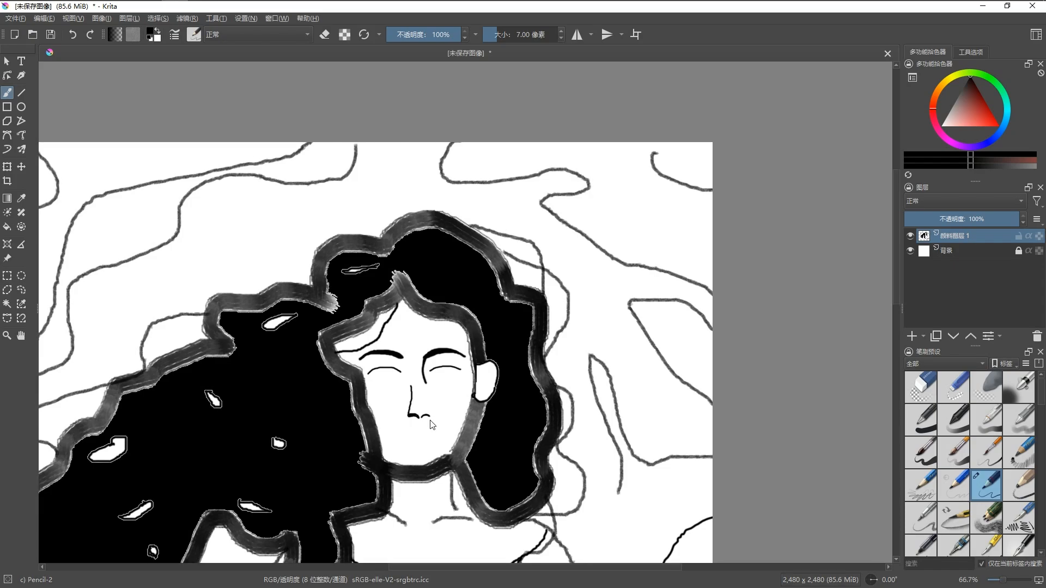
pyautogui.scroll(3, 431, 424)
pyautogui.scroll(-3, 436, 426)
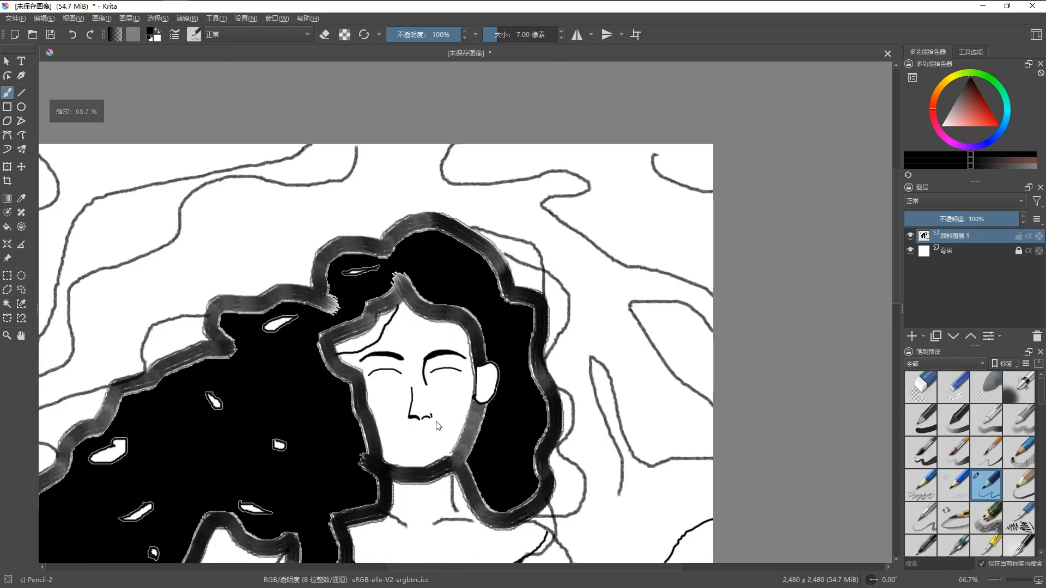
pyautogui.scroll(2, 436, 424)
pyautogui.scroll(2, 414, 390)
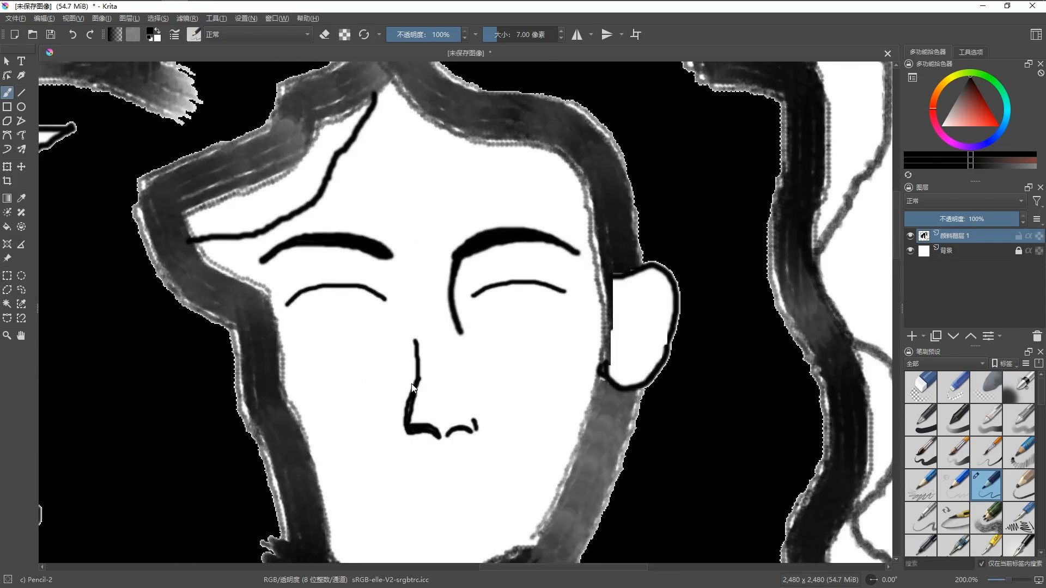
pyautogui.scroll(1, 413, 387)
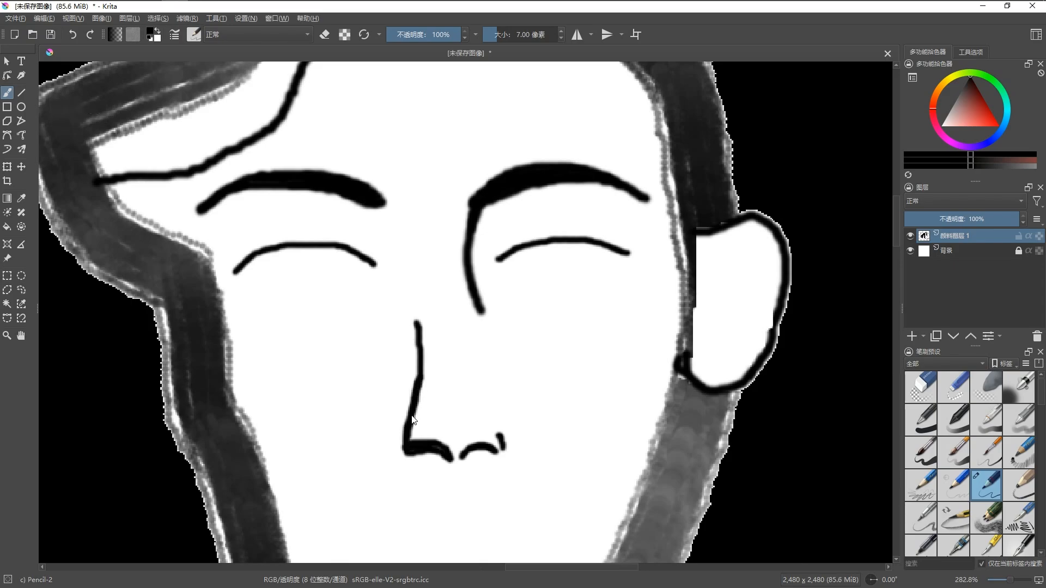
# Step: Thicken the lower part of the nose's side line and undo the extra stroke
pyautogui.moveTo(420, 382); pyautogui.dragTo(413, 416)
pyautogui.moveTo(419, 354); pyautogui.dragTo(408, 419)
pyautogui.hotkey('ctrl', 'z')
pyautogui.scroll(-2, 421, 419)
pyautogui.scroll(2, 422, 426)
pyautogui.scroll(-6, 411, 442)
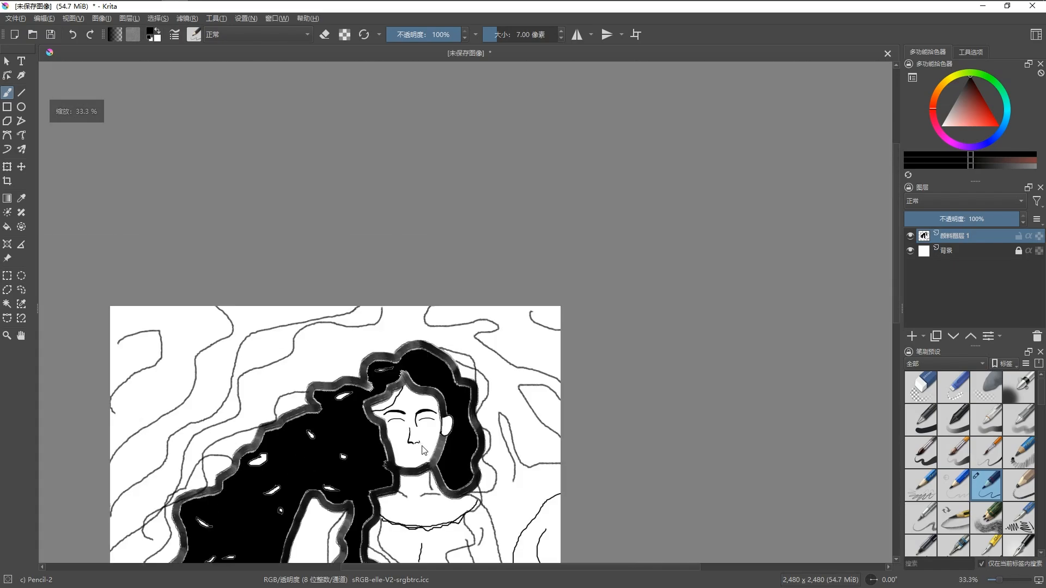
# Step: Draw the outlines of the upper and lower lips with a wavy parting line centred below the nose
pyautogui.scroll(2, 426, 422)
pyautogui.scroll(1, 444, 426)
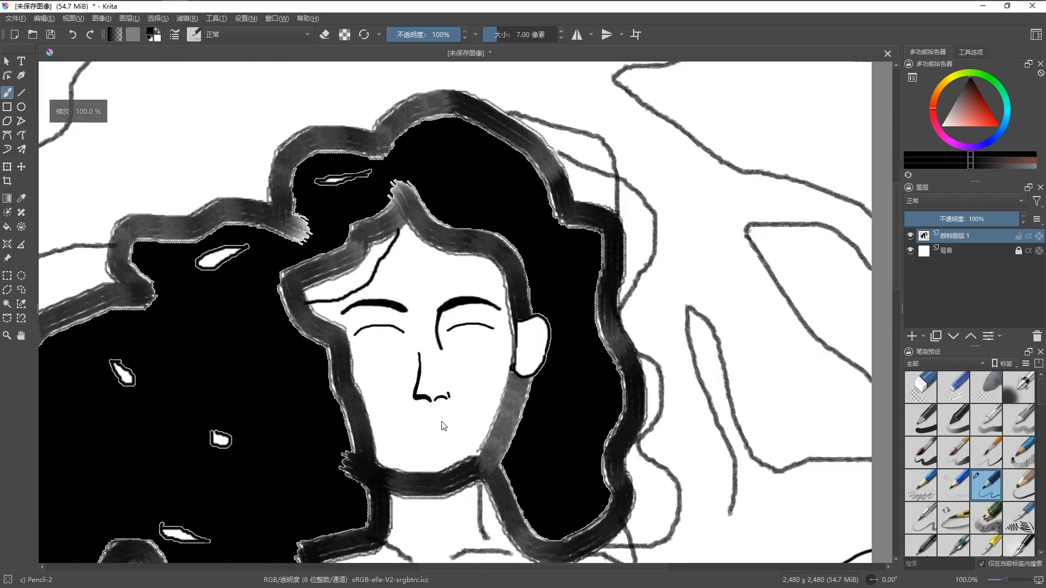
pyautogui.moveTo(430, 417); pyautogui.dragTo(430, 421)
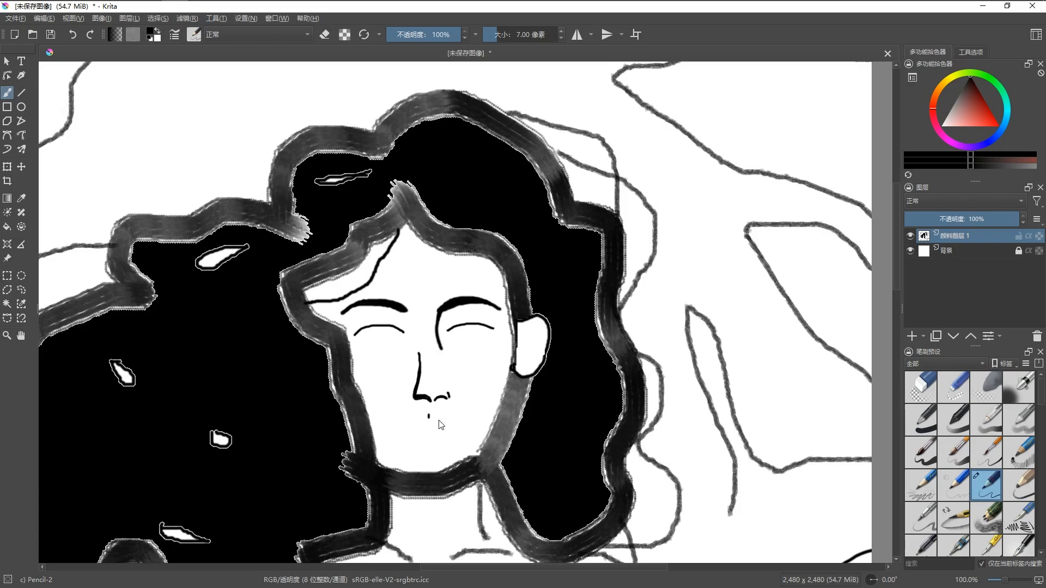
pyautogui.hotkey('ctrl', 'z')
pyautogui.moveTo(405, 432)
pyautogui.mouseDown()
pyautogui.moveTo(446, 425)
pyautogui.moveTo(436, 433)
pyautogui.mouseUp()
pyautogui.scroll(-6, 406, 435)
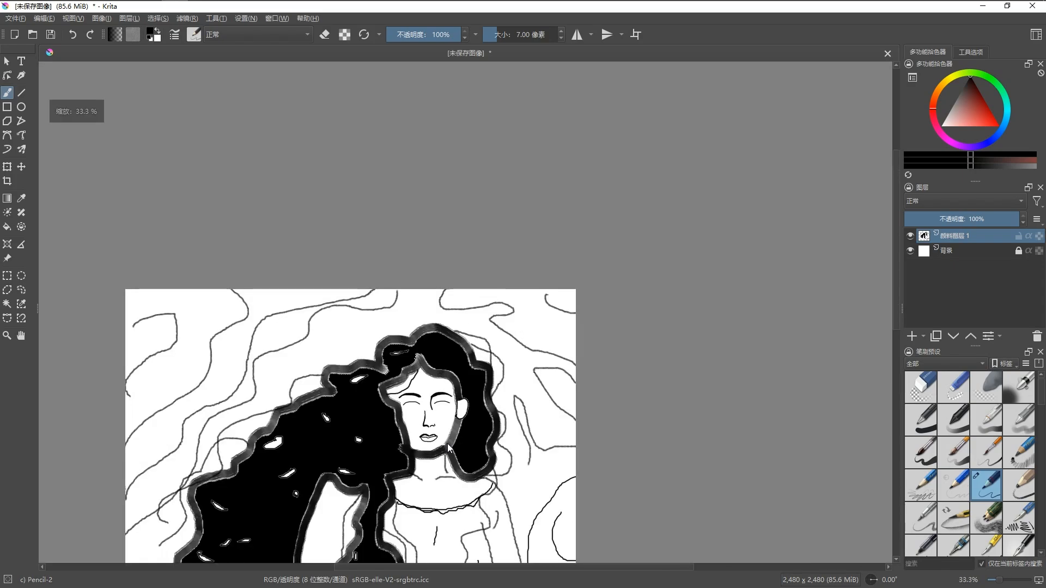
pyautogui.scroll(7, 408, 430)
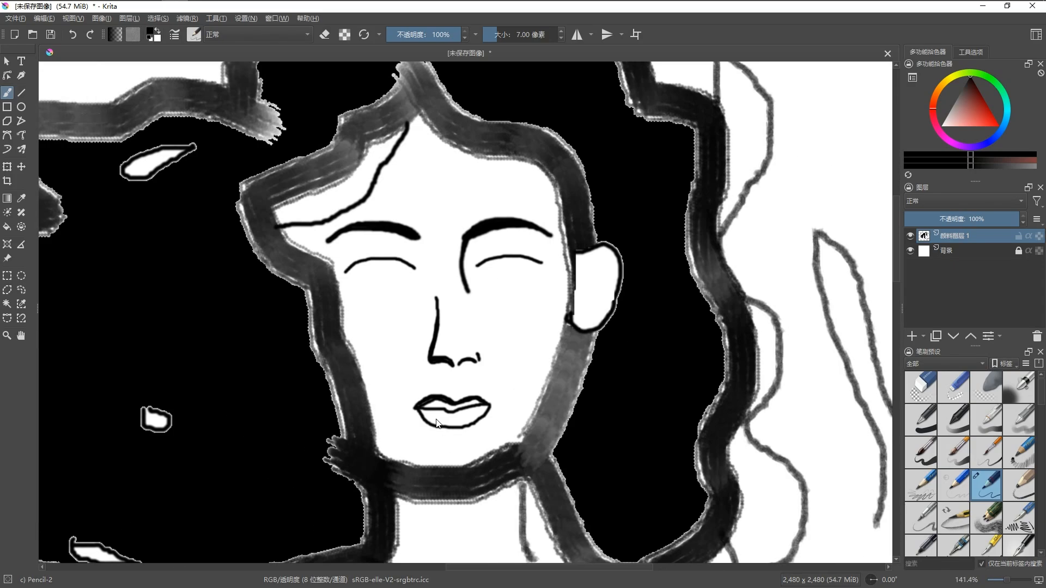
pyautogui.scroll(-2, 434, 364)
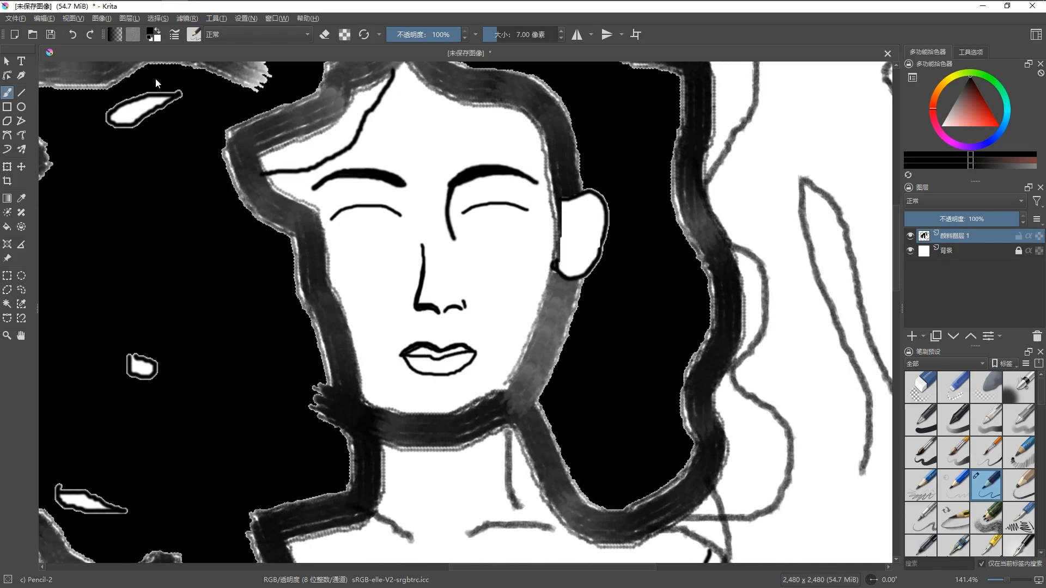
# Step: Set the foreground colour to red and fill the upper and lower lips with it
pyautogui.click(195, 36)
pyautogui.click(154, 32)
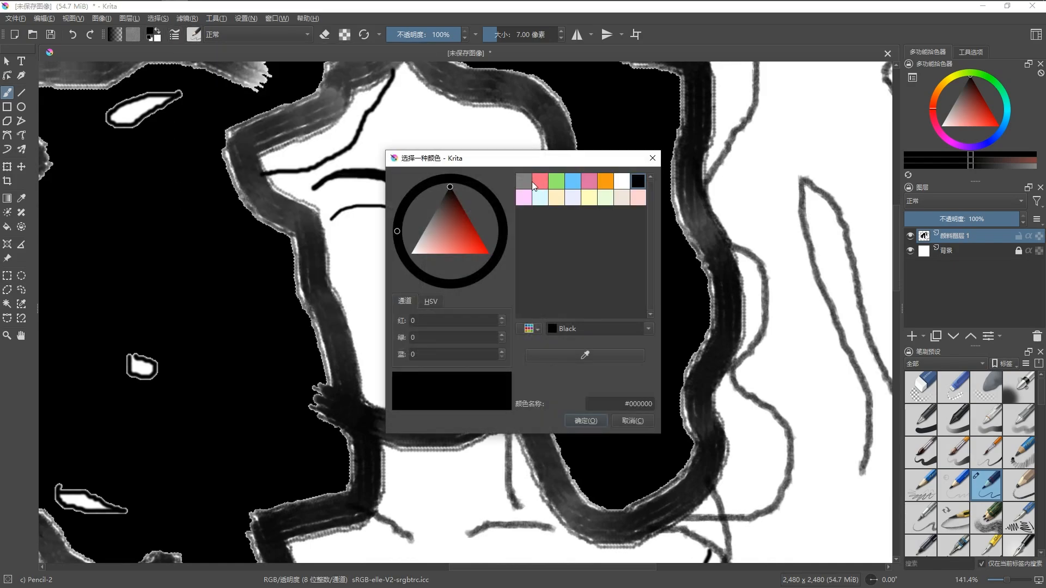
pyautogui.click(450, 253)
pyautogui.click(582, 421)
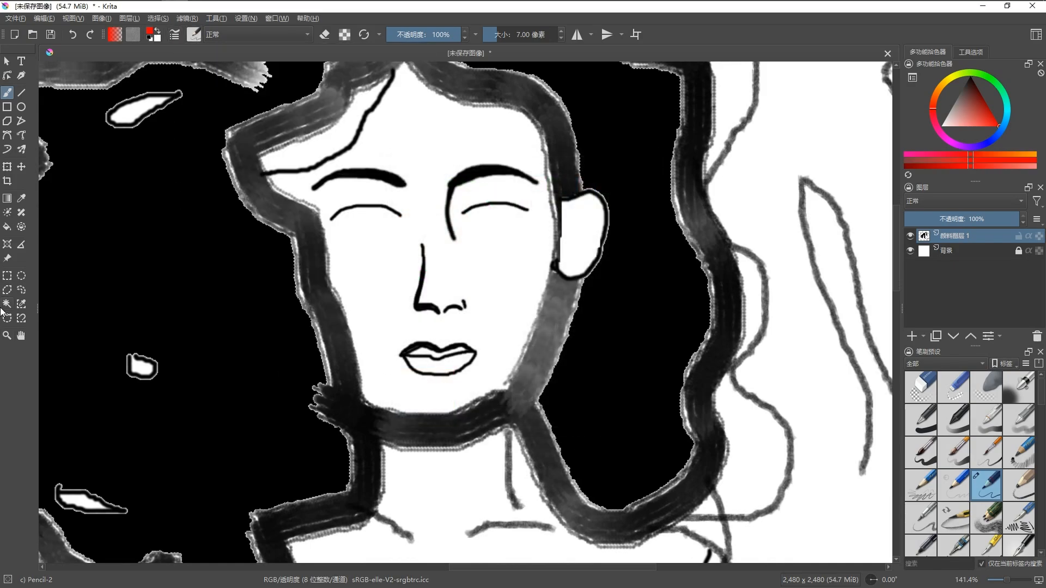
pyautogui.click(7, 227)
pyautogui.click(439, 365)
pyautogui.click(435, 352)
pyautogui.scroll(-5, 466, 393)
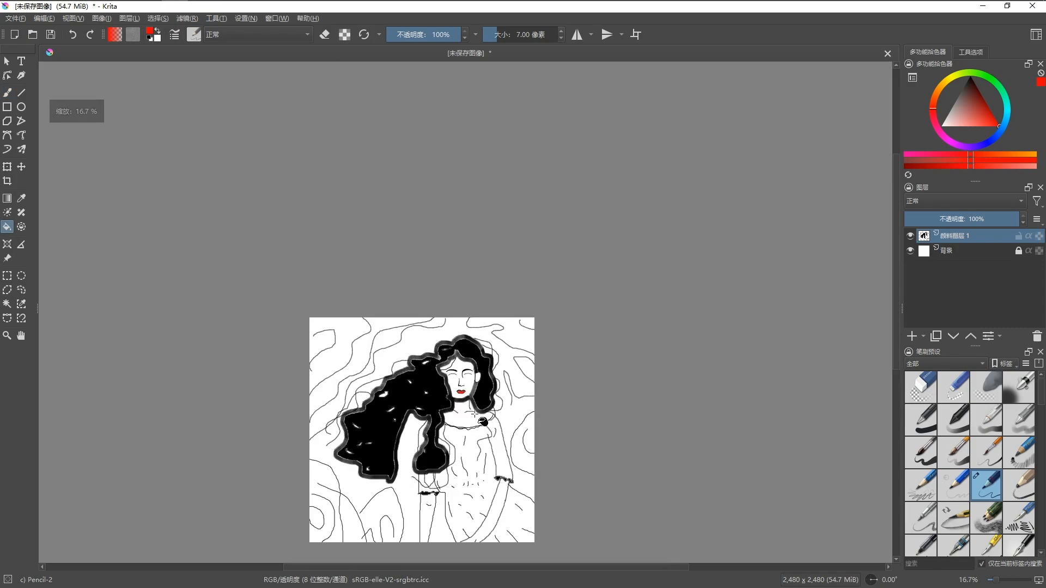
pyautogui.scroll(7, 472, 393)
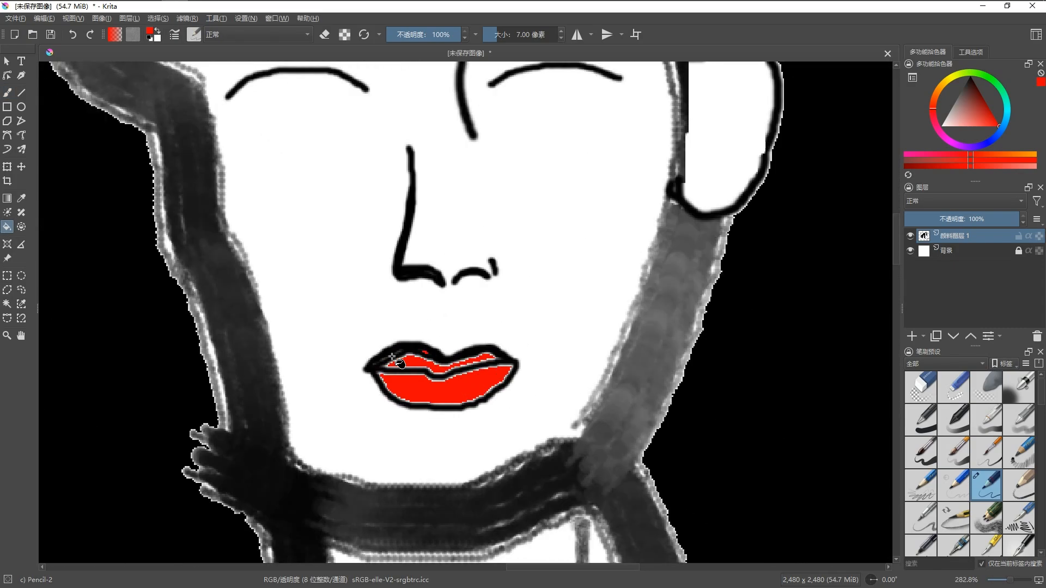
pyautogui.scroll(-6, 457, 291)
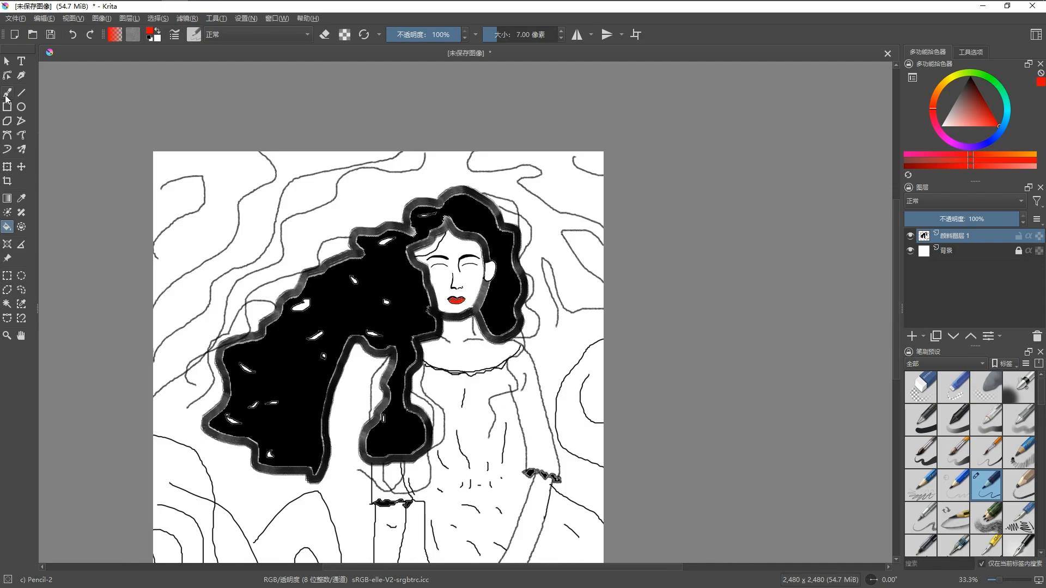
# Step: Return to the freehand brush and set the foreground colour back to black (#000000)
pyautogui.press('b')
pyautogui.scroll(-2, 635, 231)
pyautogui.scroll(3, 562, 260)
pyautogui.scroll(-3, 561, 257)
pyautogui.moveTo(563, 257); pyautogui.dragTo(482, 290)
pyautogui.scroll(5, 491, 348)
pyautogui.click(148, 33)
pyautogui.click(639, 181)
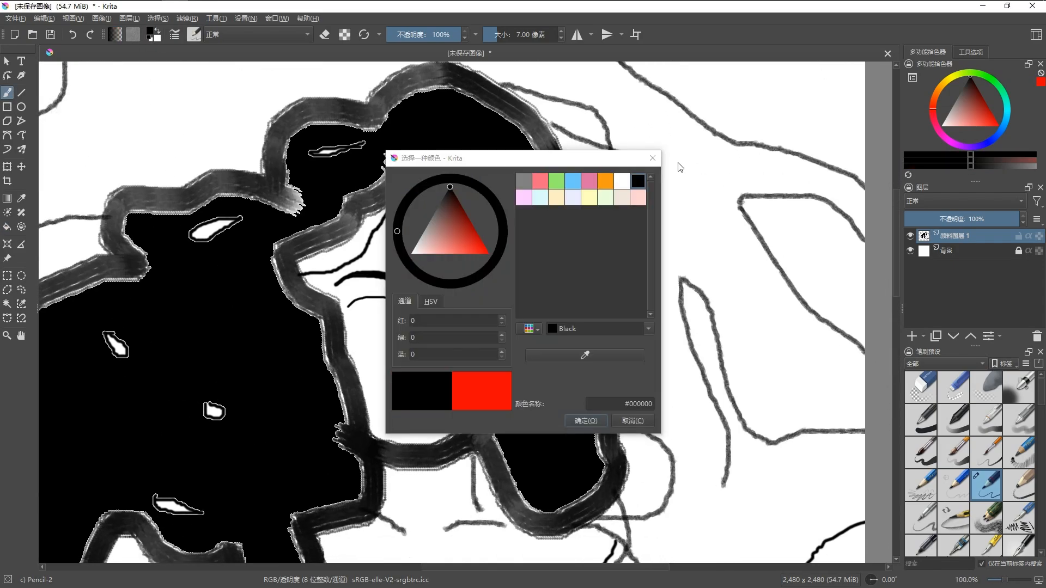
pyautogui.click(656, 157)
pyautogui.scroll(2, 436, 391)
pyautogui.scroll(-2, 449, 340)
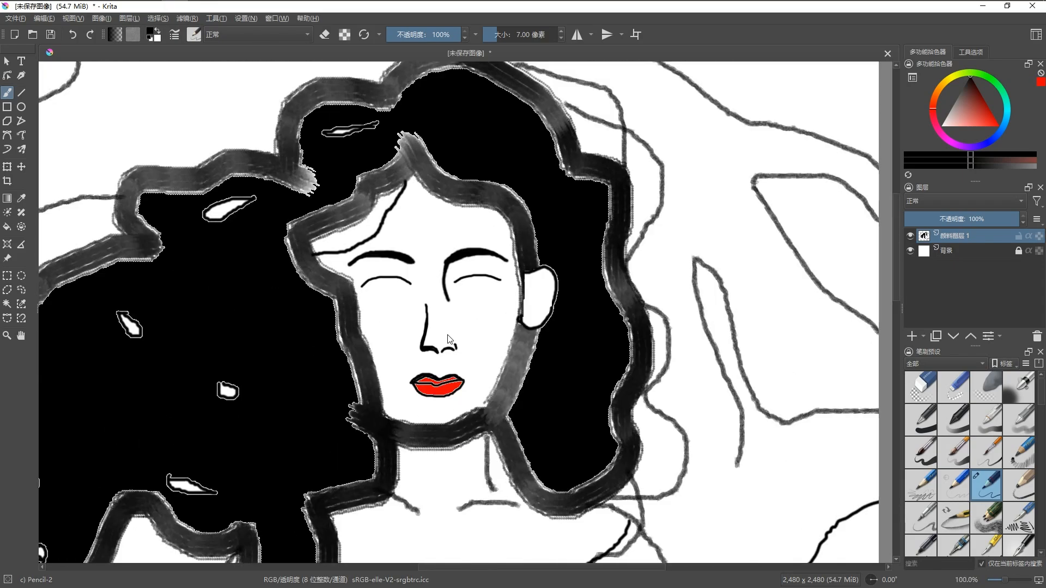
# Step: Reduce the brush size to 2 px and draw a row of fine upper eyelashes on the left eye
pyautogui.press('[')
pyautogui.scroll(2, 597, 267)
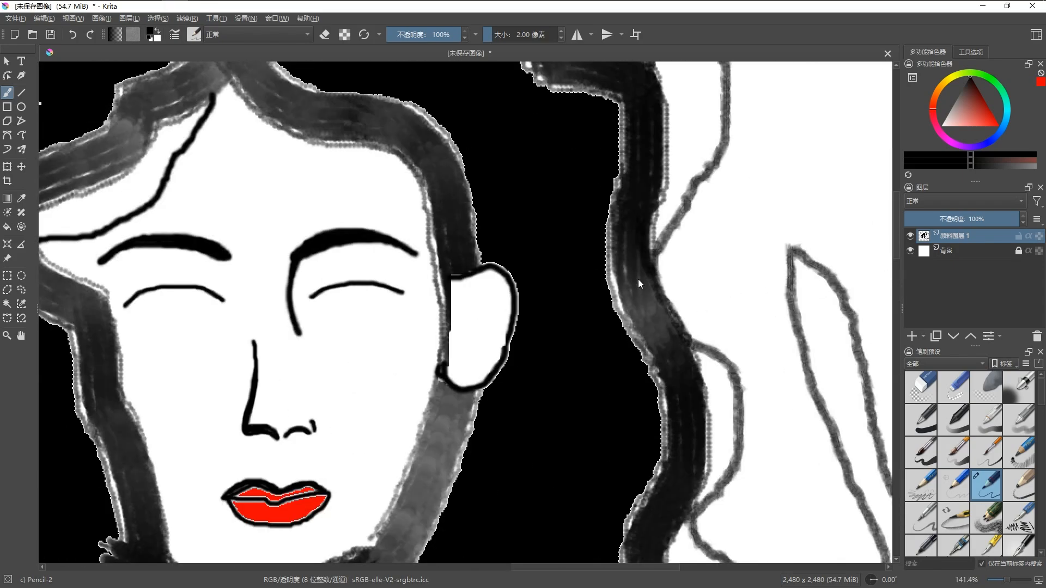
pyautogui.moveTo(226, 292); pyautogui.dragTo(458, 275)
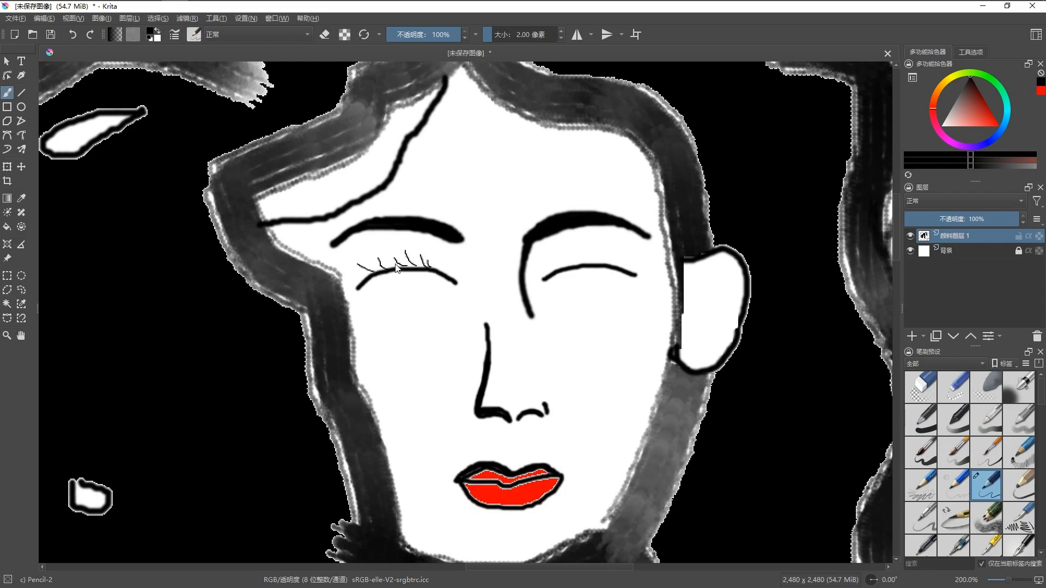
pyautogui.scroll(-3, 443, 277)
pyautogui.scroll(1, 452, 288)
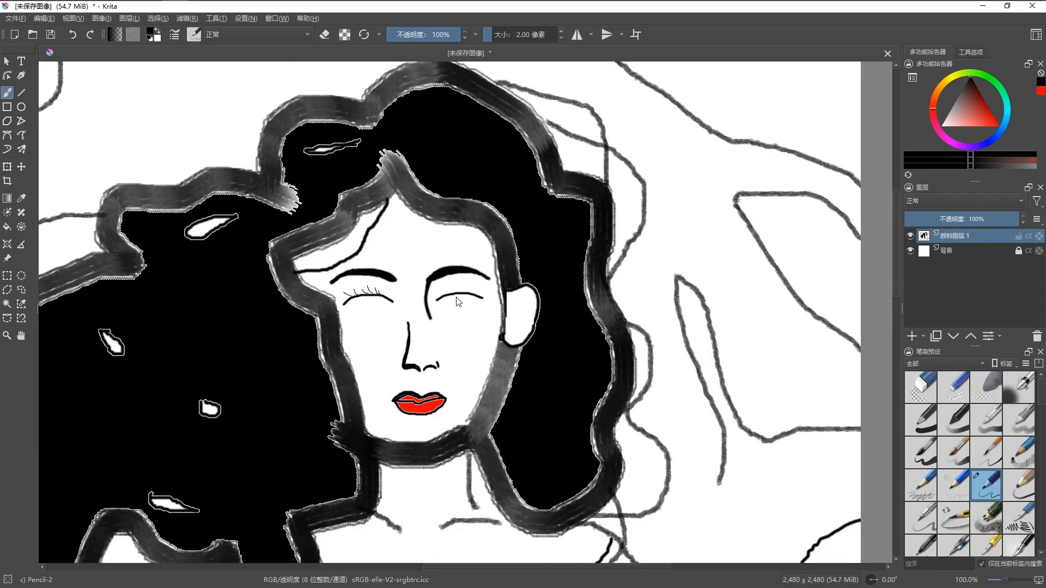
# Step: Draw fine upper eyelashes on the right eye and a thin curved lower lid with short lashes beneath it
pyautogui.scroll(1, 459, 299)
pyautogui.scroll(1, 457, 298)
pyautogui.moveTo(456, 294); pyautogui.dragTo(458, 291)
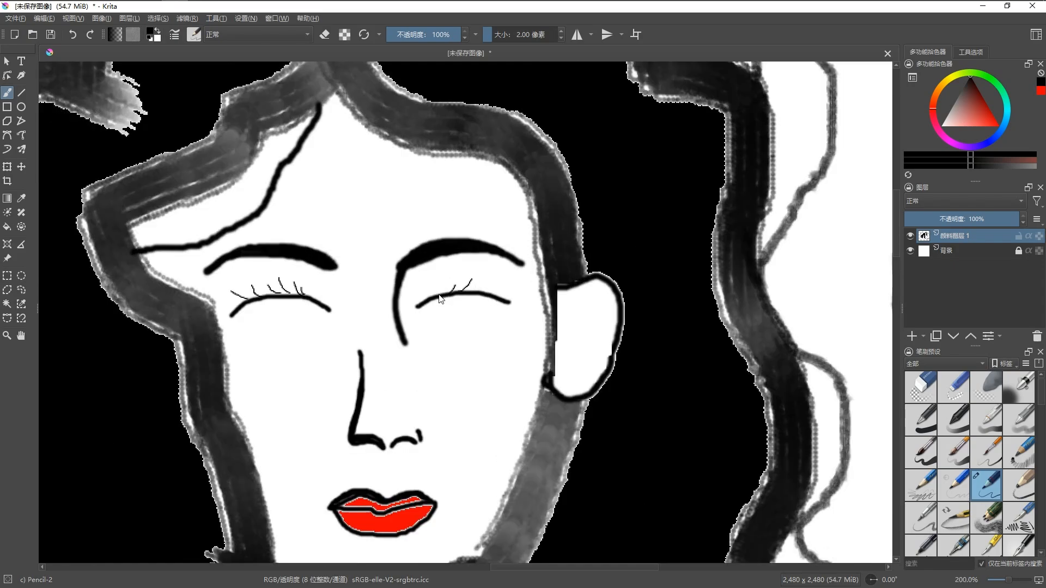
pyautogui.scroll(-2, 511, 306)
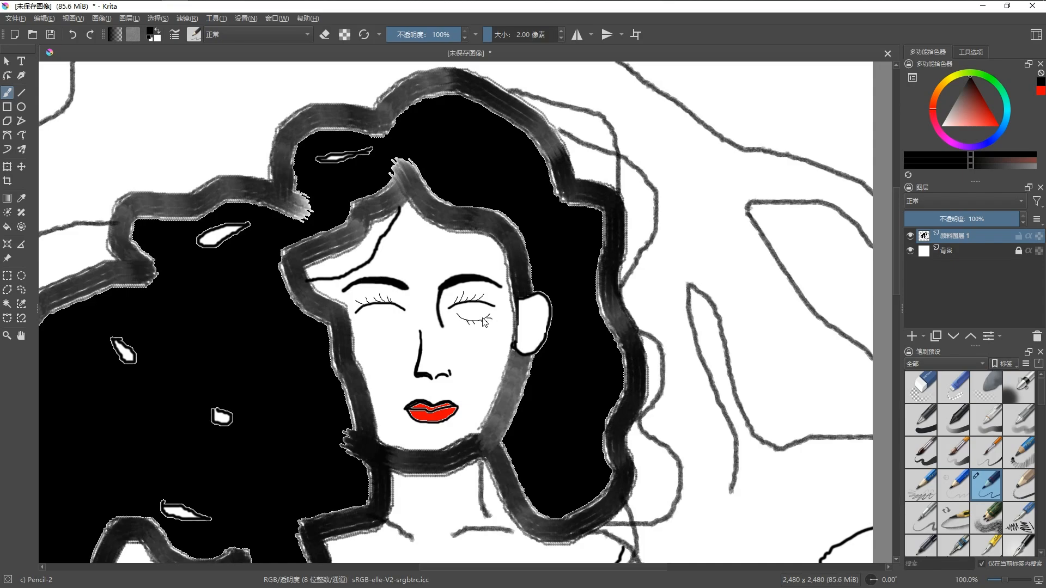
# Step: Undo the last two lower-lash strokes on the right eye and redraw a short lash at the lid's outer end
pyautogui.scroll(2, 484, 322)
pyautogui.scroll(2, 482, 327)
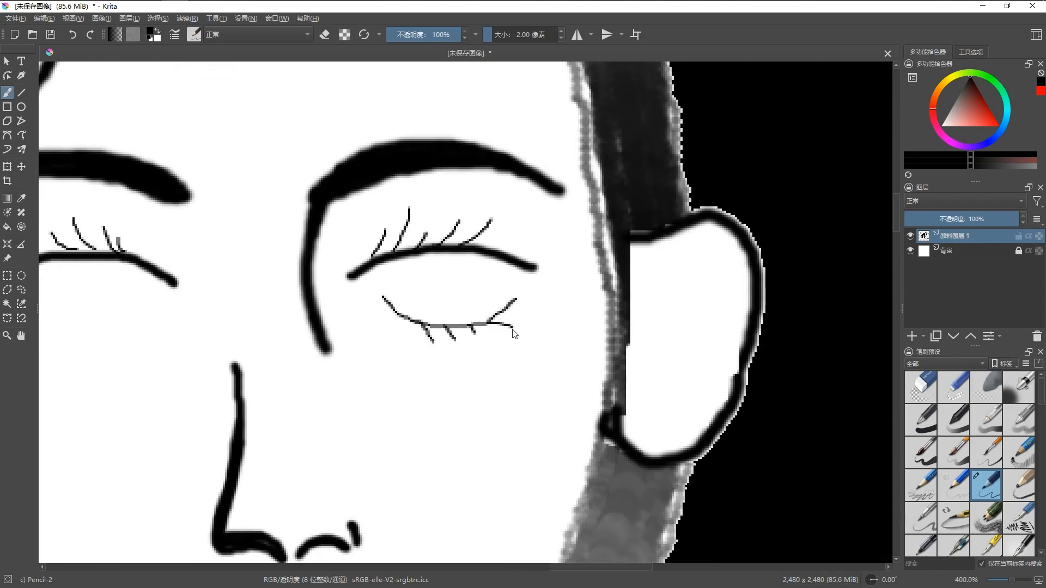
pyautogui.hotkey('ctrl', 'z')
pyautogui.hotkey('ctrl', 'z')
pyautogui.moveTo(475, 325); pyautogui.dragTo(481, 334)
pyautogui.scroll(-4, 484, 333)
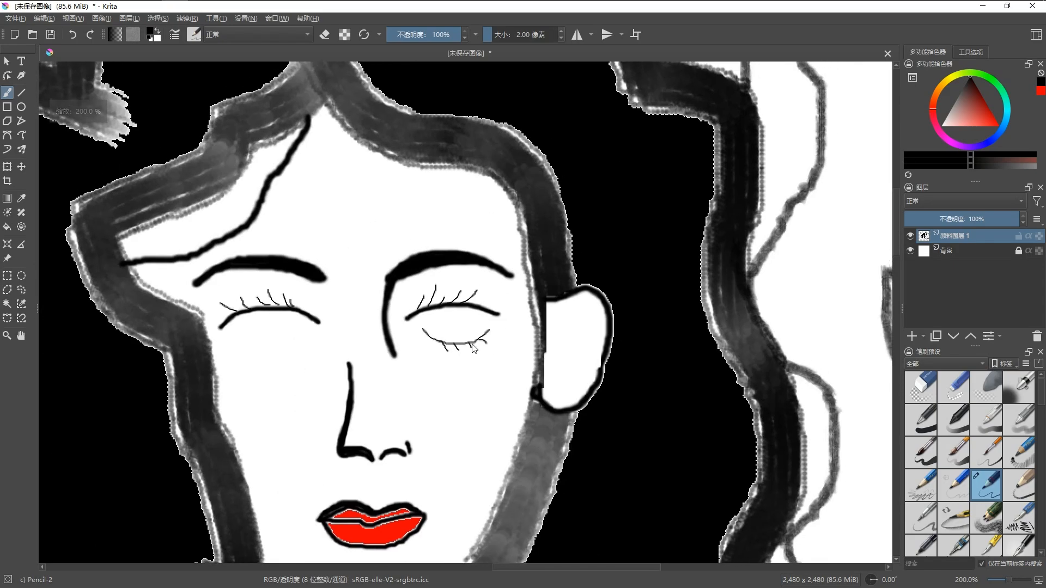
pyautogui.scroll(3, 467, 262)
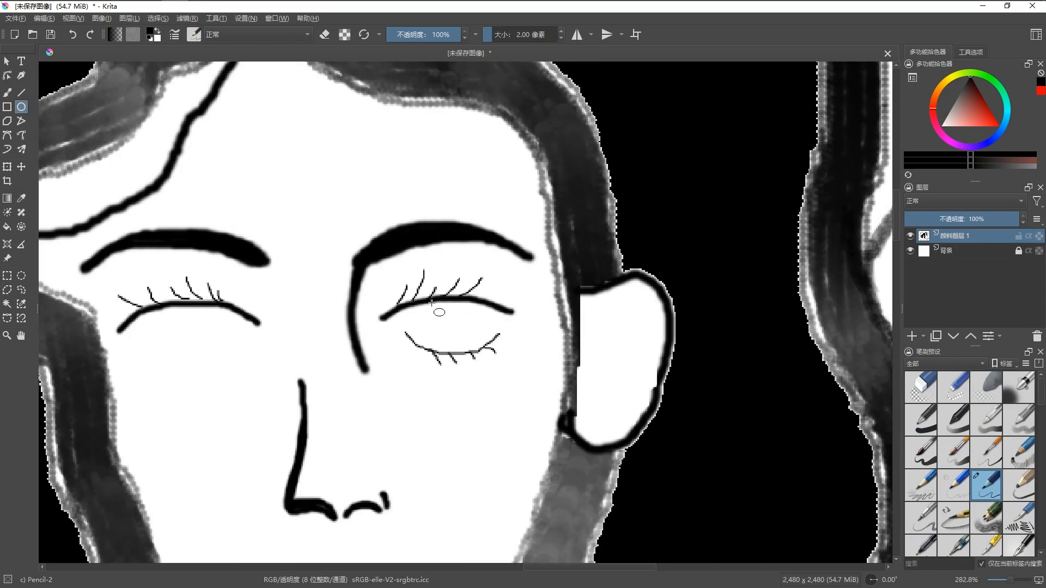
pyautogui.moveTo(431, 303); pyautogui.dragTo(479, 355)
pyautogui.scroll(-4, 479, 354)
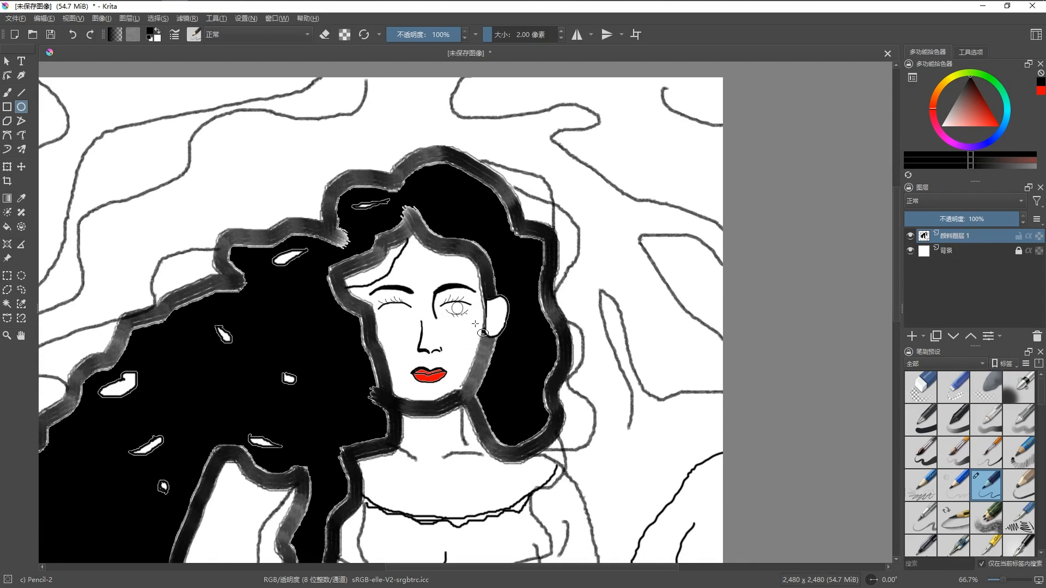
pyautogui.scroll(4, 475, 323)
pyautogui.hotkey('ctrl', 'z')
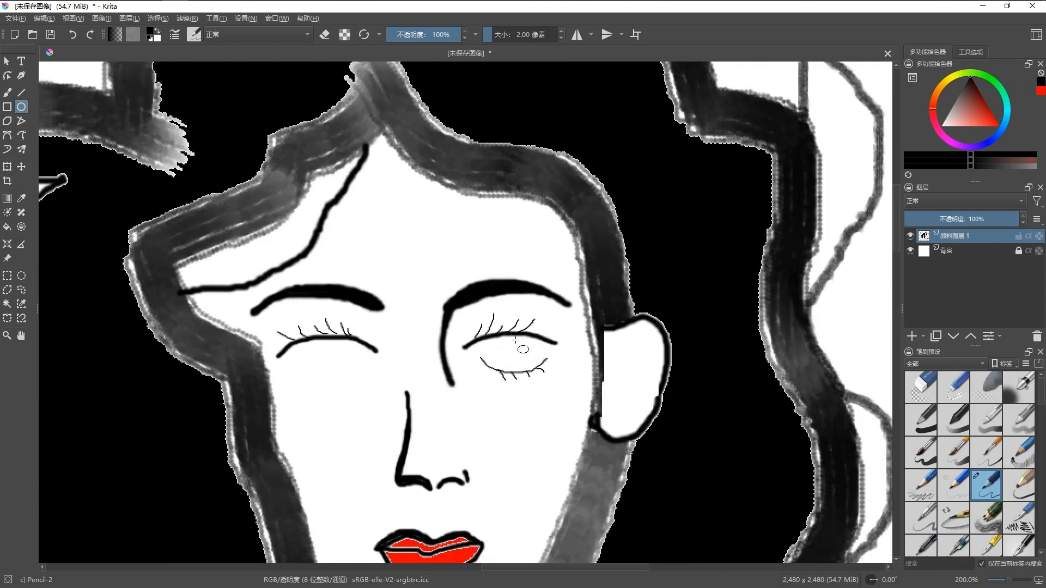
# Step: Draw a circular iris outline about 44 by 45 px between the upper and lower lids of the right eye
pyautogui.moveTo(498, 322); pyautogui.dragTo(537, 373)
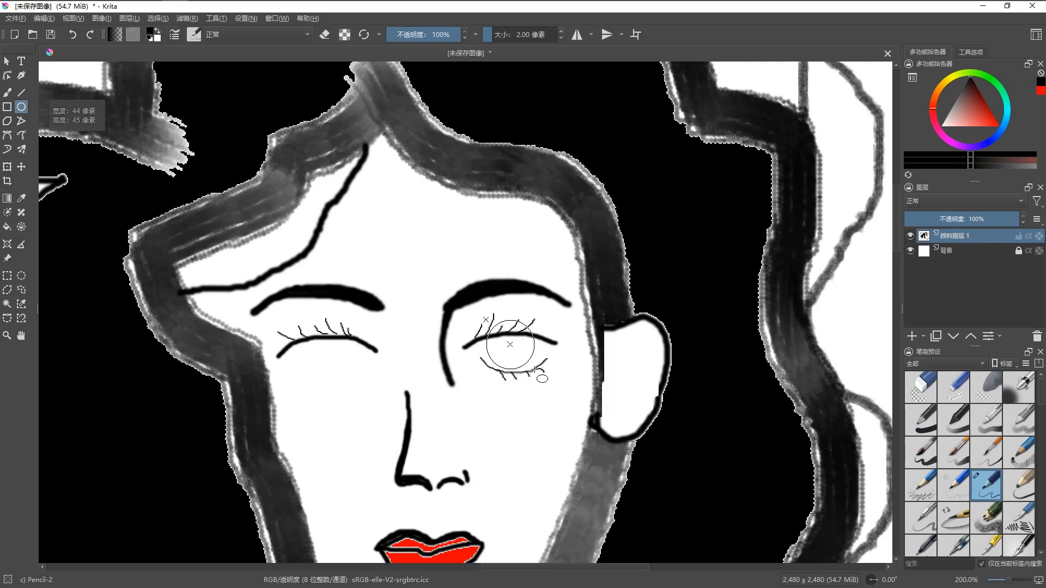
pyautogui.scroll(-2, 529, 370)
pyautogui.moveTo(533, 367); pyautogui.dragTo(490, 366)
# Step: Choose the Eraser Small preset and erase the top of the iris circle above the right eye's upper lid
pyautogui.rightClick(609, 319)
pyautogui.click(609, 247)
pyautogui.scroll(3, 534, 334)
pyautogui.scroll(2, 490, 365)
pyautogui.scroll(-3, 499, 366)
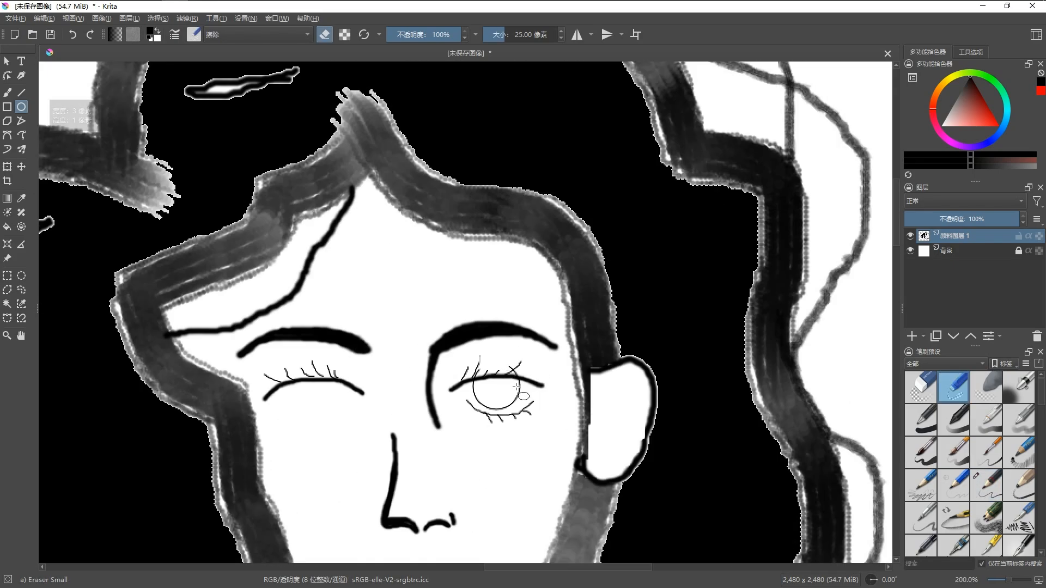
pyautogui.scroll(2, 517, 387)
pyautogui.scroll(-3, 514, 363)
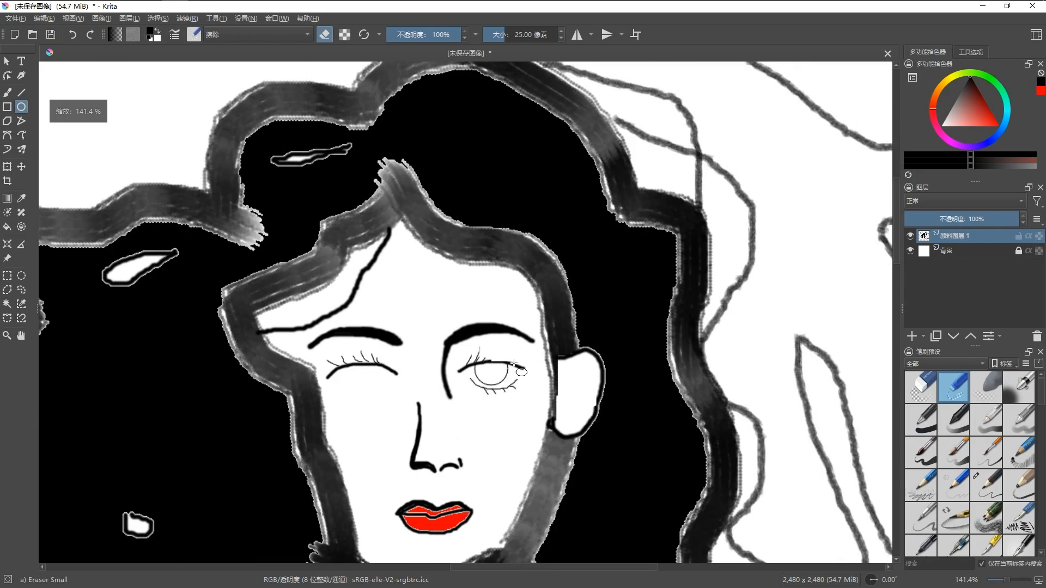
pyautogui.moveTo(476, 357); pyautogui.dragTo(487, 358)
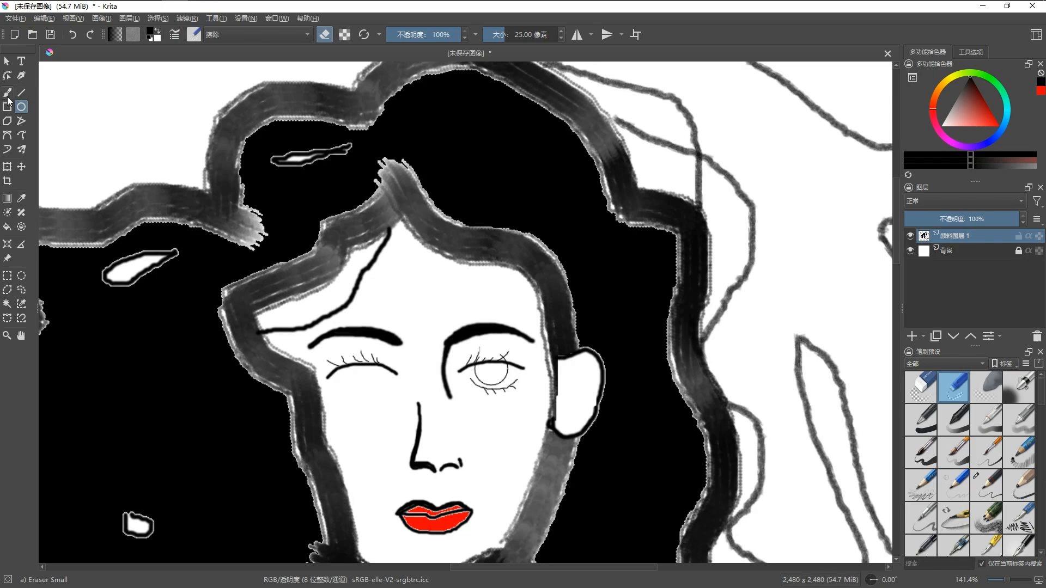
# Step: Erase stray marks and lash tips above the right eye's upper lid with the freehand brush, reducing the eraser to 13 px
pyautogui.click(7, 94)
pyautogui.scroll(2, 454, 340)
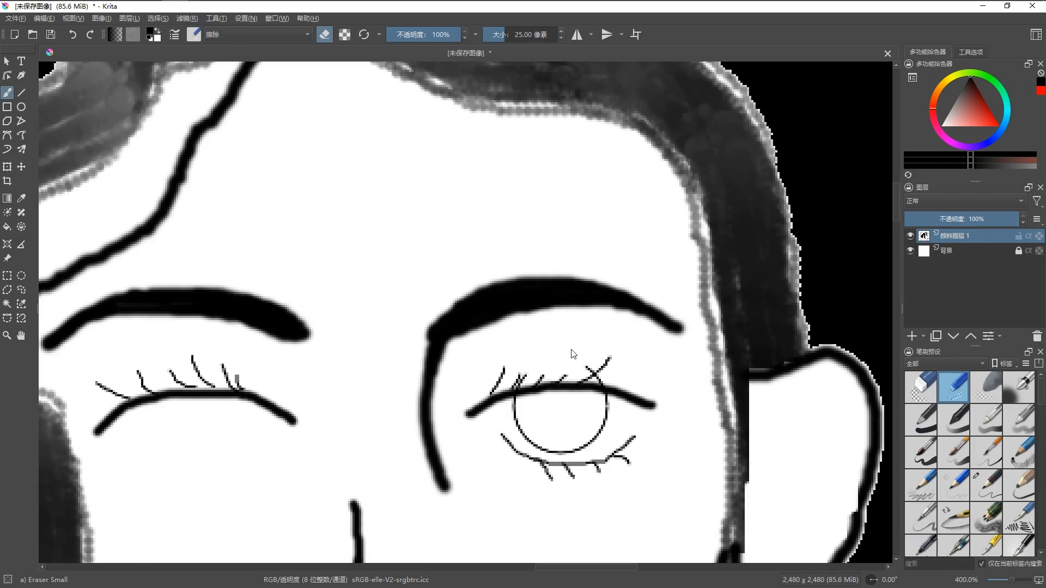
pyautogui.click(524, 360)
pyautogui.hotkey('ctrl', 'z')
pyautogui.press(']')
pyautogui.scroll(3, 541, 398)
pyautogui.click(473, 349)
pyautogui.hotkey('ctrl', 'z')
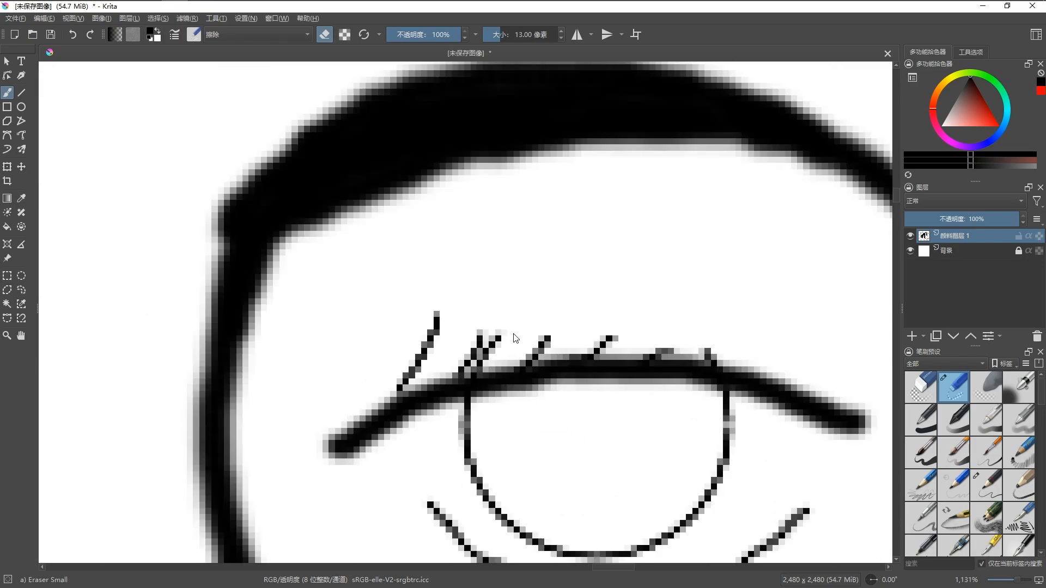
# Step: Reduce the eraser size to 4 px and erase the crossing lash tips above the inner edge of the right iris
pyautogui.press('[')
pyautogui.press('[')
pyautogui.press('[')
pyautogui.press('[')
pyautogui.press('[')
pyautogui.press('[')
pyautogui.press('[')
pyautogui.press('[')
pyautogui.press('[')
pyautogui.press('[')
pyautogui.press('[')
pyautogui.press(']')
pyautogui.press(']')
pyautogui.press(']')
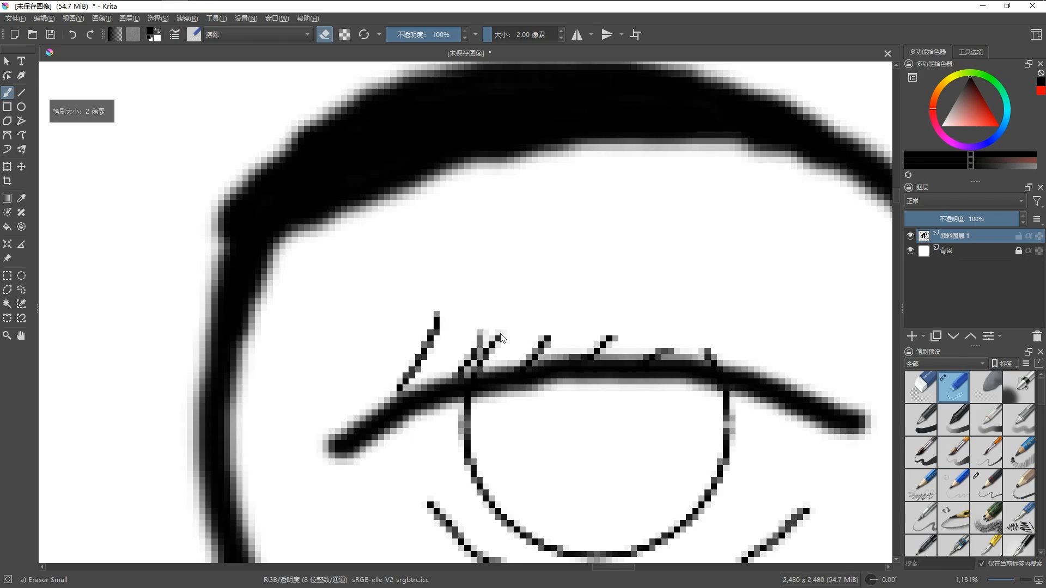
pyautogui.moveTo(502, 341); pyautogui.dragTo(470, 352)
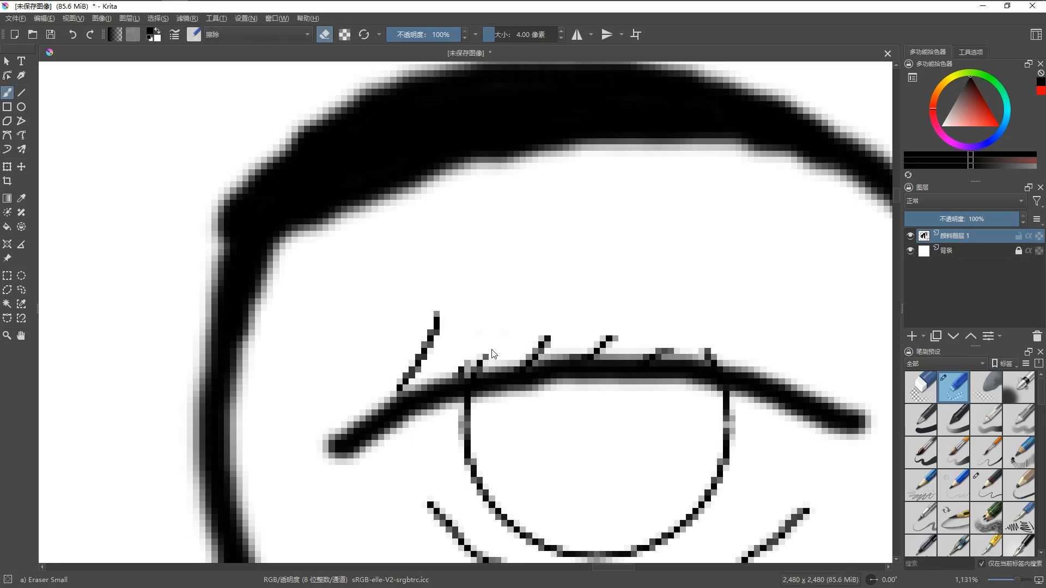
# Step: Leave the eraser and choose the Pencil-2 brush preset at 2 px for fine lines on the face
pyautogui.scroll(-10, 510, 305)
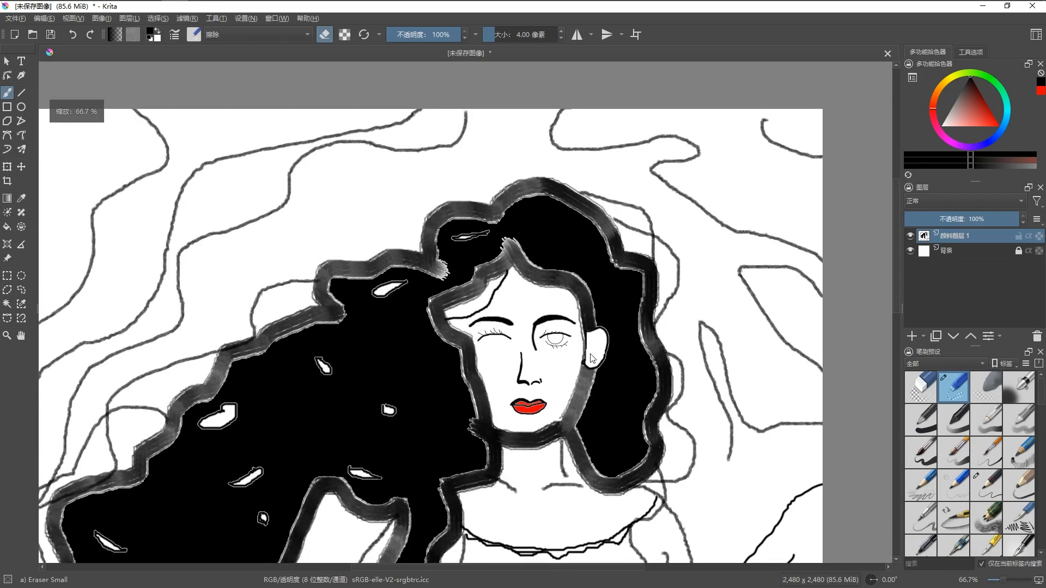
pyautogui.scroll(3, 463, 233)
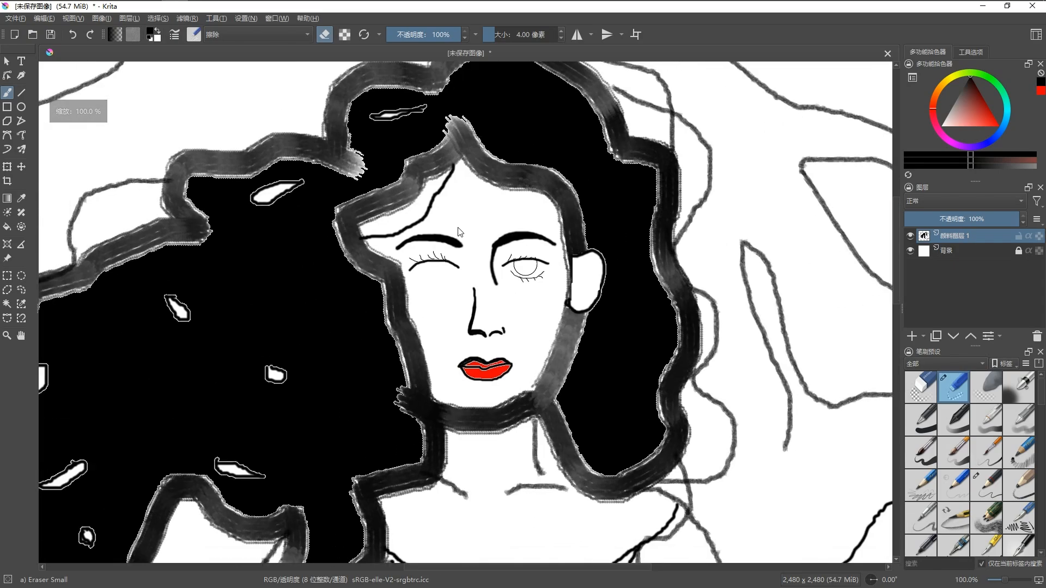
pyautogui.click(196, 35)
pyautogui.rightClick(669, 249)
pyautogui.click(712, 309)
# Step: Try drawing a thin curved lower lid line beneath the left eye
pyautogui.moveTo(440, 266); pyautogui.dragTo(472, 282)
pyautogui.scroll(2, 475, 280)
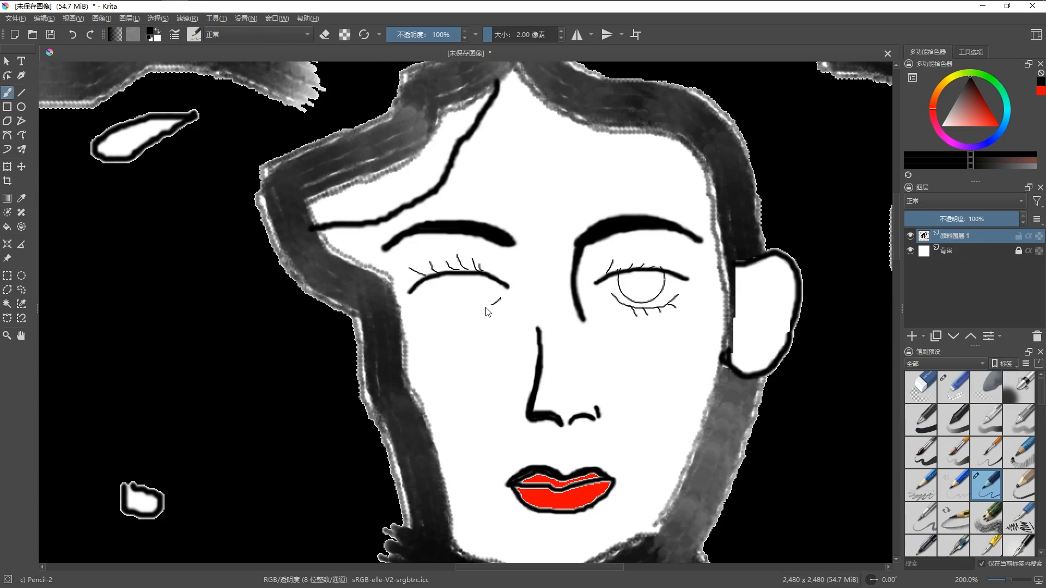
pyautogui.scroll(-3, 474, 346)
pyautogui.scroll(2, 485, 335)
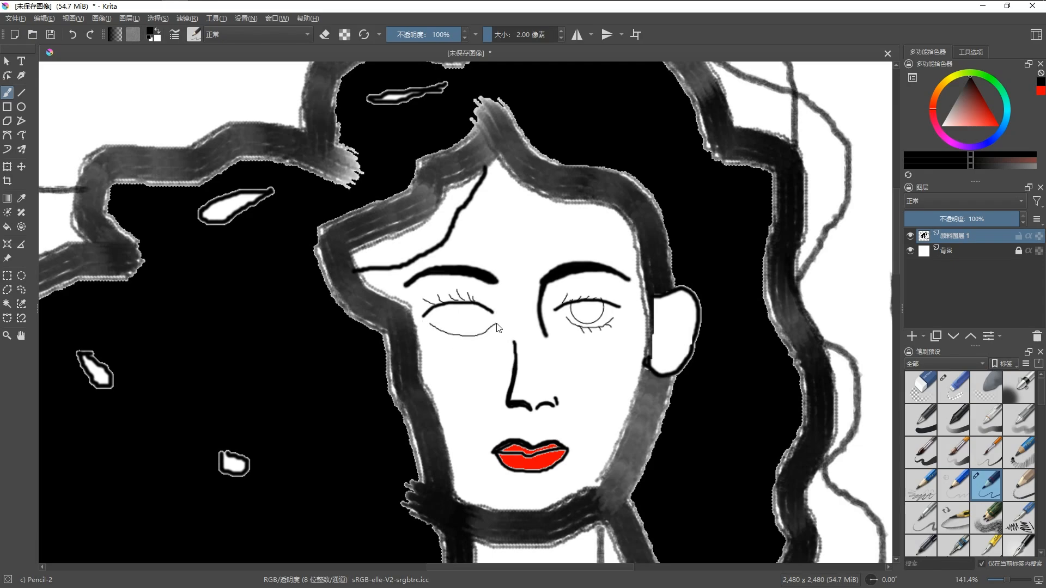
pyautogui.scroll(-3, 497, 328)
pyautogui.scroll(2, 432, 357)
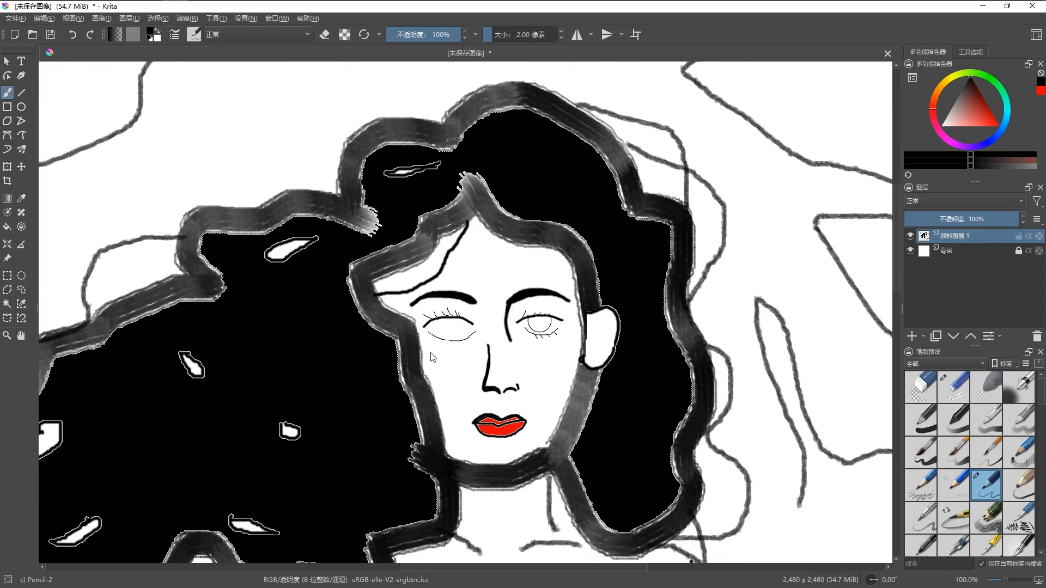
pyautogui.scroll(1, 470, 334)
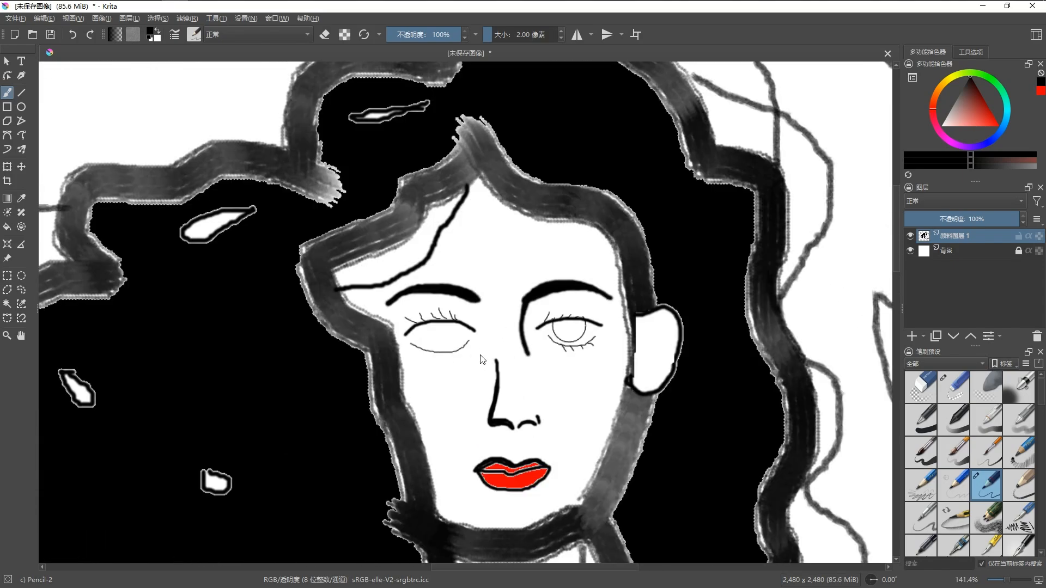
# Step: Try a circular iris outline in the left eye and undo it together with the lower lid line
pyautogui.click(21, 106)
pyautogui.moveTo(432, 308); pyautogui.dragTo(456, 333)
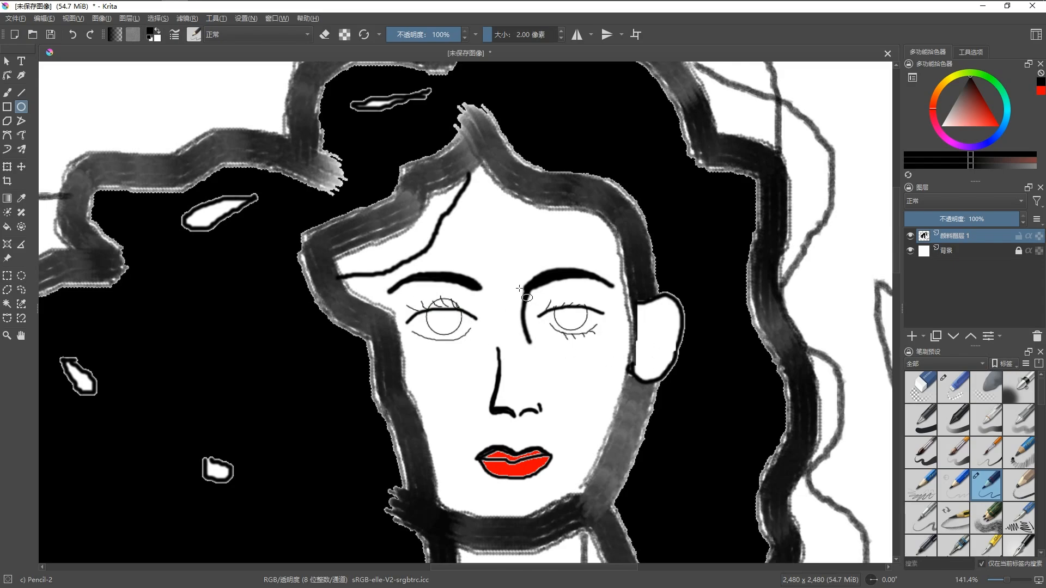
pyautogui.scroll(-4, 469, 364)
pyautogui.hotkey('ctrl', 'z')
pyautogui.scroll(3, 469, 364)
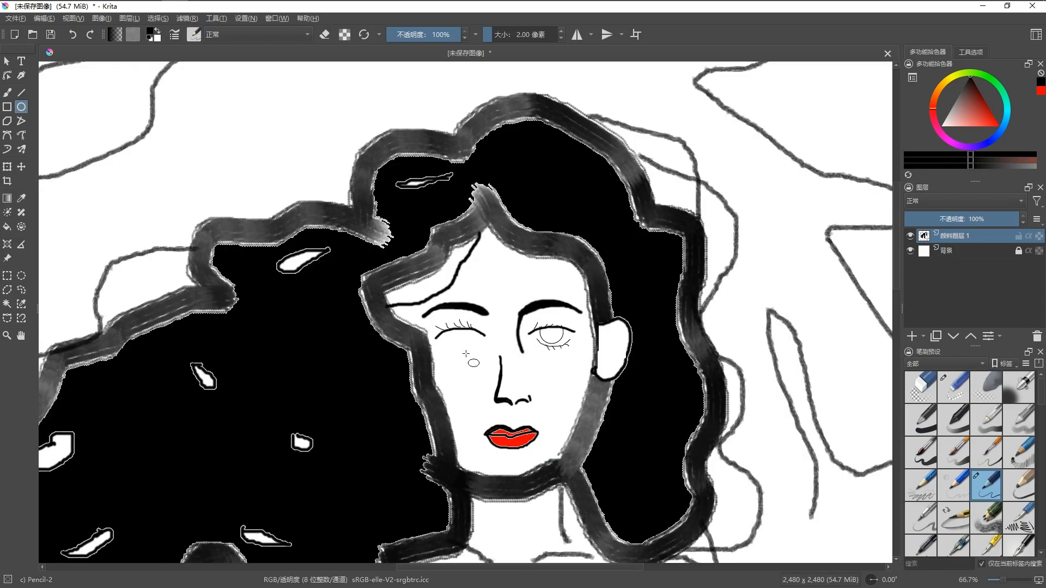
# Step: Draw a shorter curved lower lid under the left eye and a circular iris outline between its lids, undoing unsuitable circles
pyautogui.press('b')
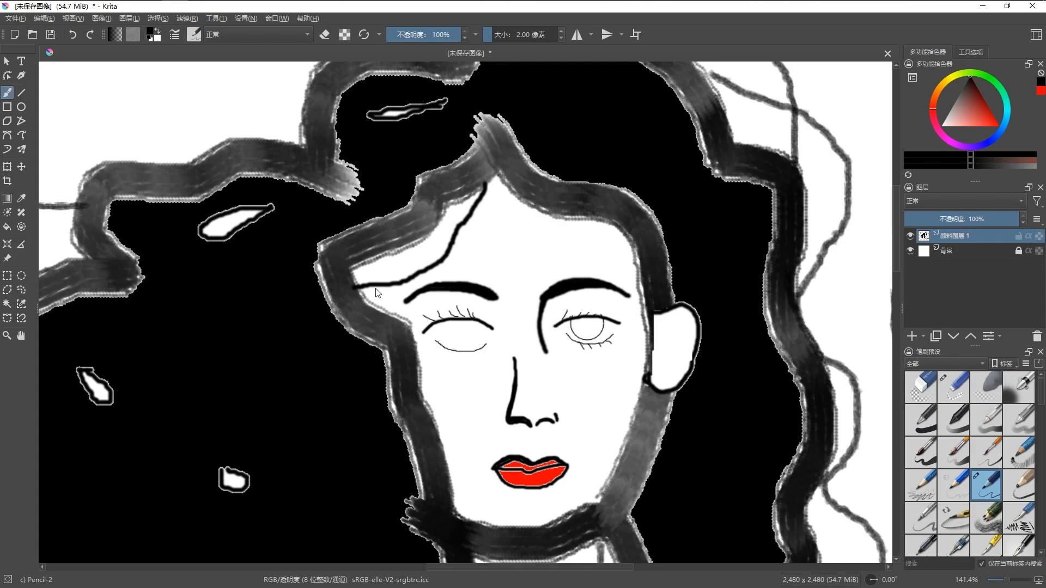
pyautogui.click(22, 108)
pyautogui.moveTo(444, 311); pyautogui.dragTo(500, 376)
pyautogui.scroll(-3, 493, 375)
pyautogui.hotkey('ctrl', 'z')
pyautogui.scroll(3, 495, 377)
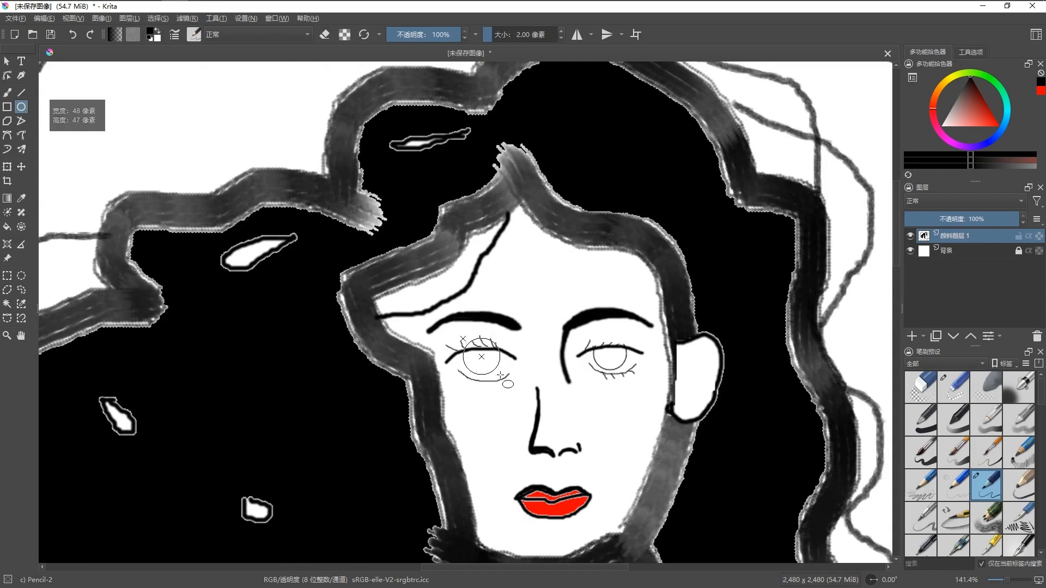
pyautogui.hotkey('ctrl', 'z')
pyautogui.moveTo(469, 341); pyautogui.dragTo(505, 376)
pyautogui.scroll(-3, 472, 365)
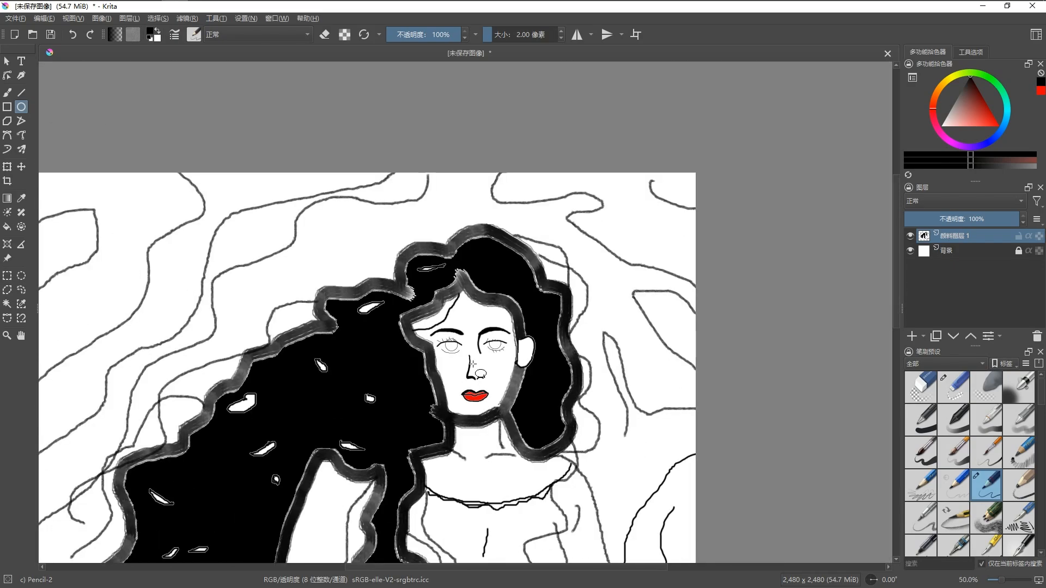
pyautogui.scroll(3, 460, 359)
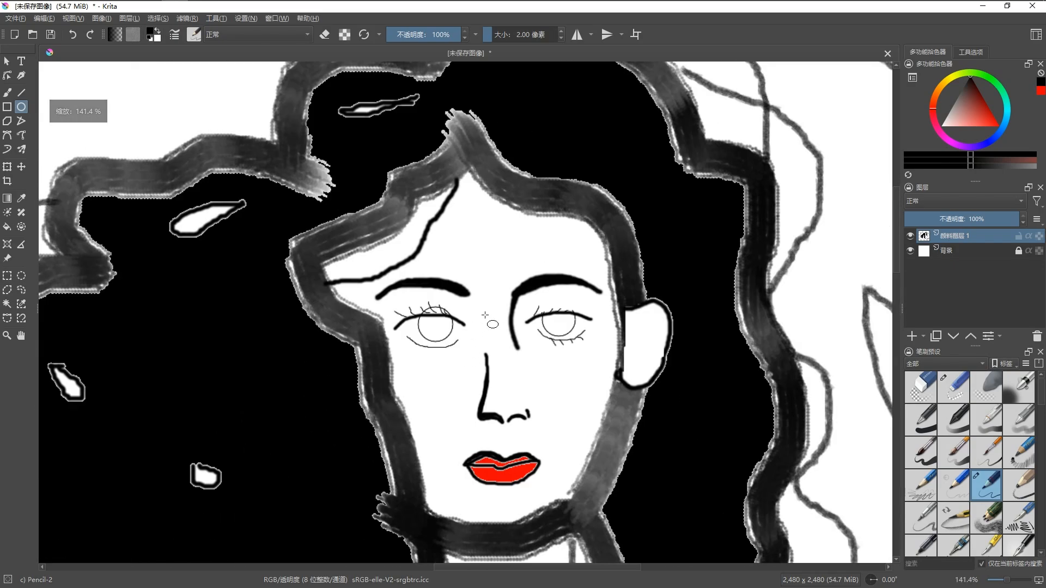
# Step: Choose the Eraser Small preset and erase the top of the iris circle and the crossing lashes above the left eye's upper lid
pyautogui.rightClick(484, 314)
pyautogui.click(440, 303)
pyautogui.scroll(2, 435, 303)
pyautogui.moveTo(436, 296)
pyautogui.mouseDown()
pyautogui.moveTo(420, 294)
pyautogui.moveTo(483, 291)
pyautogui.moveTo(461, 304)
pyautogui.moveTo(388, 304)
pyautogui.mouseUp()
pyautogui.scroll(2, 441, 296)
pyautogui.moveTo(452, 285); pyautogui.dragTo(391, 307)
pyautogui.moveTo(516, 281); pyautogui.dragTo(465, 303)
pyautogui.moveTo(526, 284); pyautogui.dragTo(482, 302)
pyautogui.click(7, 93)
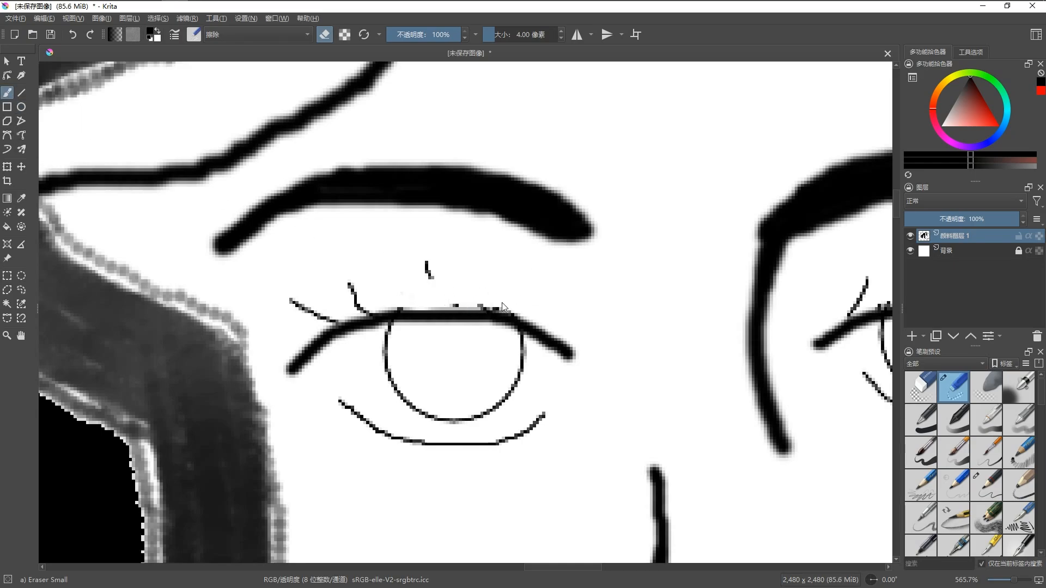
# Step: Erase the remaining lash stubs and stray pixels along the top edge of the left eye's upper lid at 4 px
pyautogui.scroll(-3, 502, 306)
pyautogui.scroll(2, 417, 294)
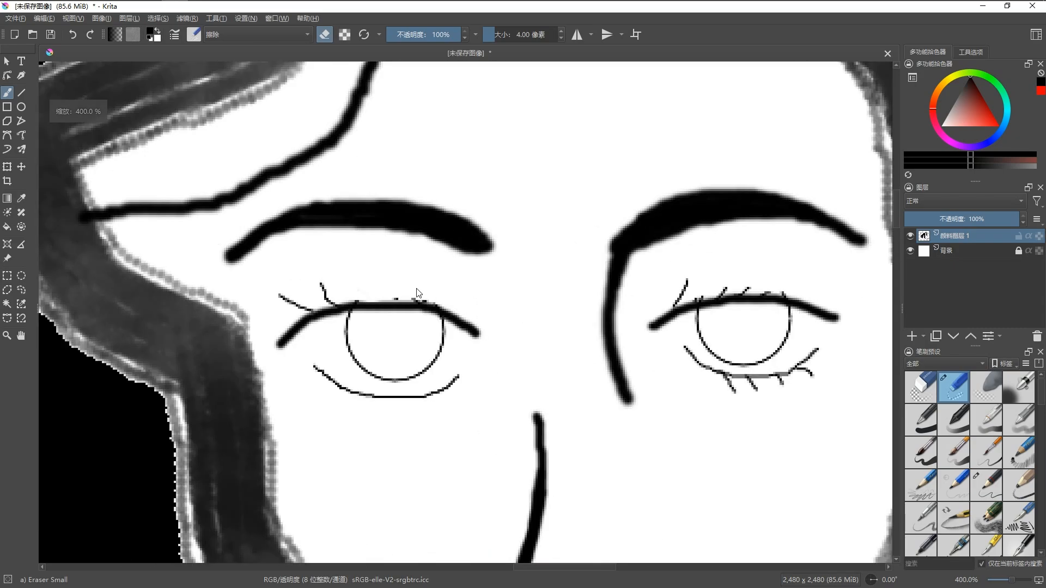
pyautogui.scroll(4, 427, 313)
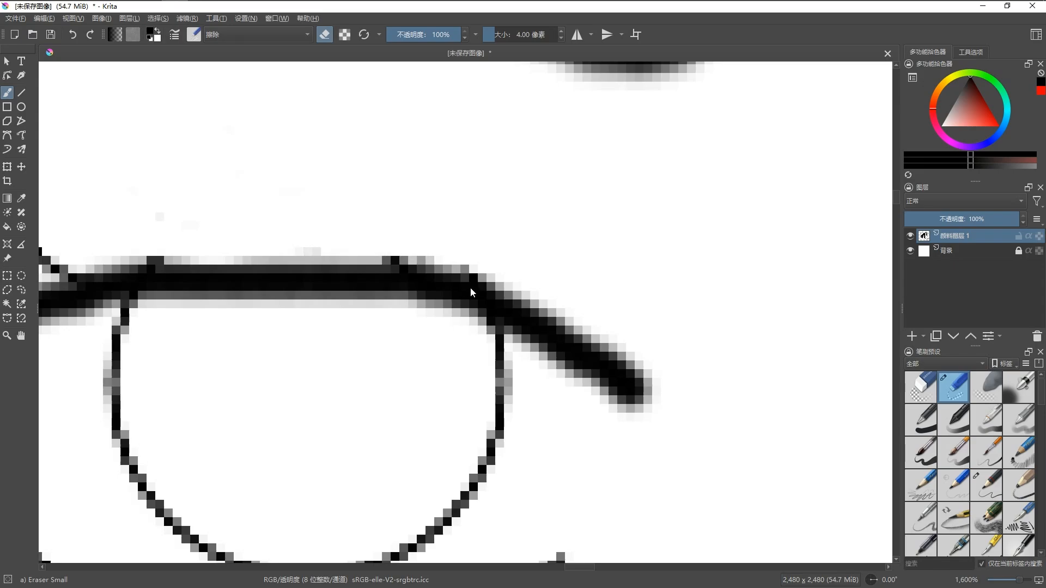
pyautogui.scroll(-5, 472, 291)
pyautogui.scroll(5, 414, 365)
pyautogui.moveTo(637, 238); pyautogui.dragTo(605, 240)
pyautogui.scroll(-4, 491, 305)
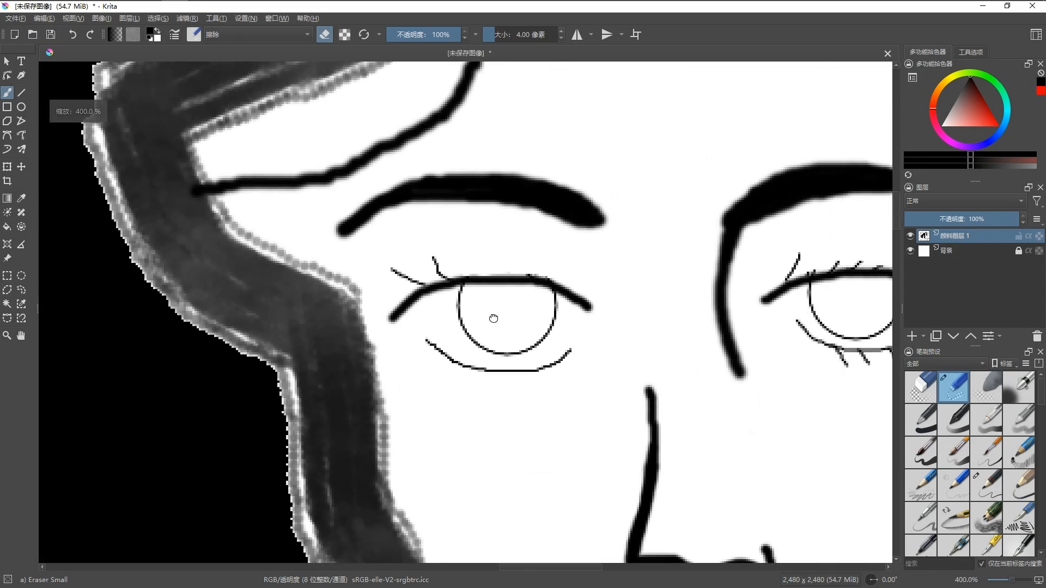
pyautogui.scroll(4, 600, 271)
pyautogui.moveTo(301, 275); pyautogui.dragTo(379, 281)
pyautogui.scroll(-4, 505, 347)
pyautogui.scroll(-2, 425, 302)
pyautogui.scroll(3, 455, 325)
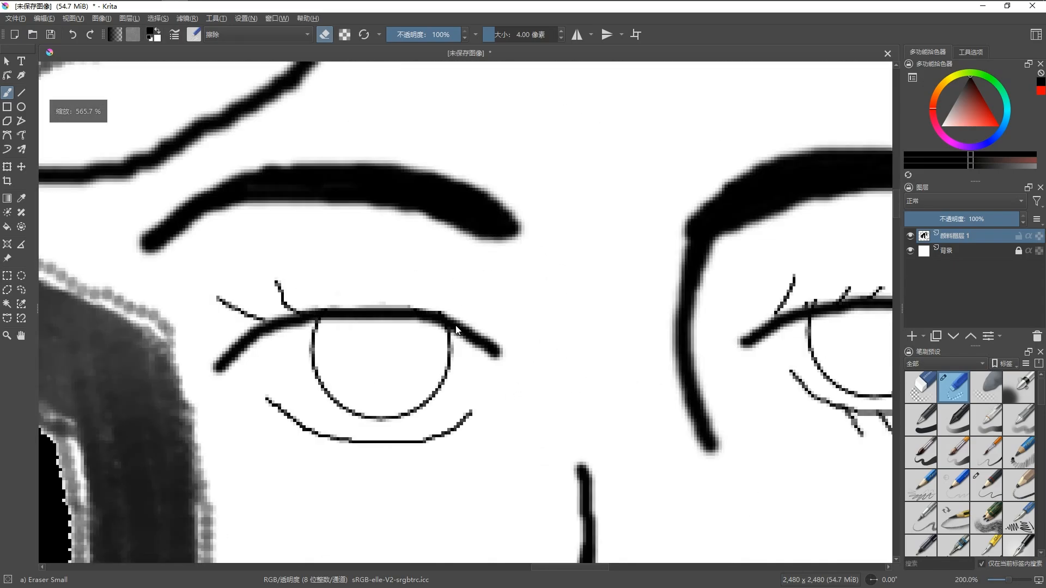
# Step: Erase the iris and lash stubs sticking out above the inner part of the right eye's upper lid
pyautogui.scroll(2, 461, 312)
pyautogui.scroll(-4, 461, 312)
pyautogui.scroll(5, 609, 290)
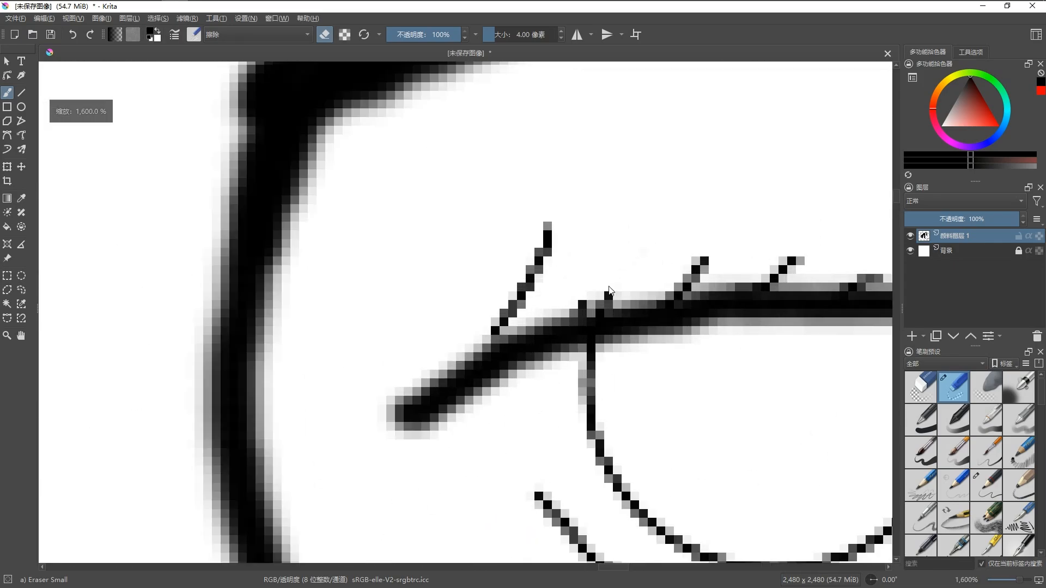
pyautogui.moveTo(609, 290); pyautogui.dragTo(583, 311)
pyautogui.scroll(-5, 583, 310)
pyautogui.scroll(5, 523, 332)
pyautogui.scroll(-5, 483, 317)
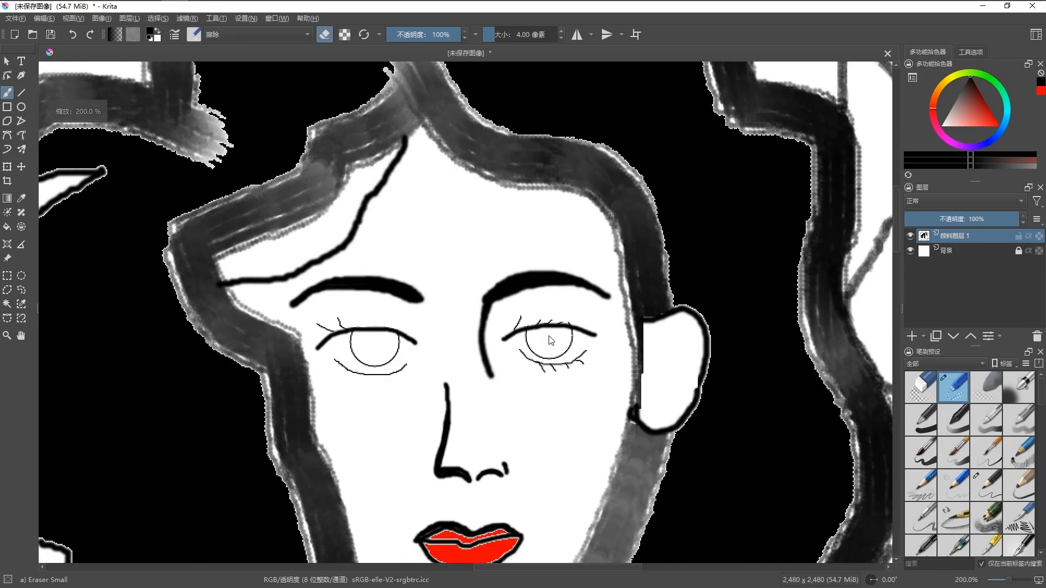
pyautogui.scroll(6, 551, 341)
pyautogui.scroll(-7, 559, 309)
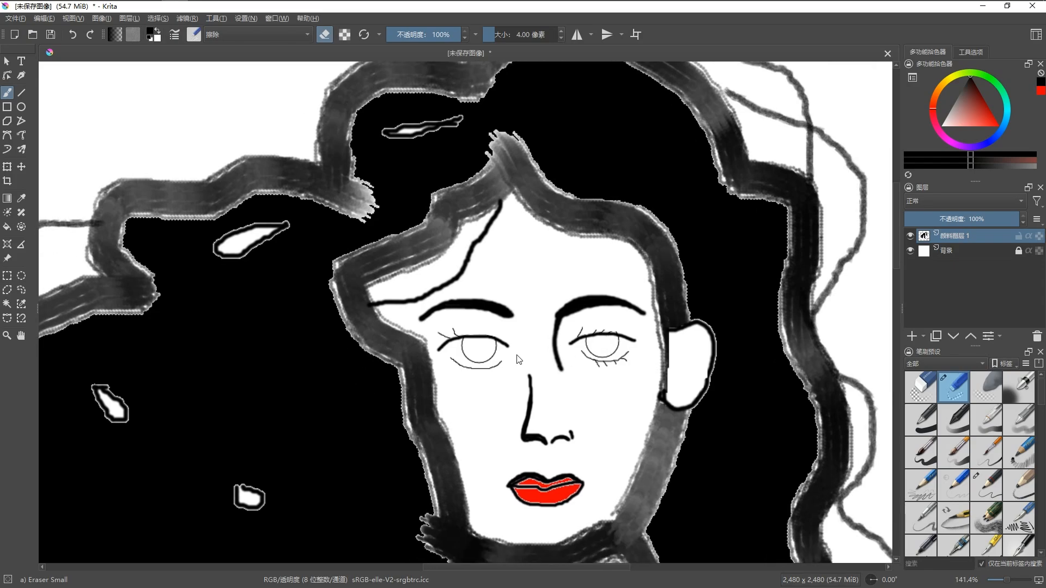
# Step: Choose the Pencil-2 preset at 2 px and draw a thin curve rounding the jaw from its left side to the chin
pyautogui.scroll(-3, 519, 359)
pyautogui.rightClick(561, 338)
pyautogui.click(615, 408)
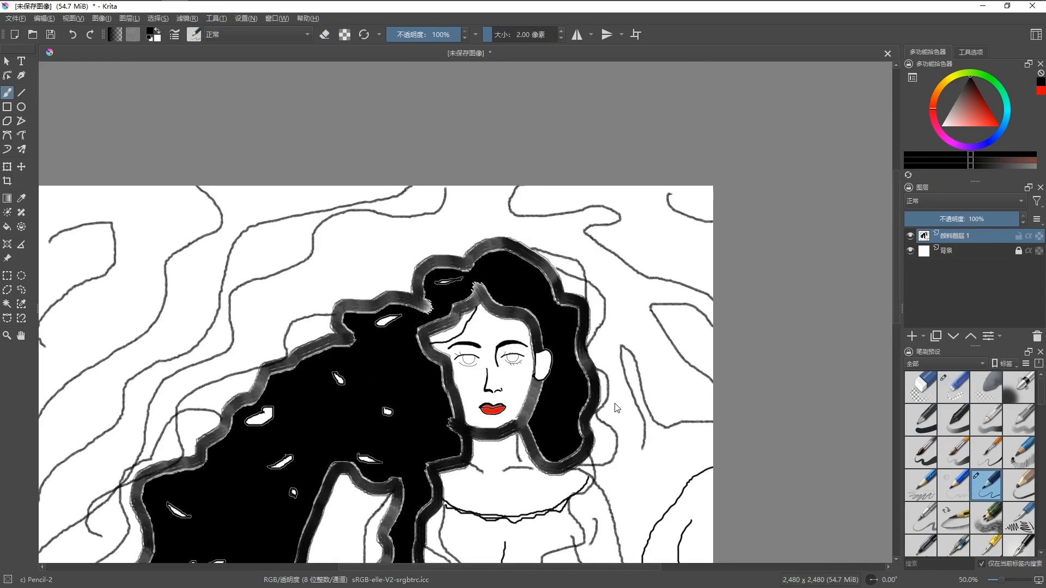
pyautogui.scroll(3, 528, 402)
pyautogui.scroll(-3, 523, 420)
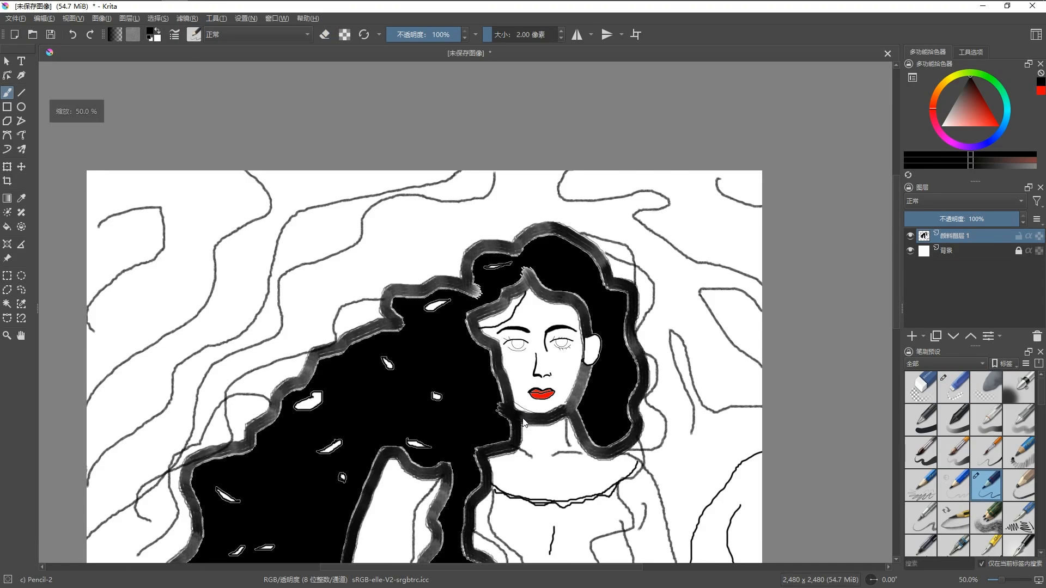
# Step: Fill the narrow area between the new jaw curve and the dark face outline with black
pyautogui.scroll(4, 508, 378)
pyautogui.rightClick(508, 378)
pyautogui.press('f')
pyautogui.click(274, 279)
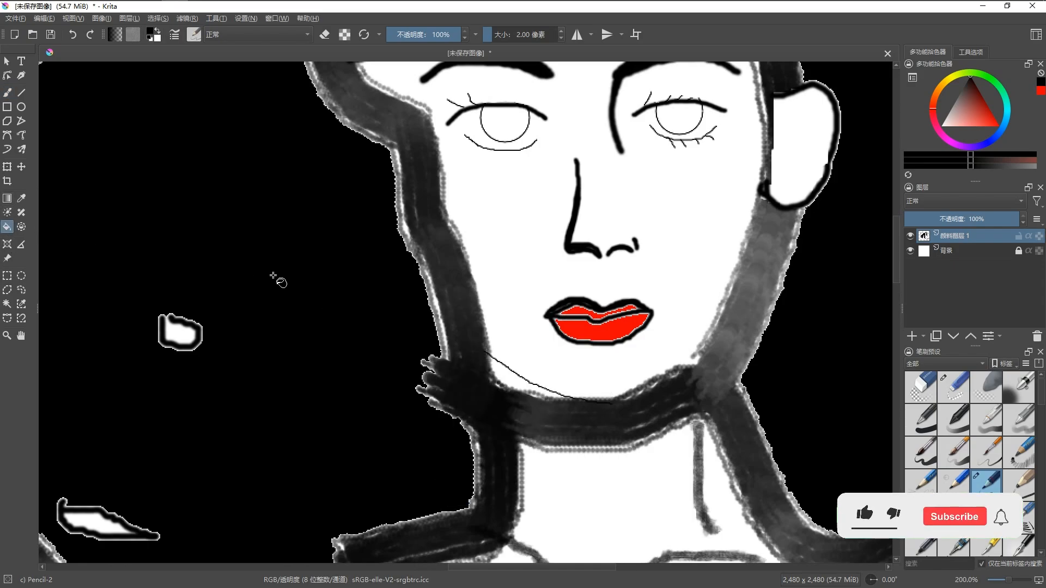
pyautogui.click(510, 380)
pyautogui.scroll(-5, 484, 394)
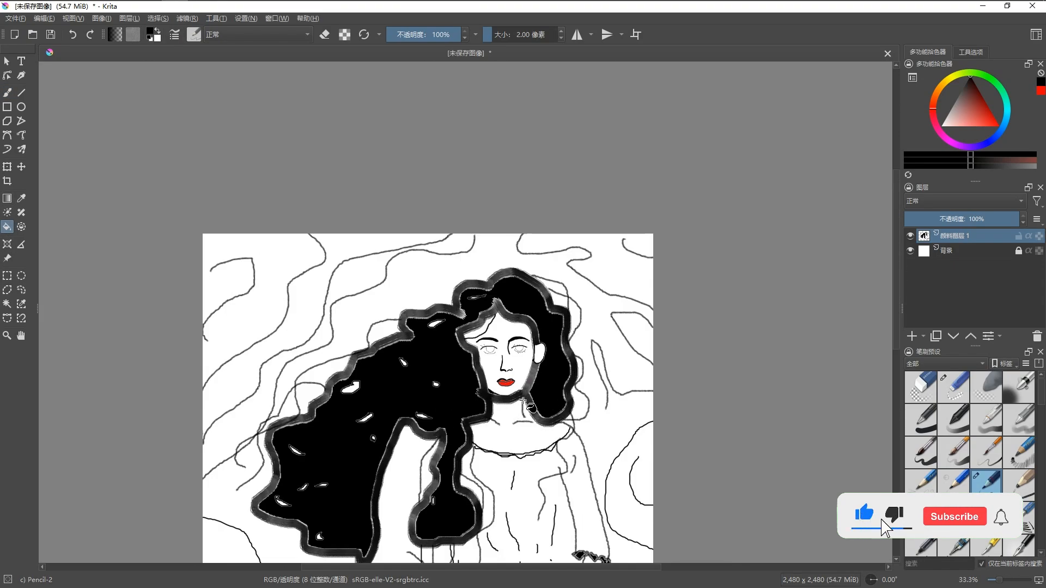
pyautogui.scroll(3, 499, 404)
pyautogui.scroll(-5, 506, 381)
# Step: Try to fill the area around the left iris with black and undo the fill
pyautogui.rightClick(553, 383)
pyautogui.click(626, 479)
pyautogui.scroll(5, 502, 362)
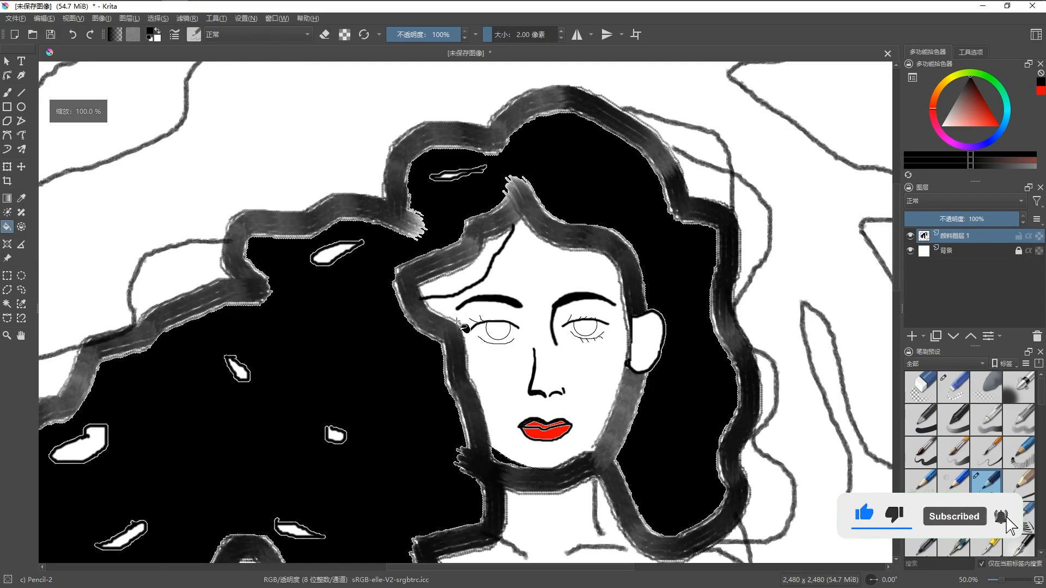
pyautogui.scroll(1, 458, 322)
pyautogui.click(493, 353)
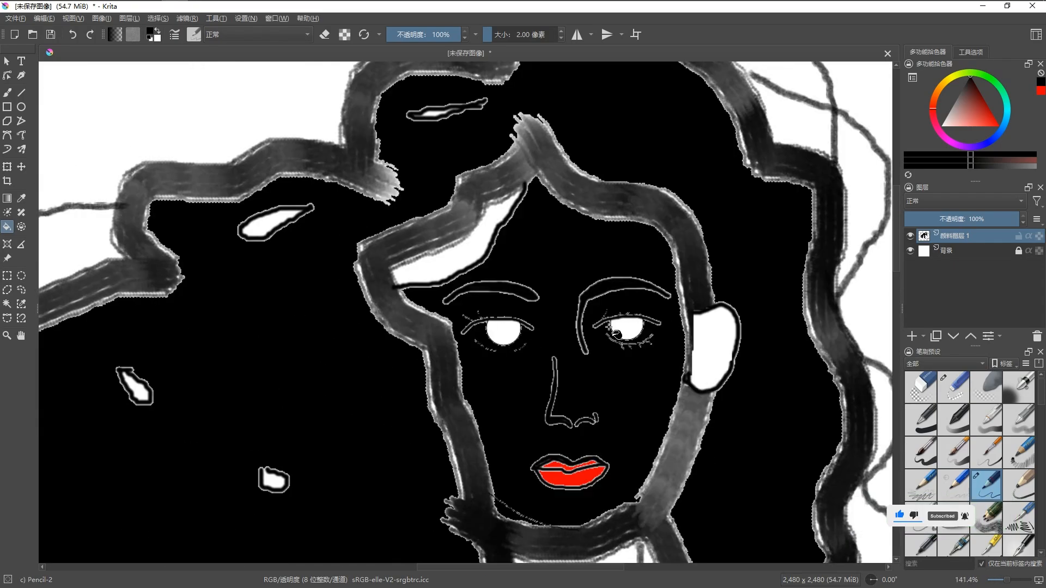
pyautogui.scroll(-6, 609, 326)
pyautogui.hotkey('ctrl', 'z')
# Step: Return to the freehand brush and choose the Pencil 1 Sketch (mypaint) preset for working on the left eye
pyautogui.click(7, 93)
pyautogui.scroll(4, 587, 307)
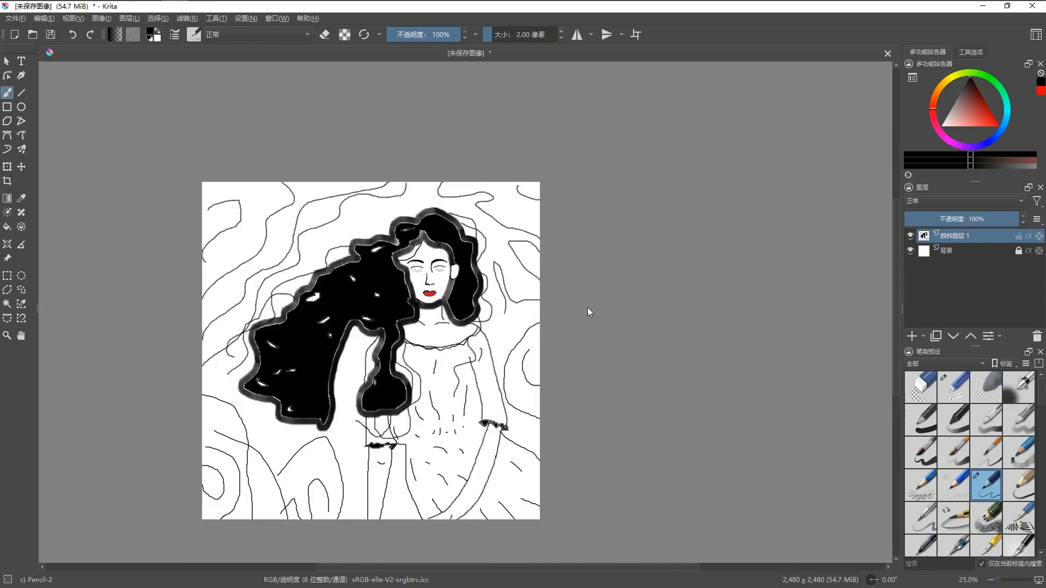
pyautogui.scroll(-4, 587, 308)
pyautogui.scroll(6, 448, 267)
pyautogui.click(1016, 452)
pyautogui.scroll(-6, 554, 283)
pyautogui.scroll(6, 608, 303)
pyautogui.scroll(2, 608, 301)
pyautogui.scroll(2, 678, 331)
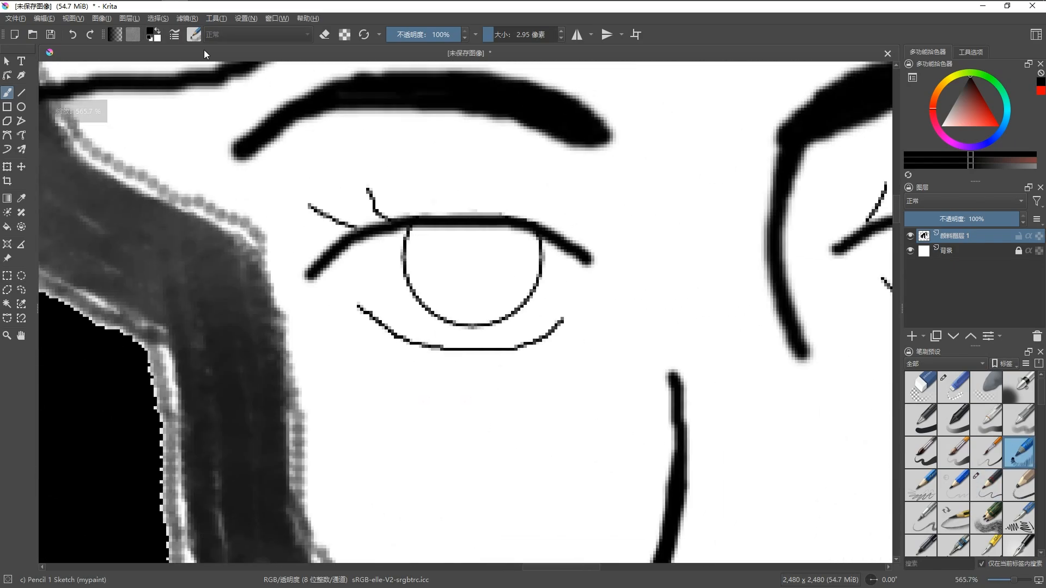
# Step: Choose the Pencil-2 preset at 2 px and draw short lashes across the left eye's lower lid
pyautogui.rightClick(483, 231)
pyautogui.click(462, 330)
pyautogui.moveTo(425, 325); pyautogui.dragTo(418, 363)
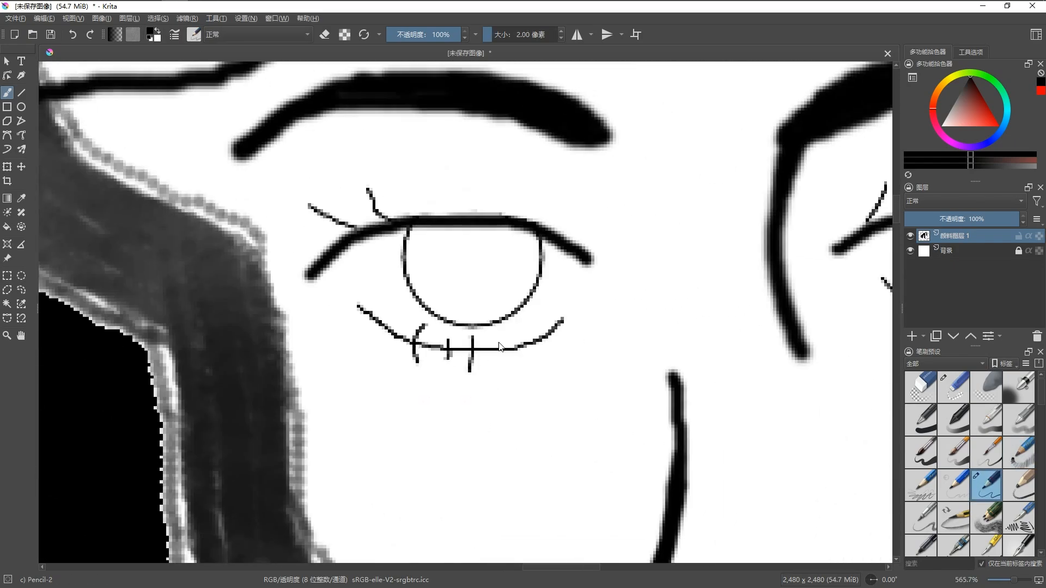
pyautogui.moveTo(513, 334); pyautogui.dragTo(512, 360)
pyautogui.moveTo(561, 325); pyautogui.dragTo(551, 341)
pyautogui.scroll(-8, 463, 403)
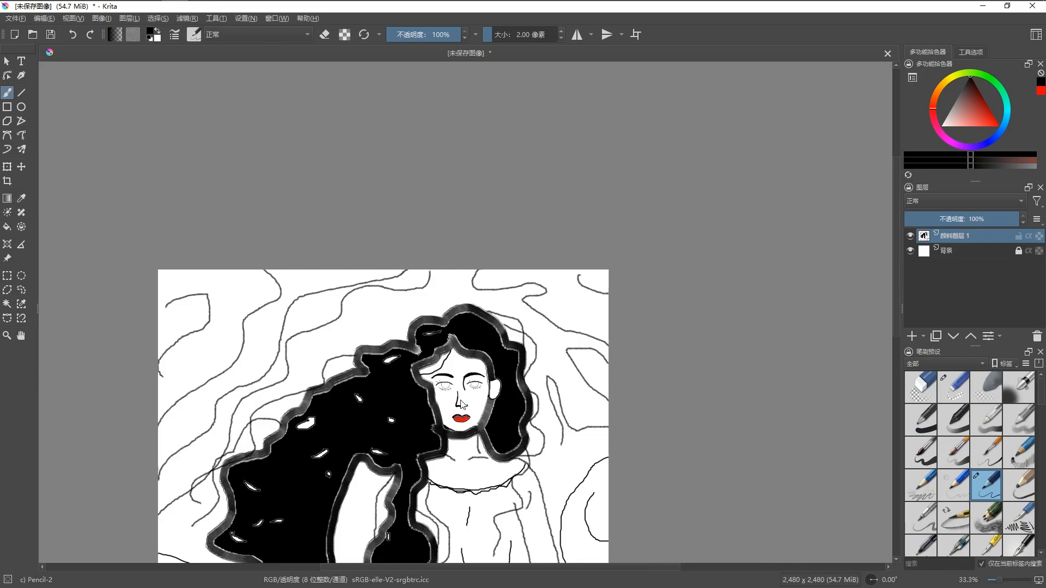
# Step: Draw a row of thin lashes above the left eye's upper lid
pyautogui.scroll(3, 469, 395)
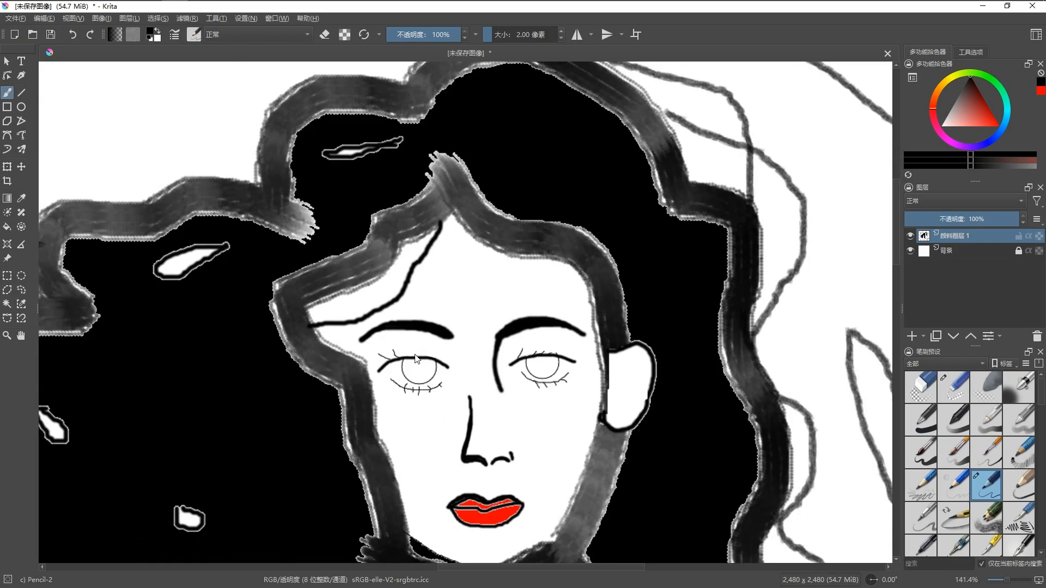
pyautogui.scroll(2, 422, 370)
pyautogui.moveTo(400, 345); pyautogui.dragTo(414, 358)
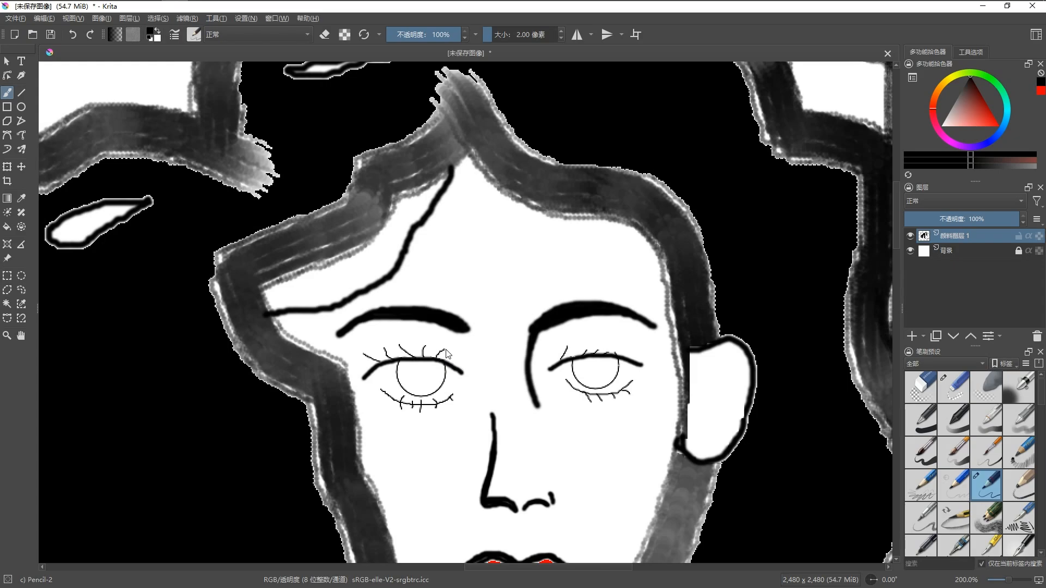
pyautogui.scroll(-2, 466, 362)
# Step: Draw longer lashes rising from the right eye's upper lid
pyautogui.scroll(4, 468, 362)
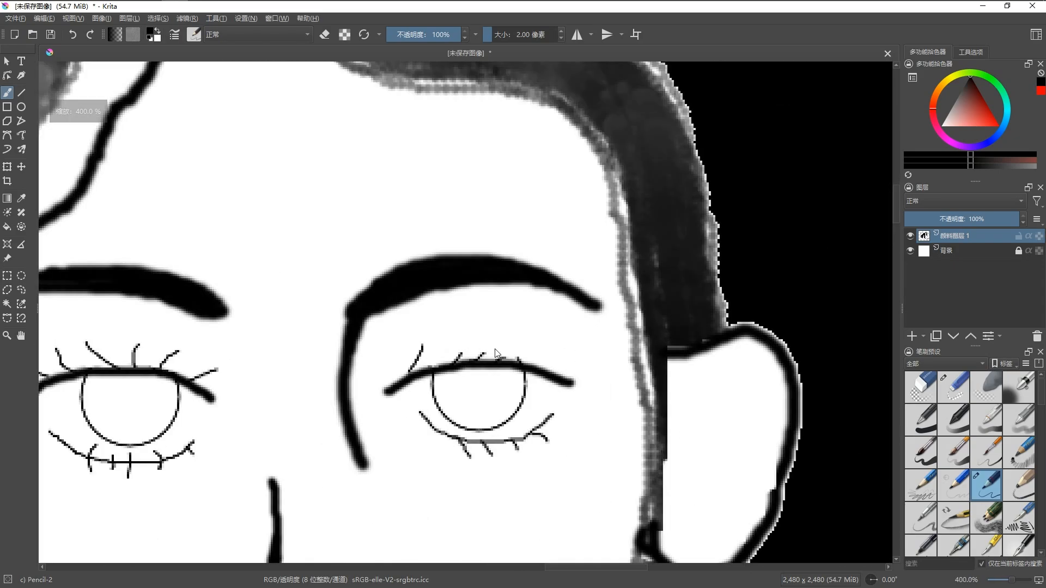
pyautogui.moveTo(497, 362); pyautogui.dragTo(522, 340)
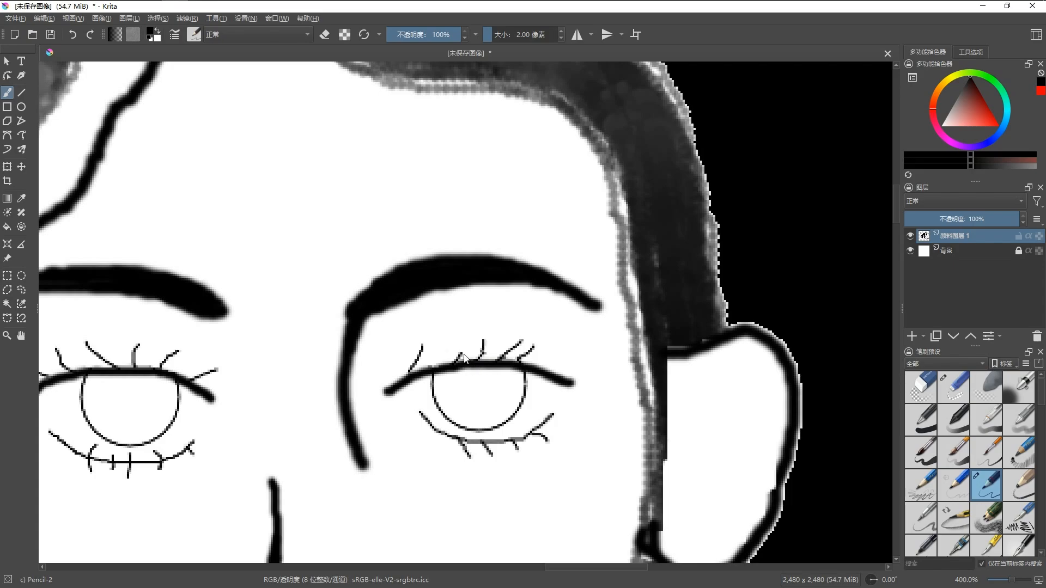
pyautogui.scroll(-6, 492, 373)
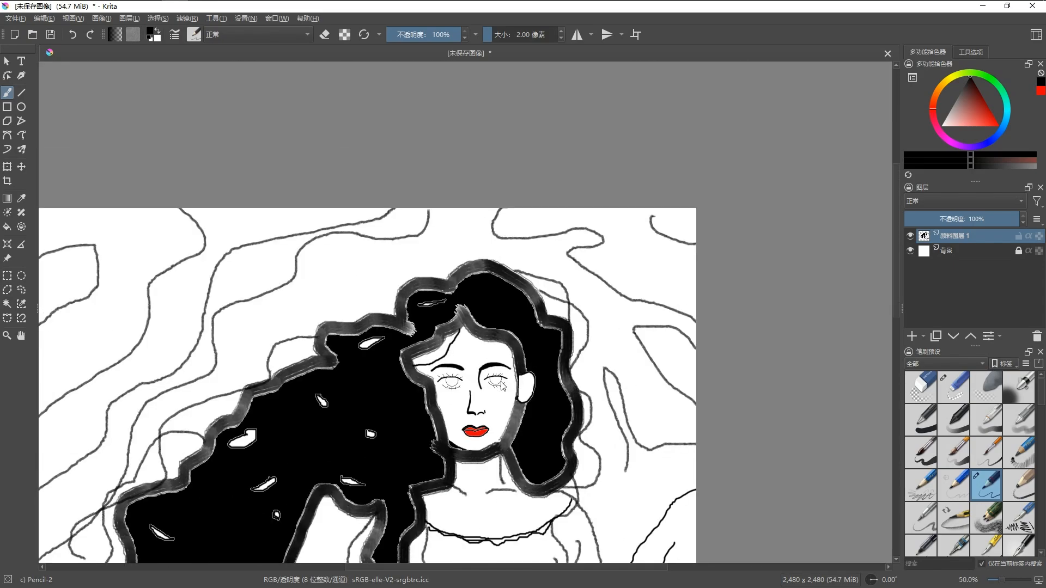
# Step: Erase stray marks around the right eye's upper lashes and return to the Pencil-2 preset
pyautogui.scroll(4, 516, 373)
pyautogui.rightClick(513, 369)
pyautogui.click(555, 310)
pyautogui.scroll(3, 507, 356)
pyautogui.moveTo(507, 343)
pyautogui.mouseDown()
pyautogui.moveTo(461, 357)
pyautogui.moveTo(516, 333)
pyautogui.mouseUp()
pyautogui.rightClick(462, 359)
pyautogui.click(550, 423)
pyautogui.scroll(-7, 494, 365)
pyautogui.scroll(5, 499, 393)
# Step: Erase the remaining flaws at the right eye and redraw its upper lashes toward the inner corner with the Pencil-2 preset
pyautogui.rightClick(498, 393)
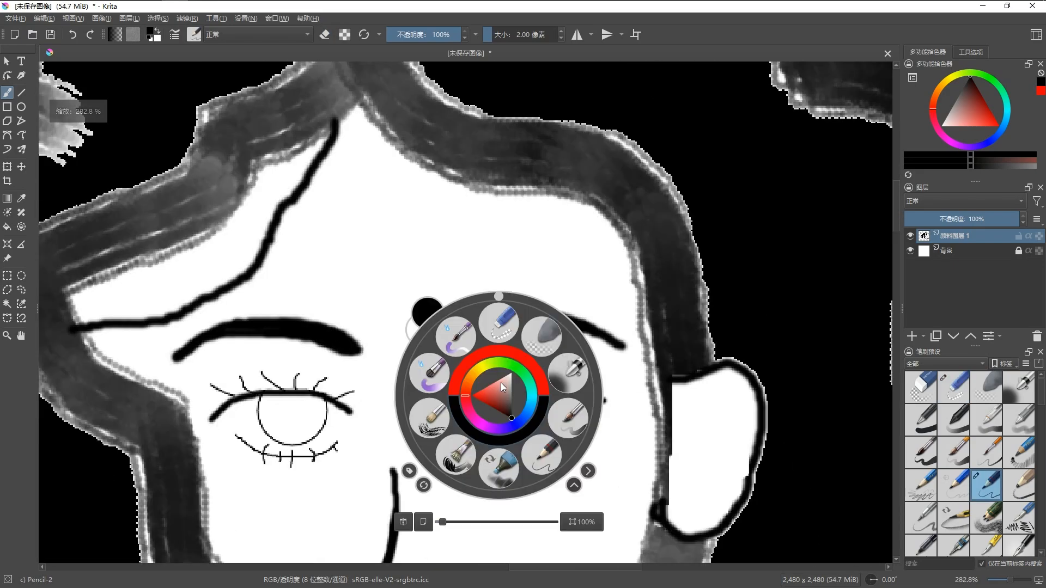
pyautogui.click(499, 324)
pyautogui.rightClick(517, 410)
pyautogui.click(579, 454)
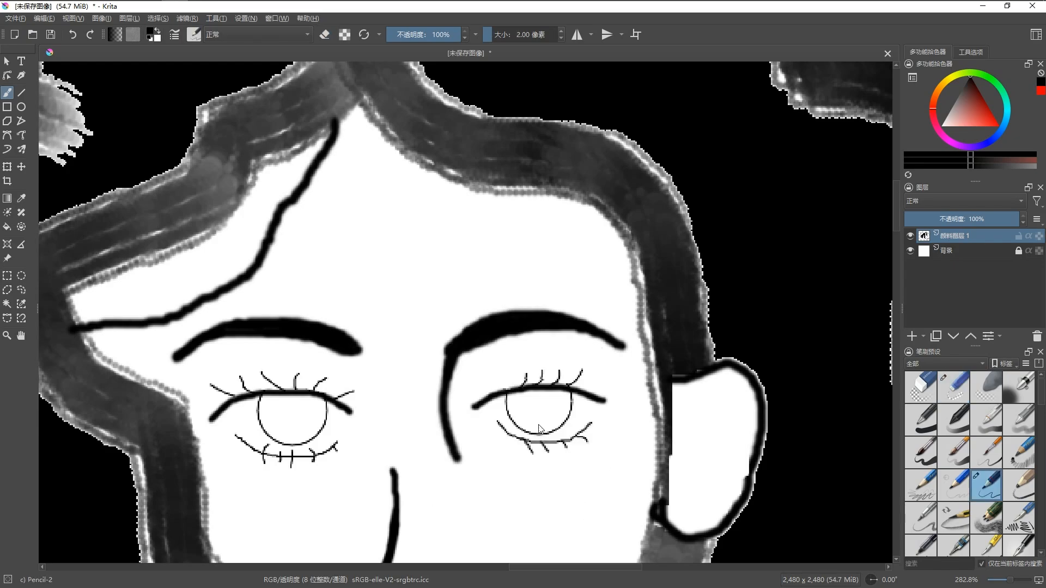
pyautogui.scroll(-6, 494, 396)
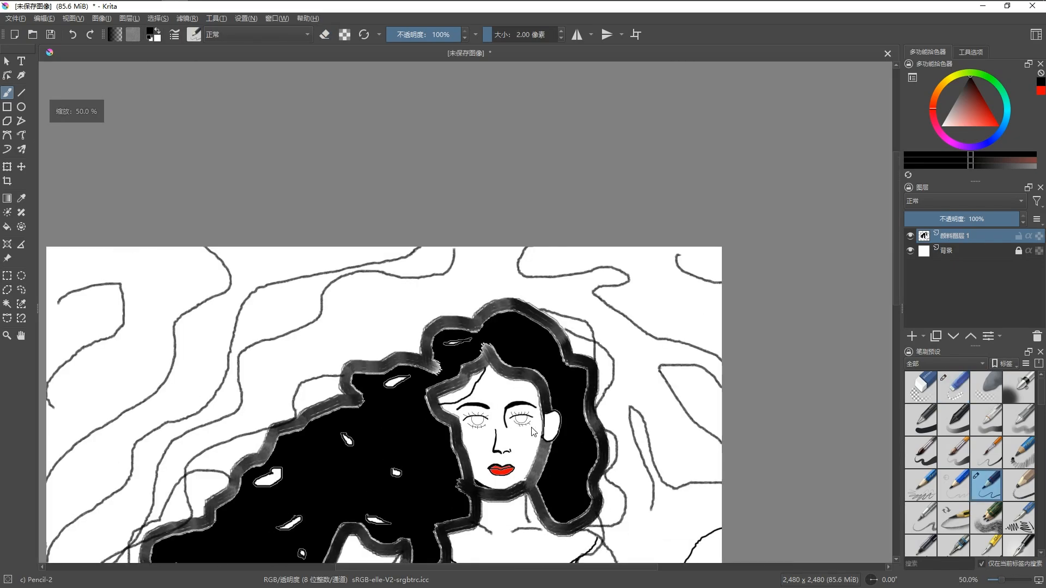
pyautogui.scroll(5, 532, 403)
pyautogui.scroll(-5, 532, 403)
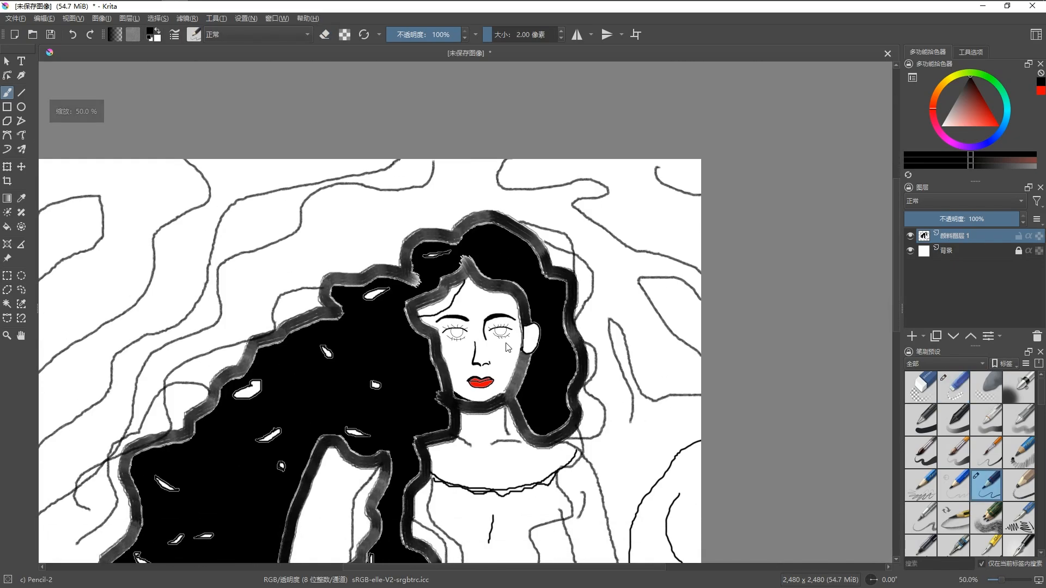
# Step: Draw three small highlight loops inside the iris of each eye
pyautogui.scroll(8, 456, 387)
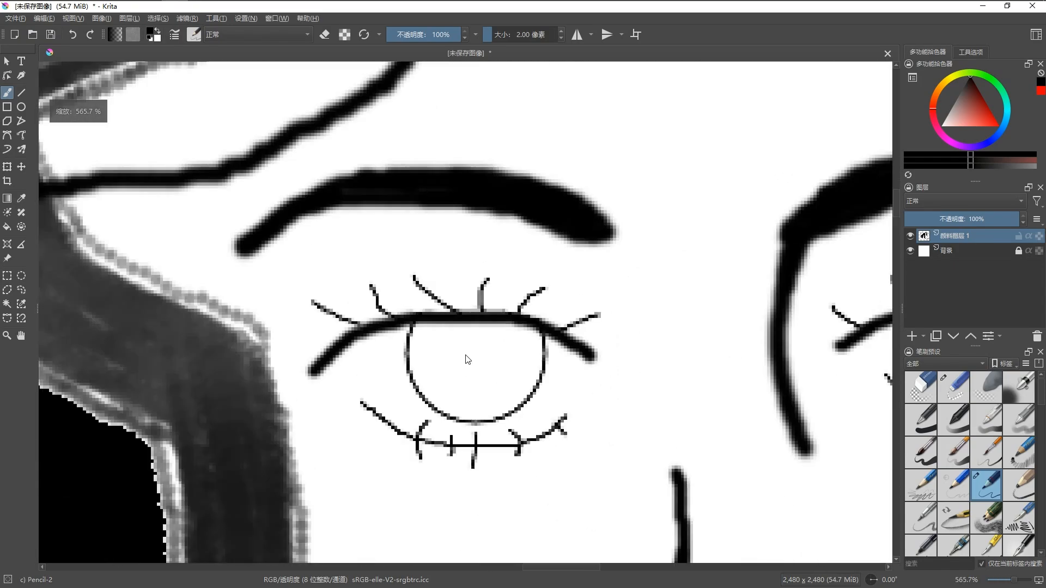
pyautogui.moveTo(455, 350); pyautogui.dragTo(467, 364)
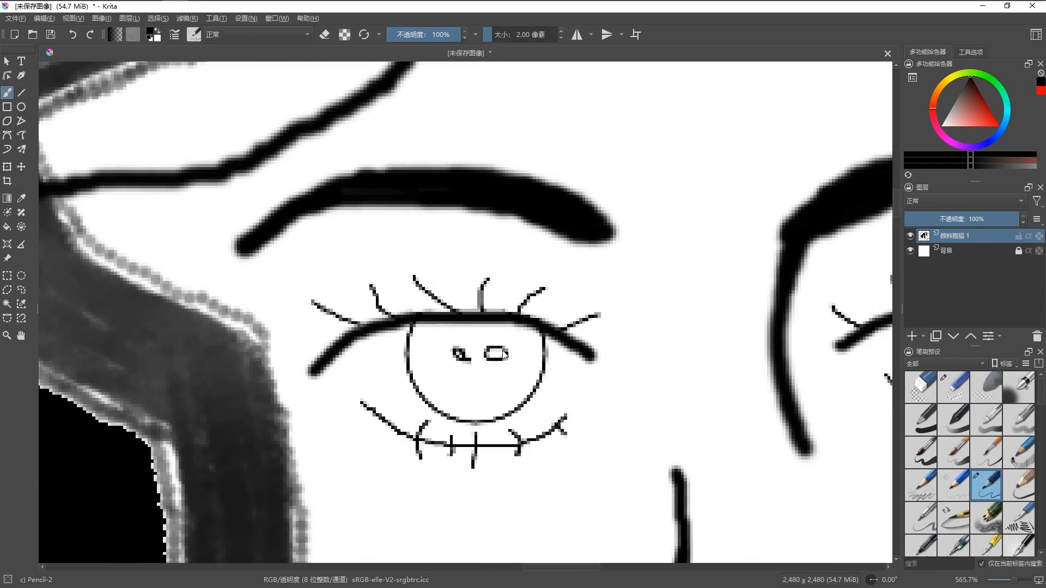
pyautogui.moveTo(480, 399); pyautogui.dragTo(472, 401)
pyautogui.moveTo(482, 397); pyautogui.dragTo(483, 393)
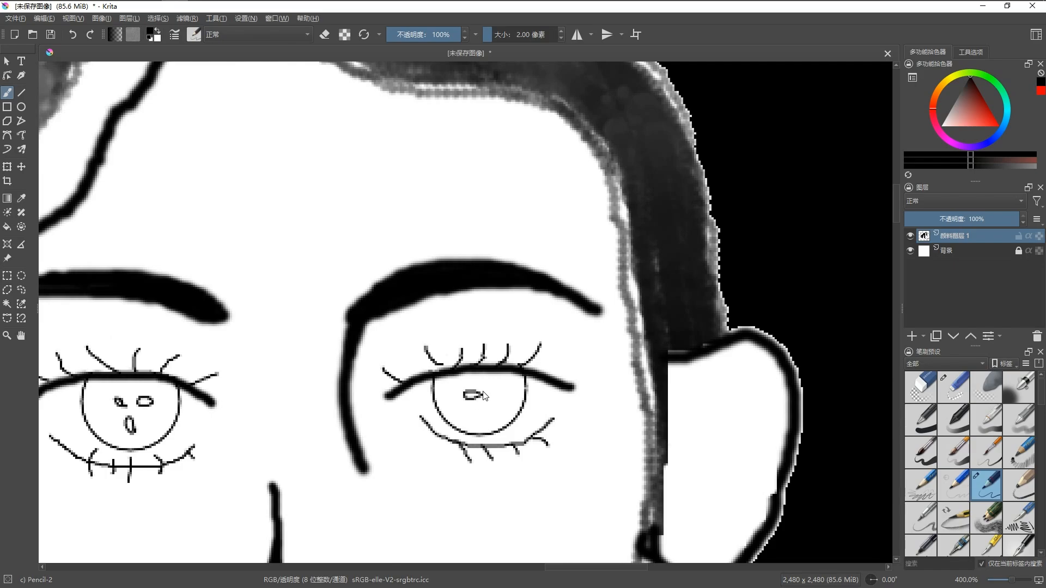
pyautogui.scroll(-3, 632, 382)
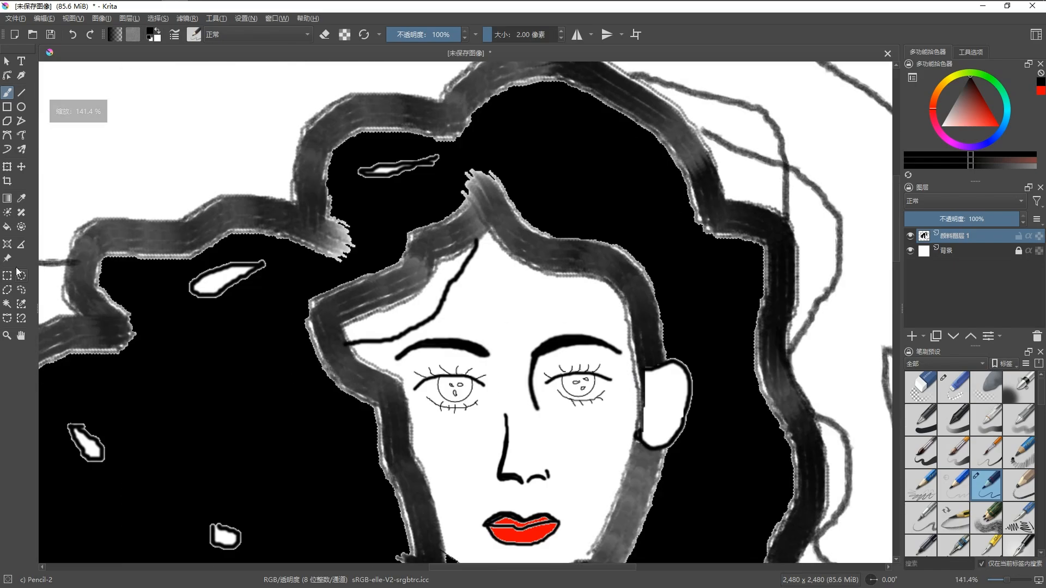
# Step: Fill both irises with black, leaving the small highlight loops white
pyautogui.click(7, 226)
pyautogui.scroll(2, 446, 384)
pyautogui.click(451, 390)
pyautogui.click(699, 389)
pyautogui.scroll(-7, 506, 414)
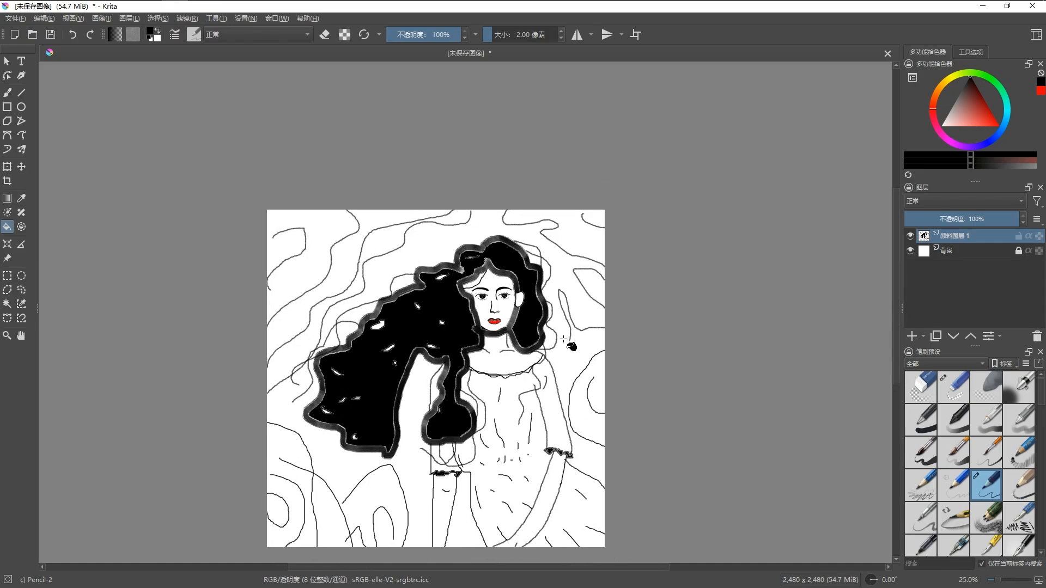
# Step: Draw a short vertical philtrum line between the nose and the red lips with the freehand brush
pyautogui.scroll(1, 553, 346)
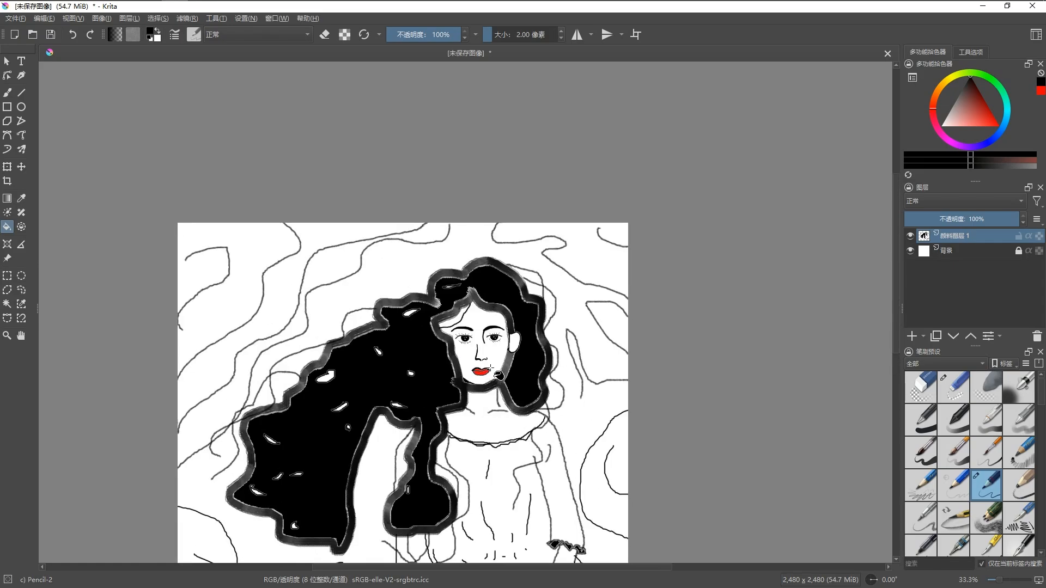
pyautogui.scroll(3, 515, 383)
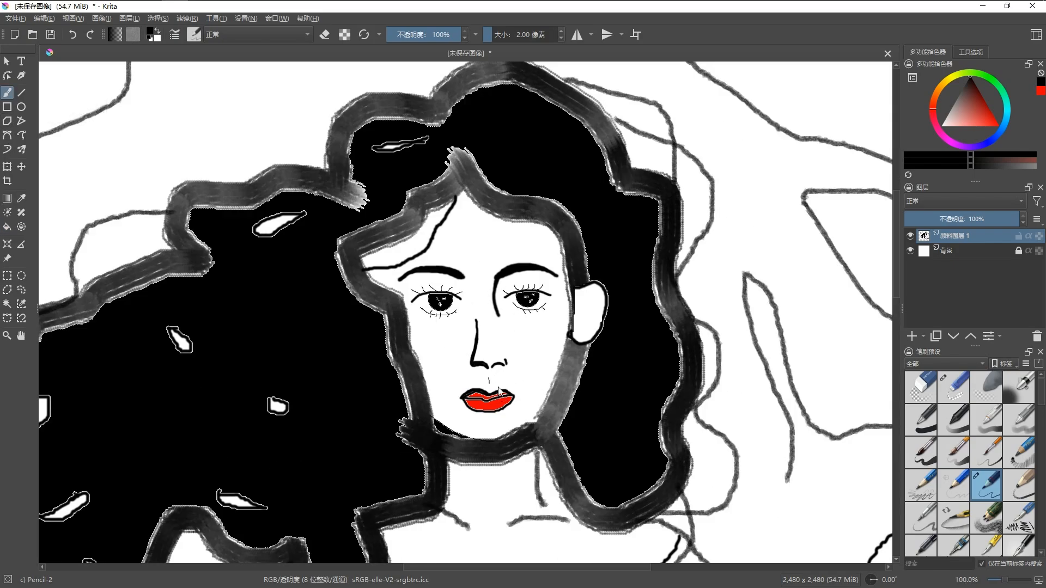
pyautogui.scroll(-4, 499, 390)
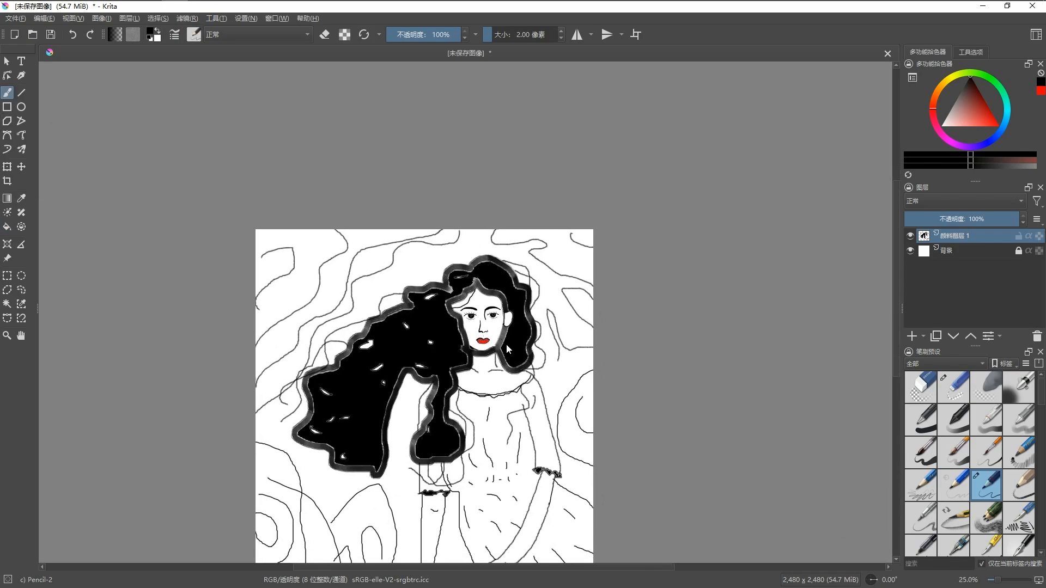
pyautogui.scroll(2, 491, 324)
pyautogui.moveTo(495, 330); pyautogui.dragTo(502, 379)
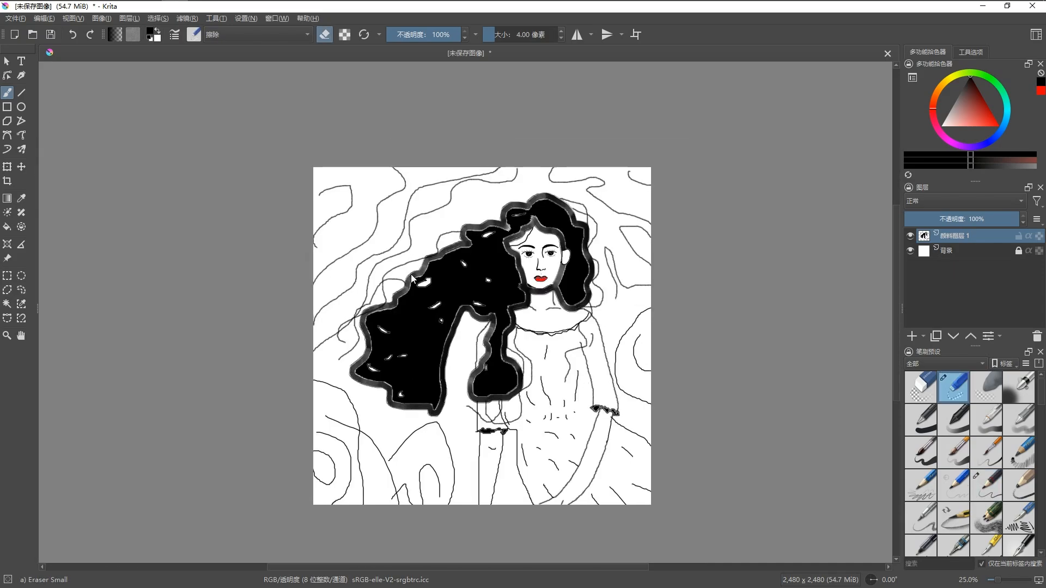
# Step: Choose the Marker Details preset at 20 px and draw a wavy strand line inside the gap beside the lower hair
pyautogui.click(193, 34)
pyautogui.click(506, 269)
pyautogui.scroll(3, 554, 277)
pyautogui.moveTo(428, 227)
pyautogui.mouseDown()
pyautogui.moveTo(555, 278)
pyautogui.moveTo(248, 195)
pyautogui.mouseUp()
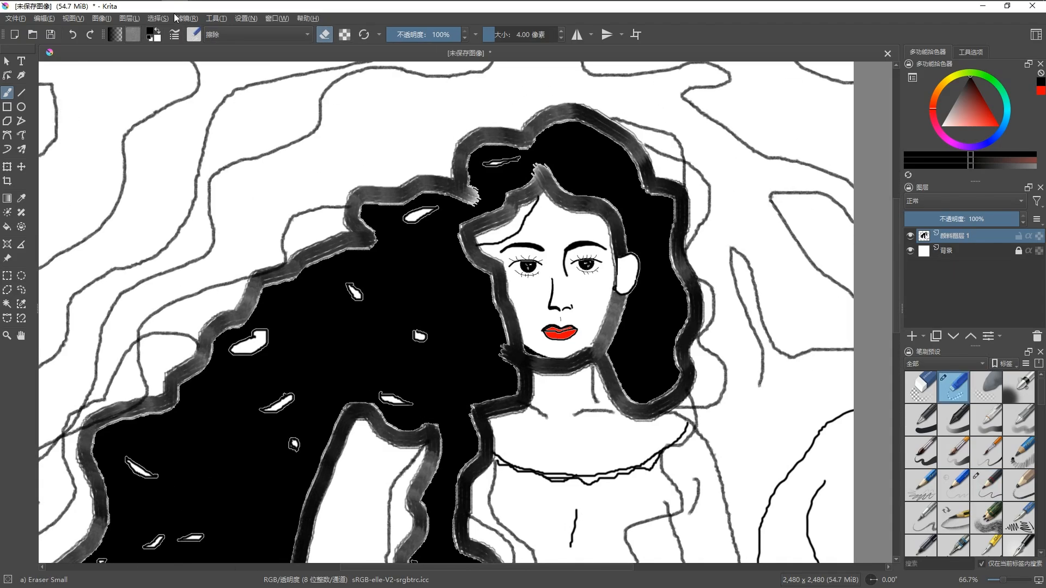
pyautogui.click(193, 33)
pyautogui.click(316, 223)
pyautogui.moveTo(384, 481)
pyautogui.mouseDown()
pyautogui.moveTo(391, 209)
pyautogui.moveTo(398, 243)
pyautogui.moveTo(320, 368)
pyautogui.mouseUp()
pyautogui.scroll(-5, 375, 364)
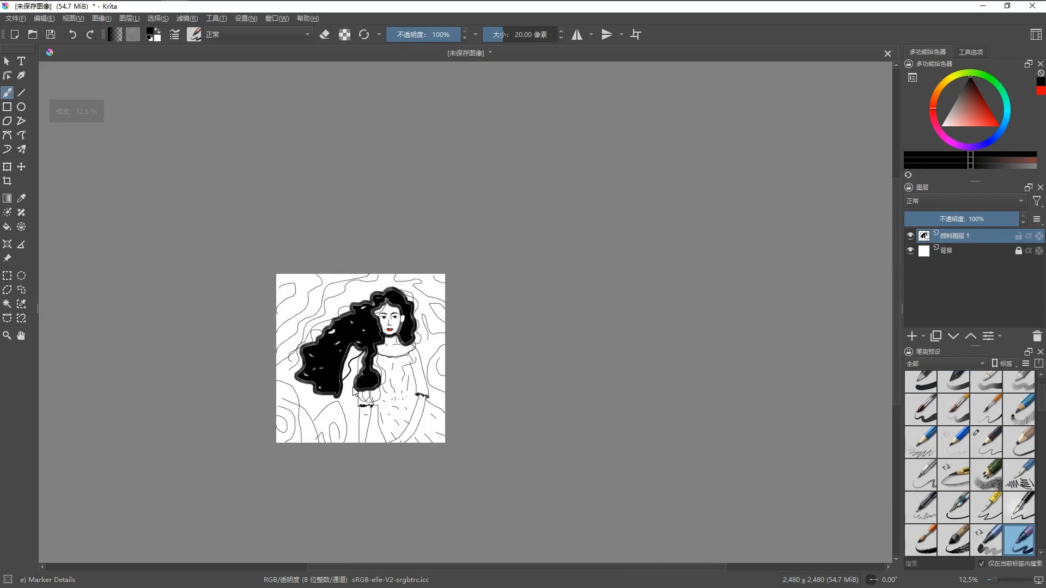
# Step: Fill the strip between the hair's inner edge and the wavy strand line with black
pyautogui.scroll(3, 375, 363)
pyautogui.rightClick(357, 333)
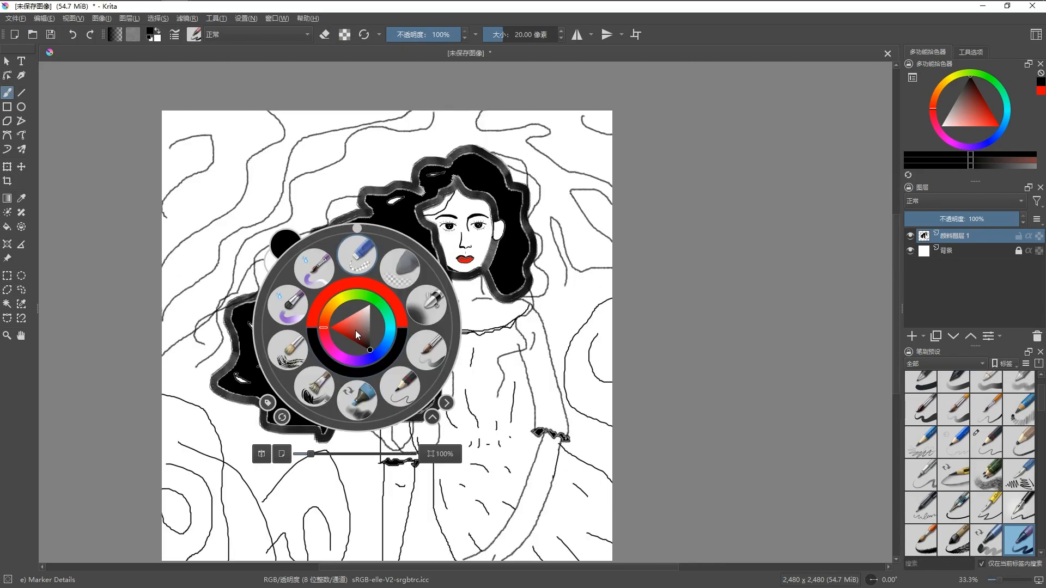
pyautogui.click(7, 227)
pyautogui.scroll(-3, 359, 428)
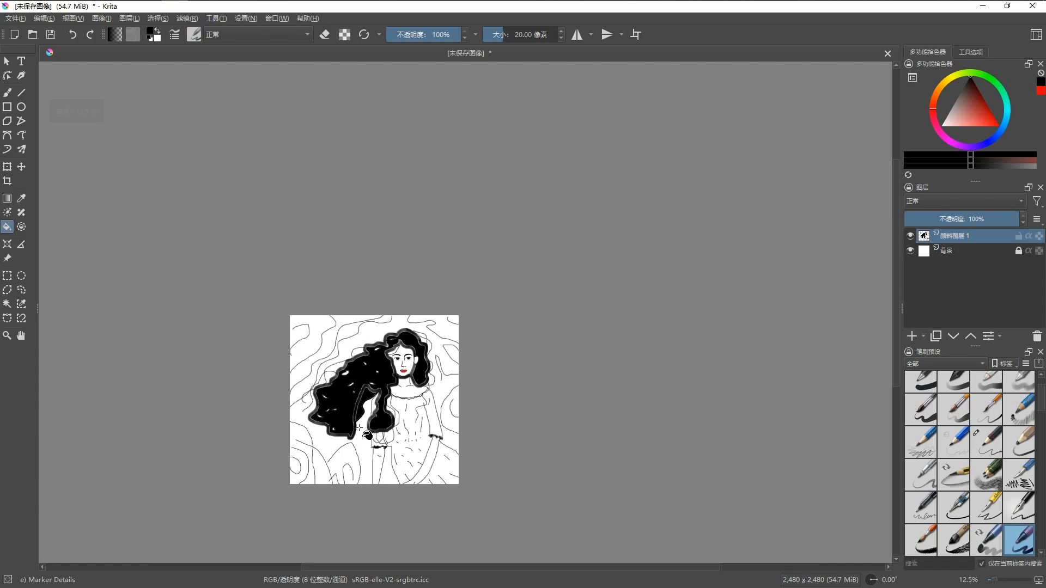
# Step: Close the lower end of the gap with a curved marker line and fill the enclosed area with black
pyautogui.scroll(3, 359, 428)
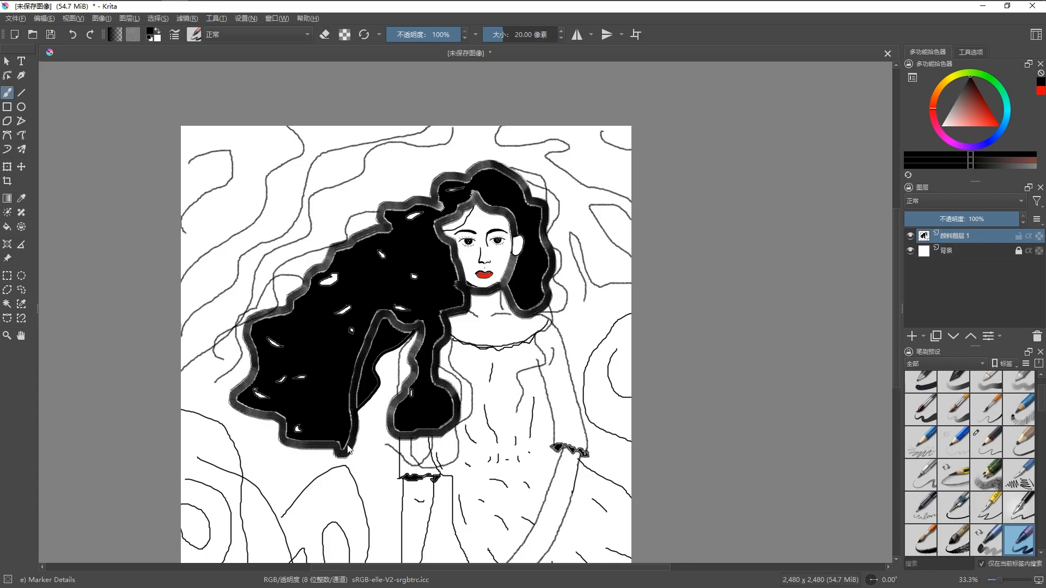
pyautogui.click(7, 226)
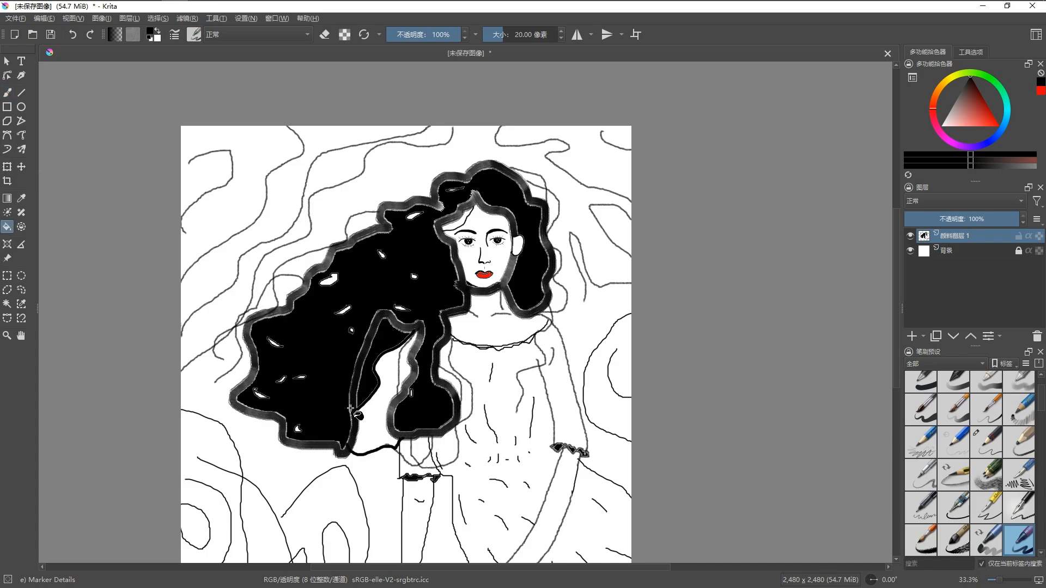
pyautogui.scroll(-3, 360, 431)
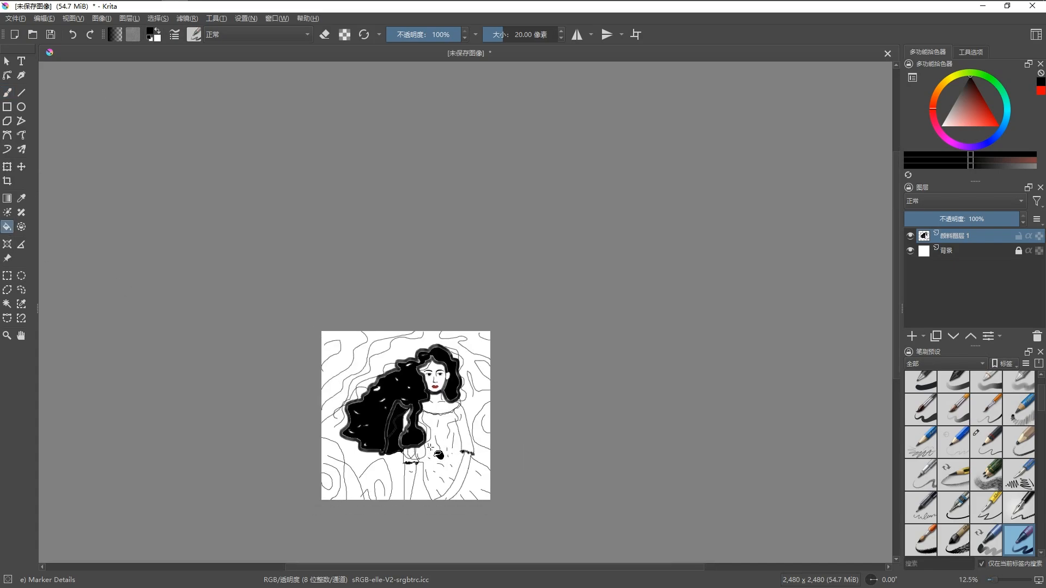
pyautogui.scroll(3, 408, 404)
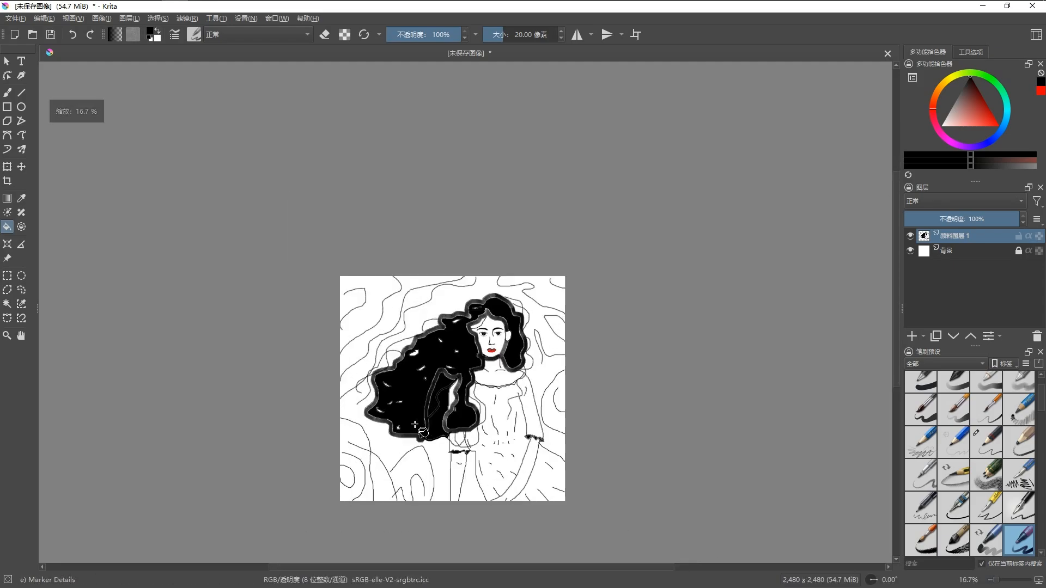
# Step: Clear the black fill from the main hair using the Fill tool with the Eraser Small preset
pyautogui.scroll(-3, 319, 432)
pyautogui.moveTo(422, 432); pyautogui.dragTo(477, 414)
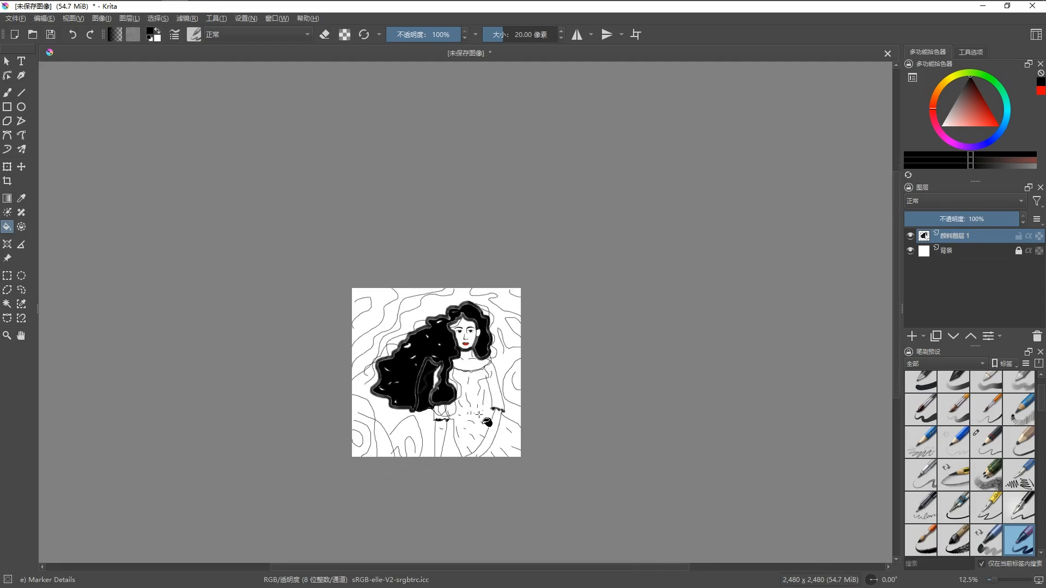
pyautogui.scroll(5, 424, 400)
pyautogui.rightClick(440, 269)
pyautogui.click(437, 200)
pyautogui.click(482, 191)
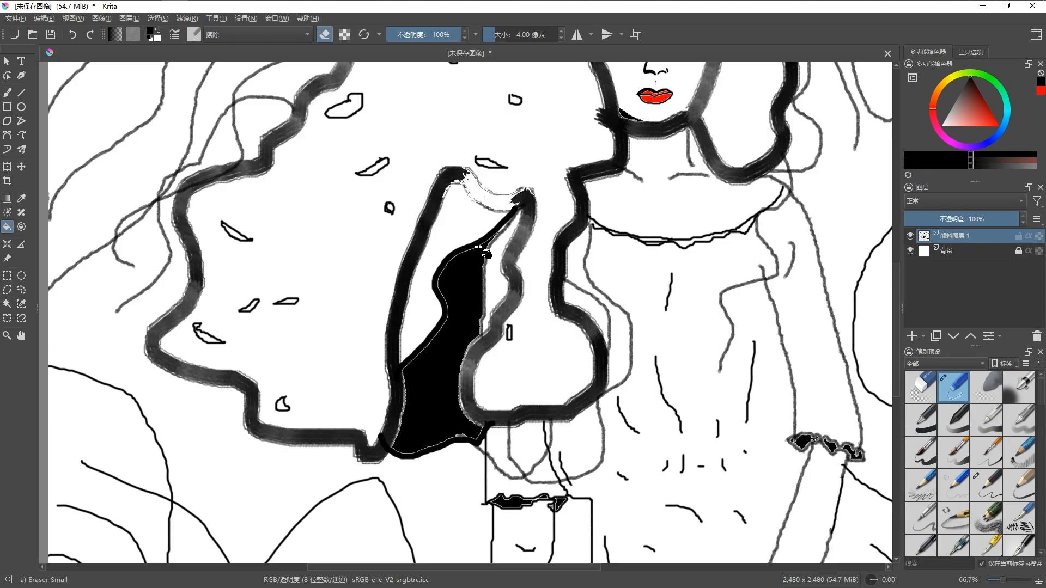
# Step: Clear the black area in the gap and remove the hair's inner outline beside it
pyautogui.scroll(-5, 466, 311)
pyautogui.moveTo(467, 311); pyautogui.dragTo(470, 329)
pyautogui.scroll(2, 472, 315)
pyautogui.scroll(1, 473, 321)
pyautogui.click(410, 419)
# Step: Sketch a slim elongated highlight outline in the lower hair with the Pencil-2 preset at 2 px
pyautogui.rightClick(419, 403)
pyautogui.click(475, 386)
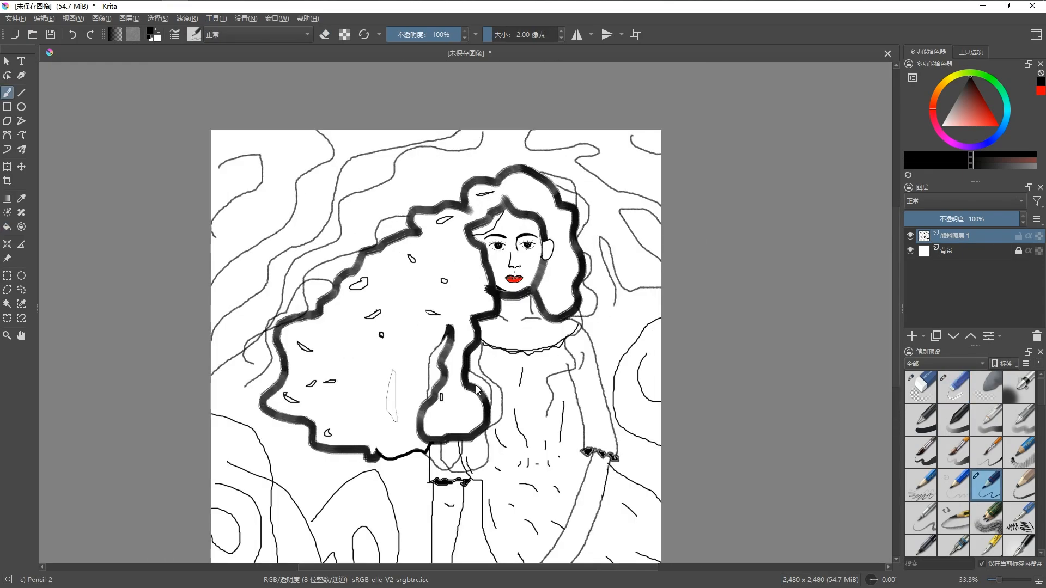
pyautogui.scroll(3, 427, 383)
pyautogui.scroll(-6, 387, 372)
pyautogui.scroll(1, 430, 396)
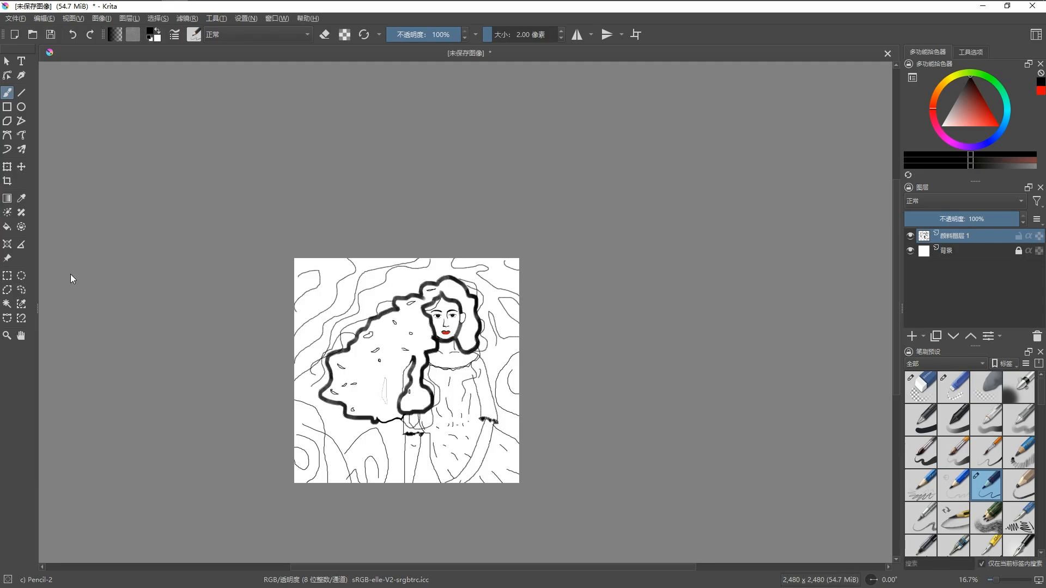
# Step: Try filling the hair with black around the slim highlight and again without it, undoing each fill
pyautogui.press('f')
pyautogui.click(421, 383)
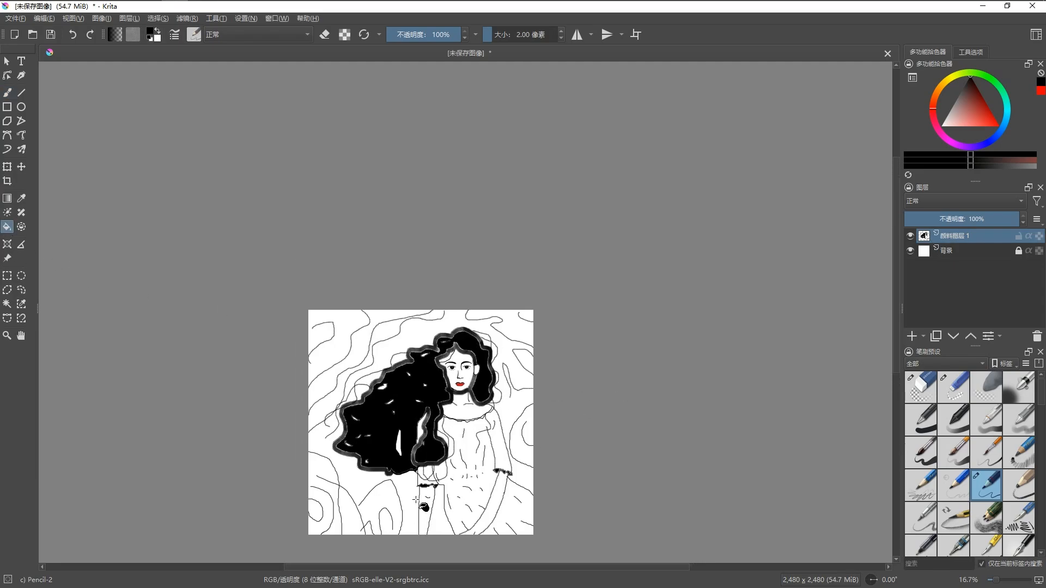
pyautogui.hotkey('ctrl', 'z')
pyautogui.rightClick(400, 448)
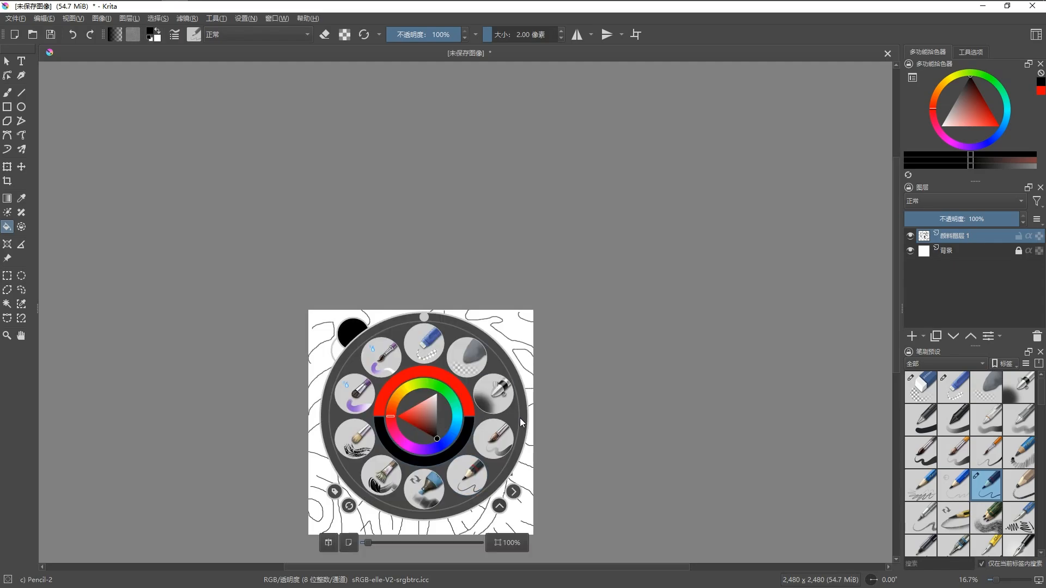
pyautogui.click(408, 434)
pyautogui.scroll(-1, 469, 478)
pyautogui.scroll(1, 469, 478)
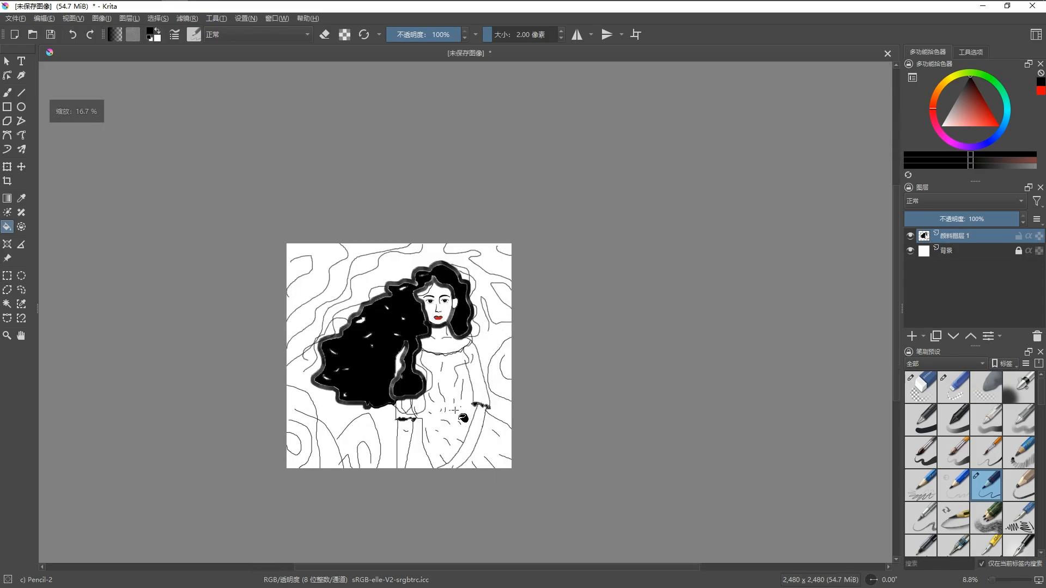
pyautogui.hotkey('ctrl', 'z')
# Step: Outline a curved highlight in the lower hair beside the gap with the Pencil-2 preset at 2 px
pyautogui.rightClick(289, 191)
pyautogui.click(345, 209)
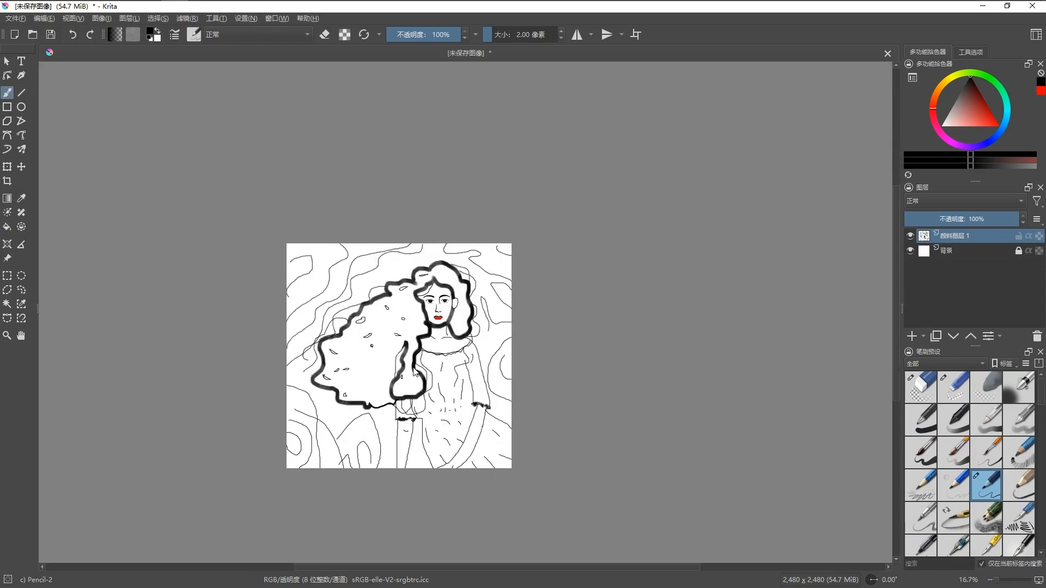
pyautogui.scroll(1, 414, 376)
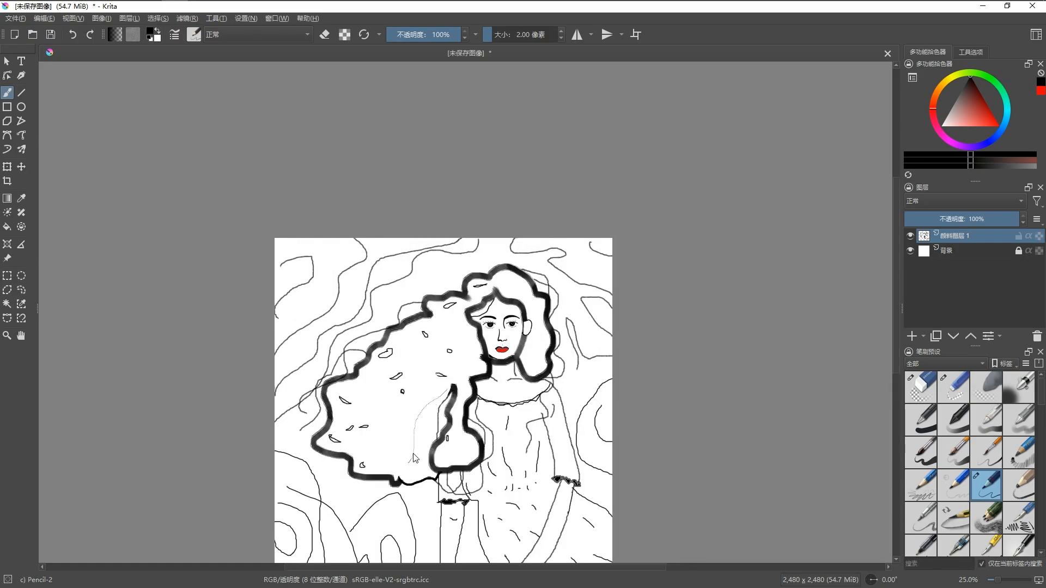
pyautogui.scroll(3, 427, 442)
pyautogui.scroll(-4, 197, 343)
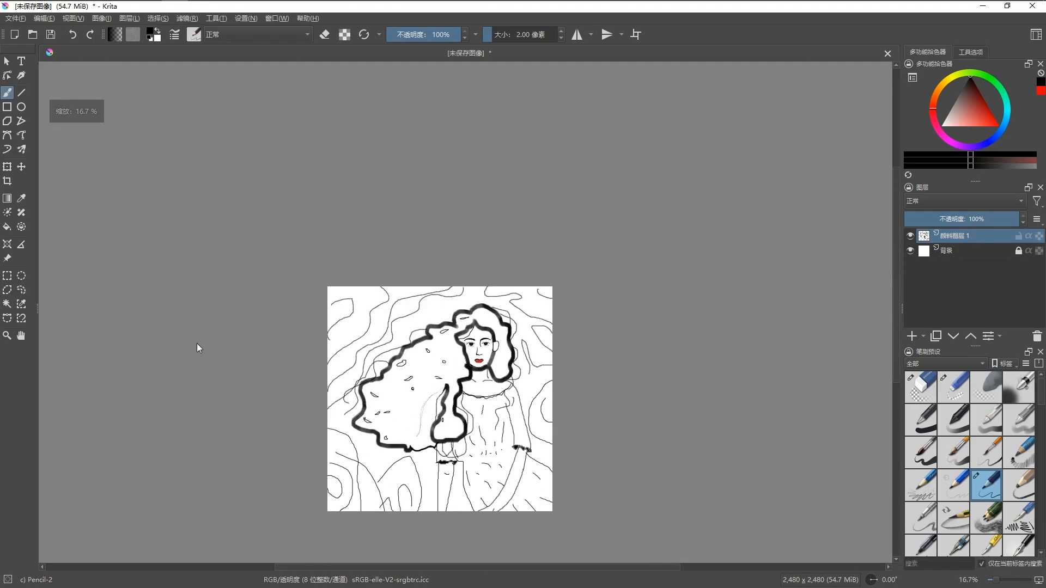
# Step: Fill the hair with black around the curved highlight outline
pyautogui.press('f')
pyautogui.click(410, 408)
pyautogui.scroll(-1, 474, 427)
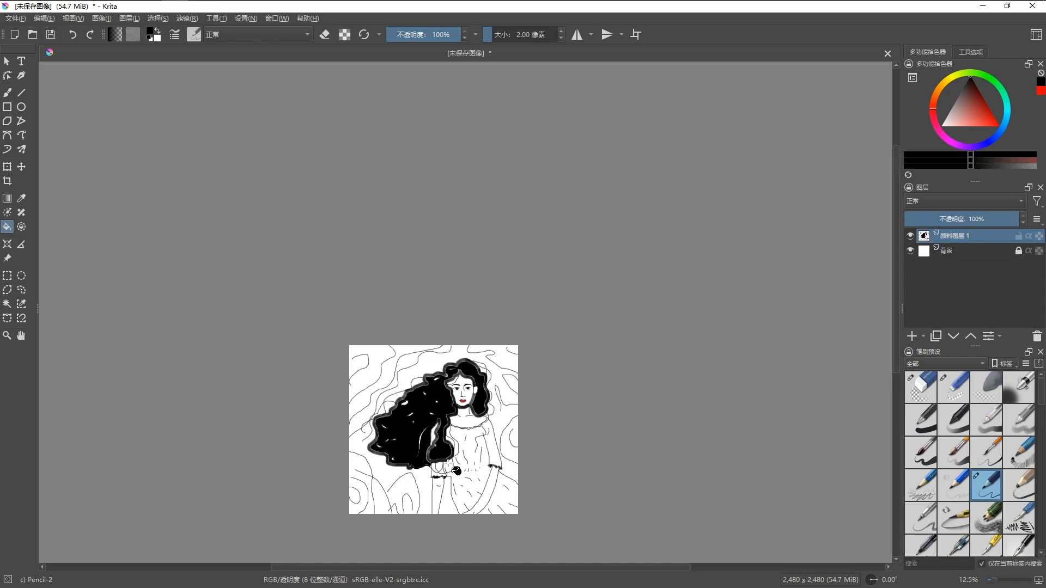
# Step: Add a bold curved white highlight in the lower hair and a small wavy one in the hair's left part
pyautogui.scroll(2, 444, 472)
pyautogui.scroll(-3, 444, 473)
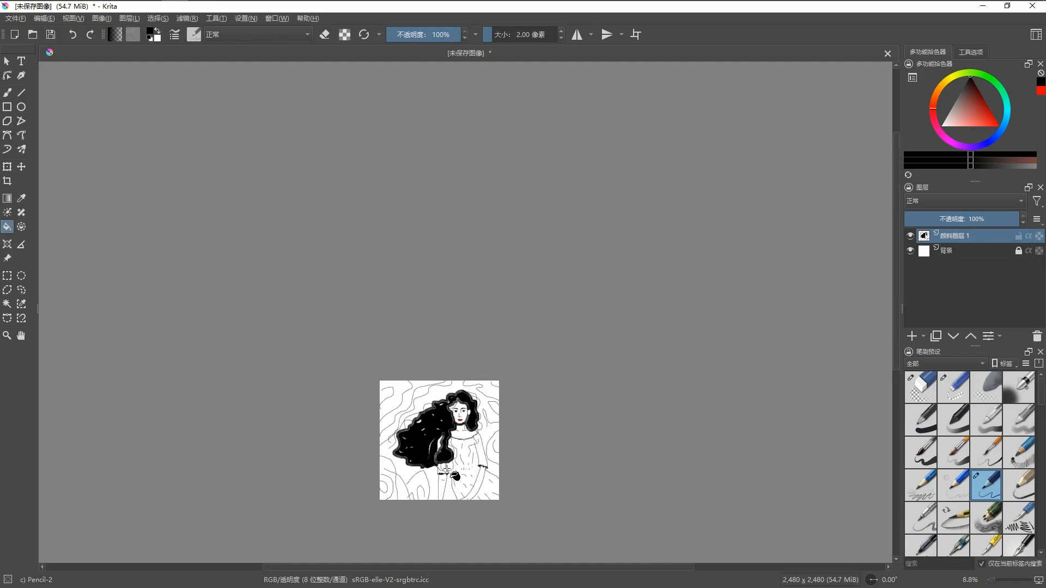
pyautogui.scroll(5, 436, 436)
pyautogui.scroll(-2, 496, 413)
pyautogui.scroll(-1, 661, 332)
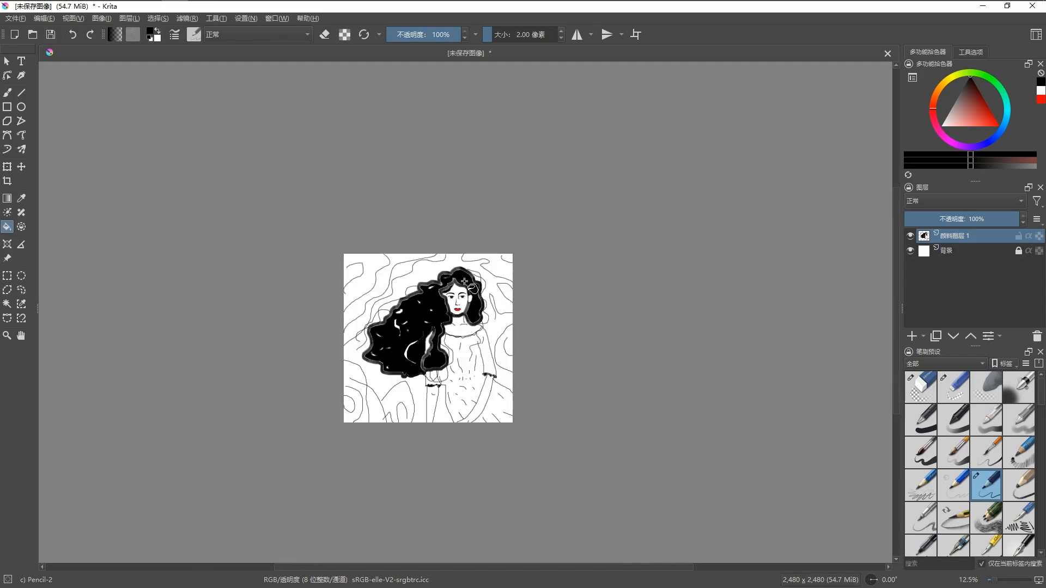
# Step: Switch to the Eraser Small preset for cleaning up the area around the woman's chin and neck
pyautogui.scroll(1, 588, 325)
pyautogui.moveTo(589, 325); pyautogui.dragTo(603, 273)
pyautogui.rightClick(670, 300)
pyautogui.click(712, 359)
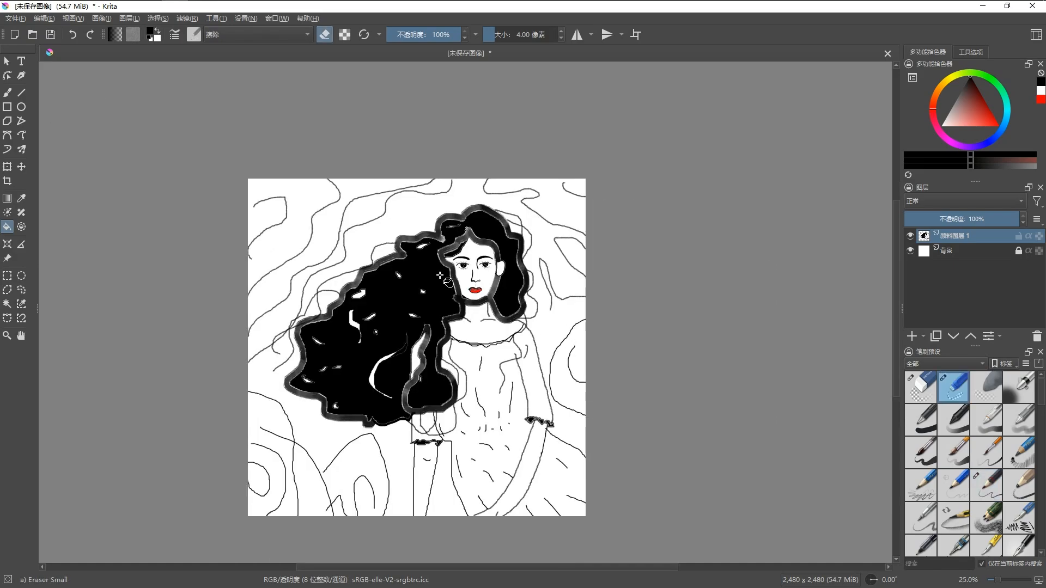
pyautogui.scroll(3, 505, 296)
pyautogui.click(435, 316)
pyautogui.click(461, 311)
pyautogui.hotkey('ctrl', 'z')
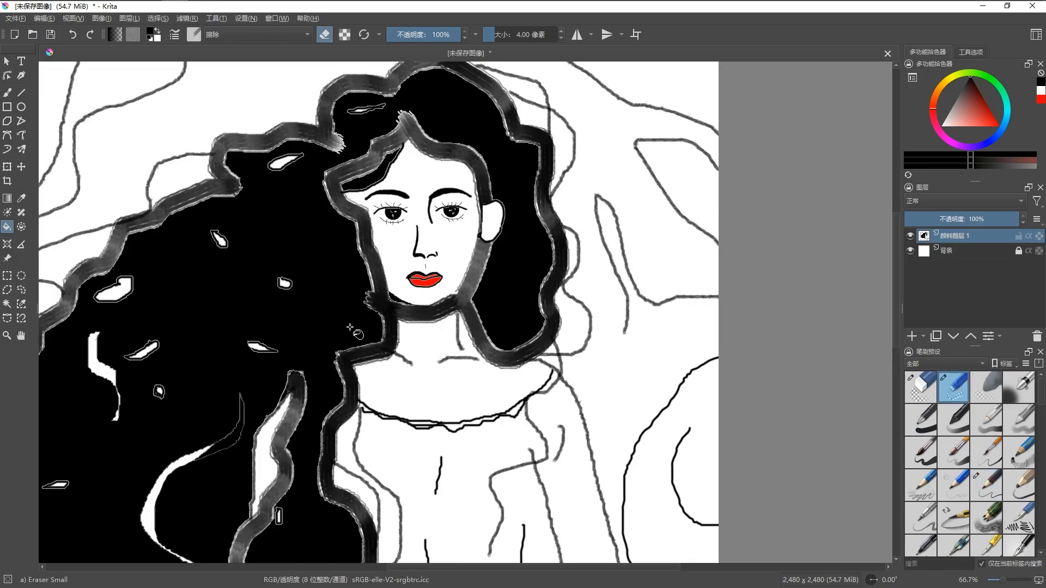
pyautogui.hotkey('ctrl', 'z')
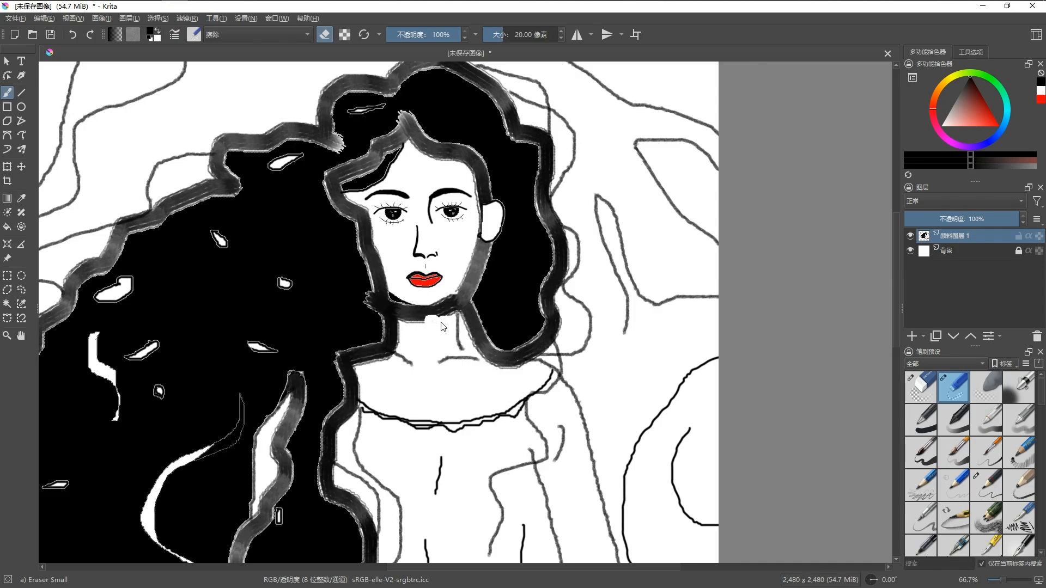
# Step: Erase the middle and right part of the grey band beneath the chin with Eraser Small at 20 px
pyautogui.scroll(-3, 442, 321)
pyautogui.scroll(2, 444, 354)
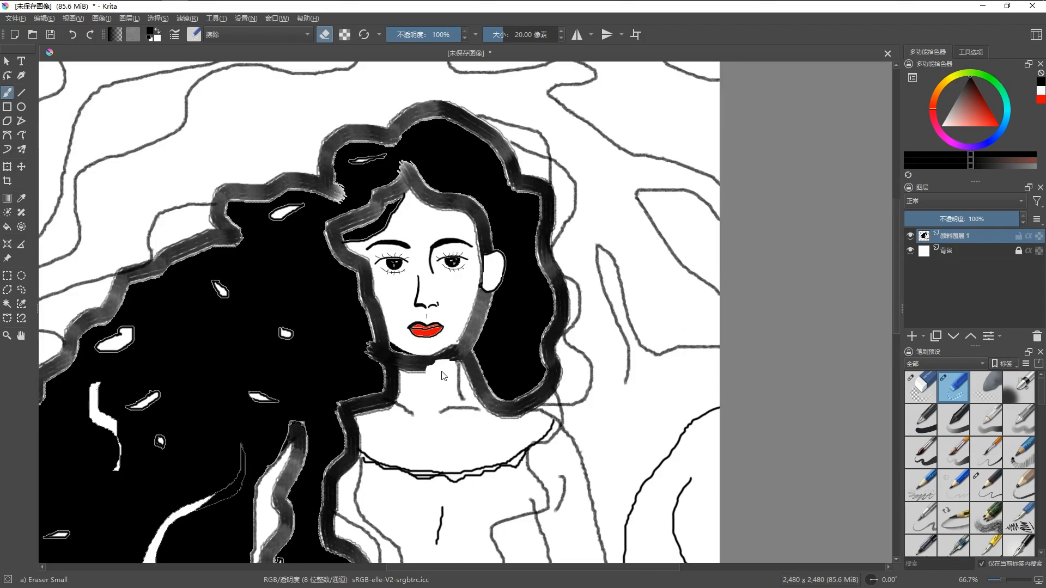
pyautogui.scroll(-2, 447, 382)
pyautogui.scroll(3, 447, 382)
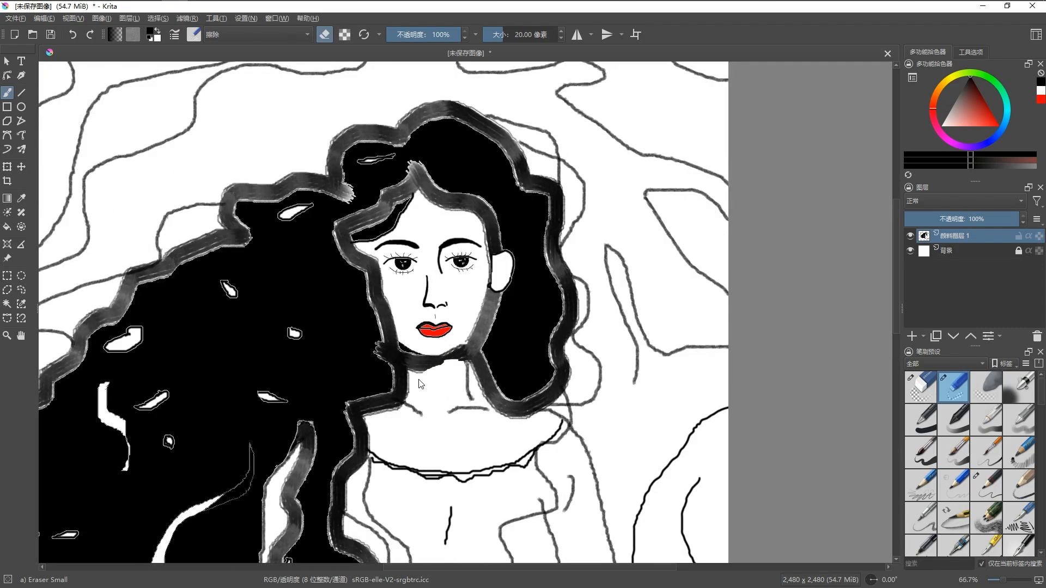
pyautogui.scroll(-3, 419, 384)
pyautogui.scroll(2, 436, 387)
pyautogui.scroll(-3, 449, 392)
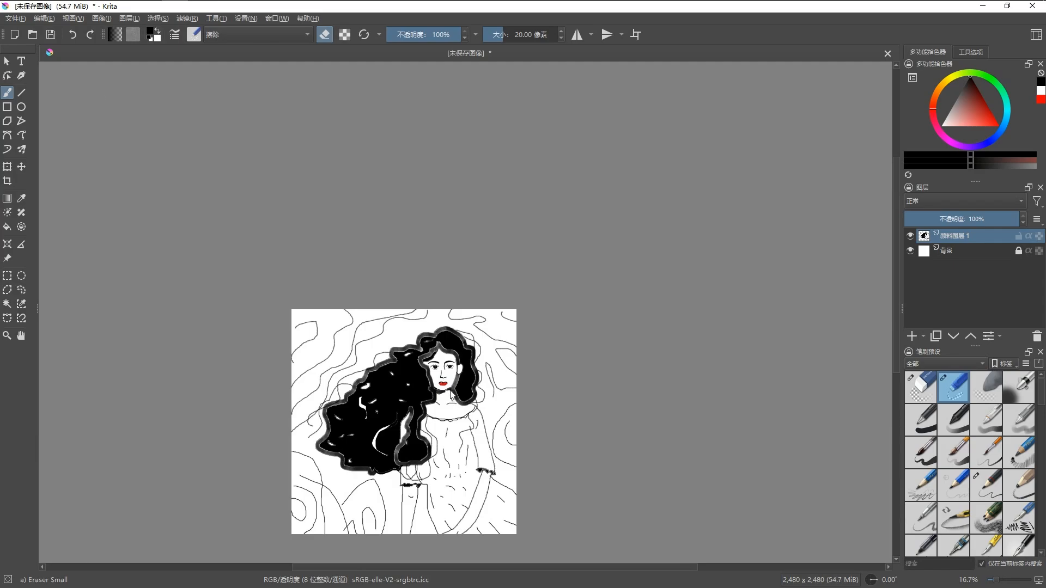
pyautogui.scroll(4, 450, 394)
pyautogui.scroll(-3, 458, 406)
pyautogui.scroll(3, 439, 396)
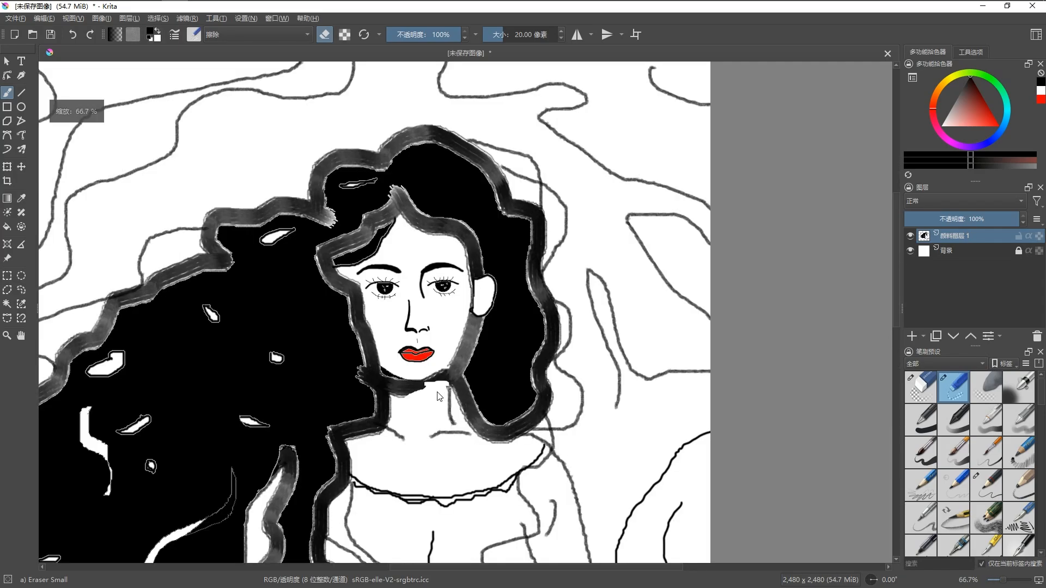
pyautogui.scroll(2, 431, 388)
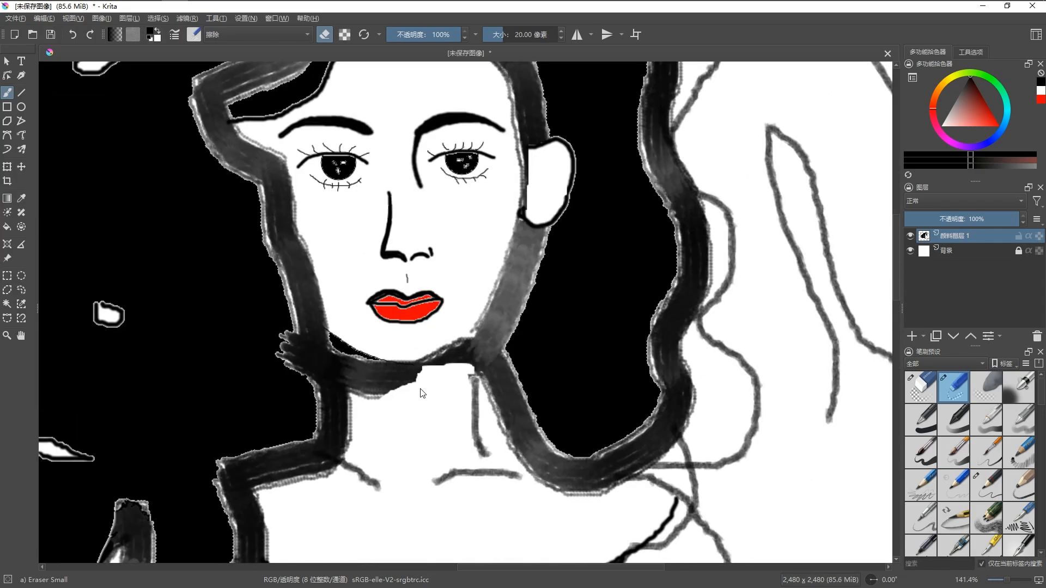
# Step: Erase the rough lower edge of the remaining grey band under the left side of the chin
pyautogui.scroll(-7, 428, 386)
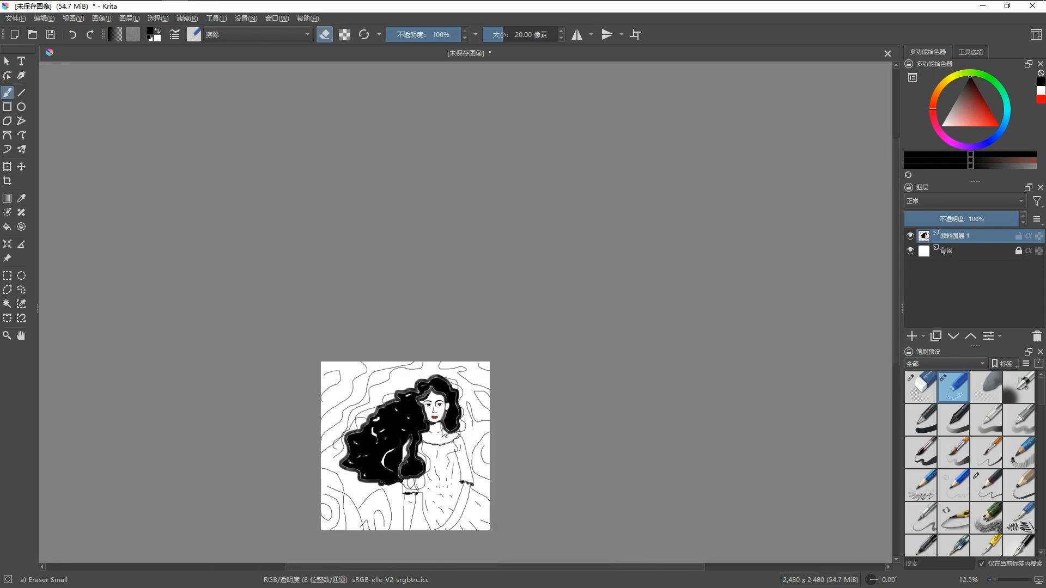
pyautogui.scroll(2, 462, 427)
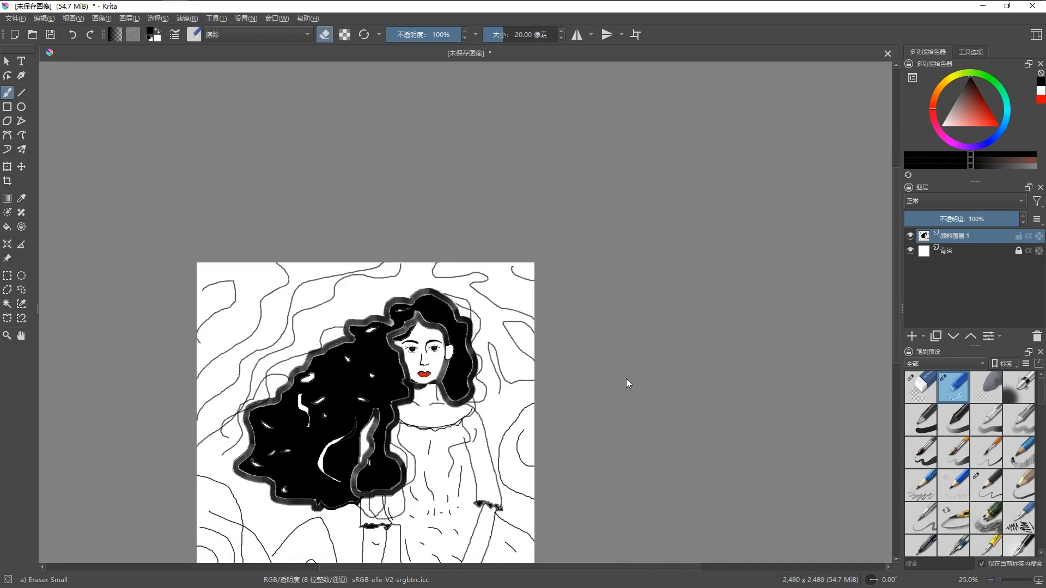
pyautogui.scroll(4, 400, 383)
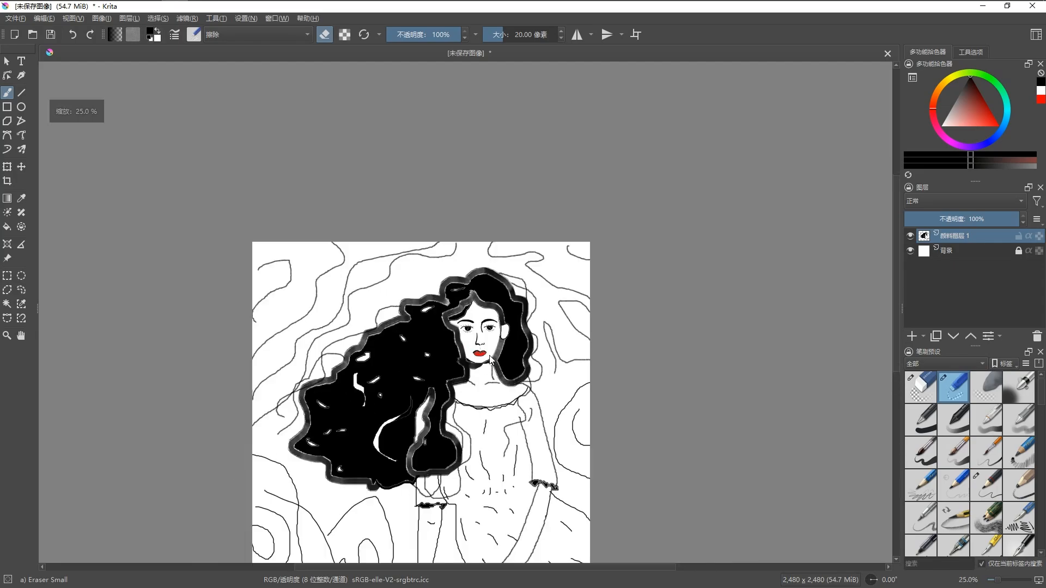
pyautogui.scroll(-2, 471, 327)
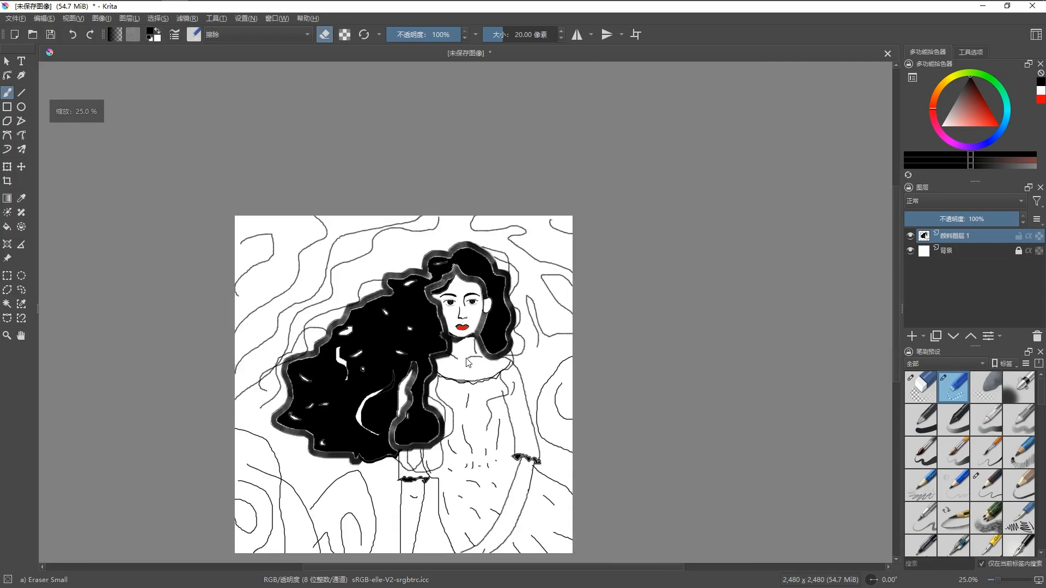
pyautogui.scroll(2, 474, 334)
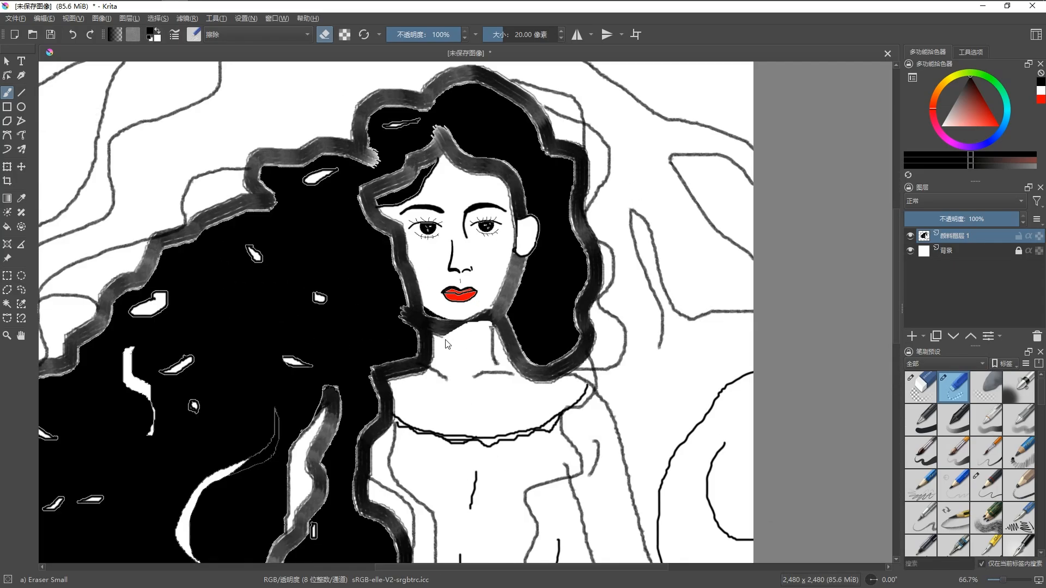
pyautogui.scroll(-4, 445, 344)
pyautogui.moveTo(540, 381); pyautogui.dragTo(529, 371)
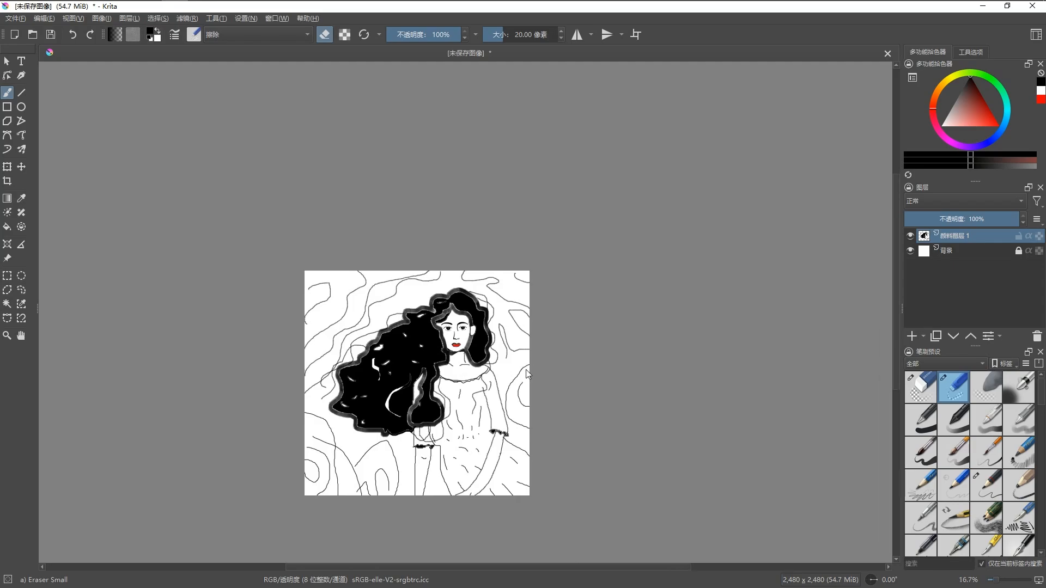
pyautogui.scroll(1, 445, 395)
pyautogui.moveTo(447, 393); pyautogui.dragTo(443, 366)
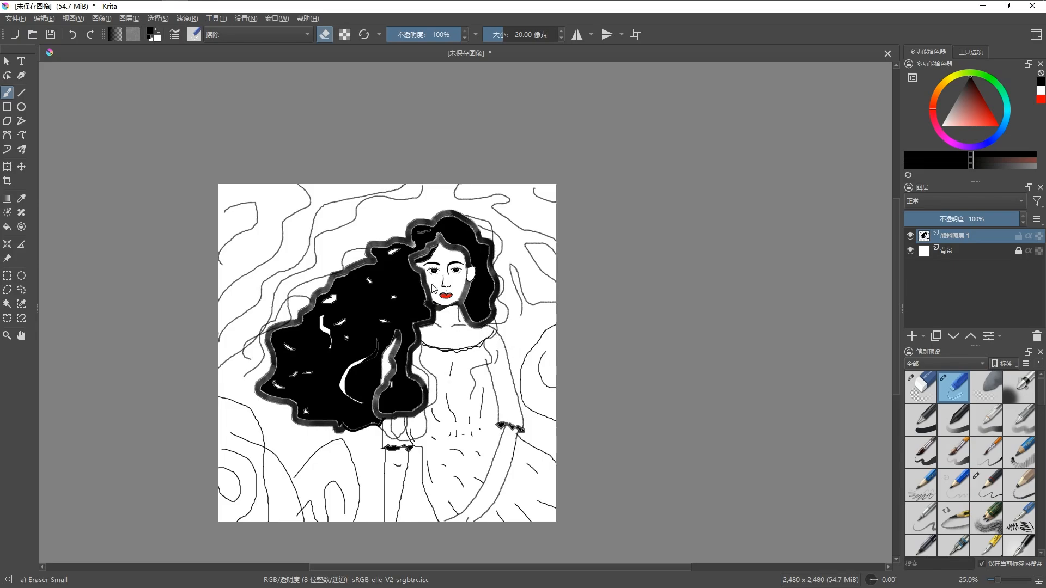
# Step: Draw a small hair curl over the left cheek with Charcoal Pencil Thin at 6 px and fill it with black
pyautogui.scroll(2, 432, 284)
pyautogui.click(194, 40)
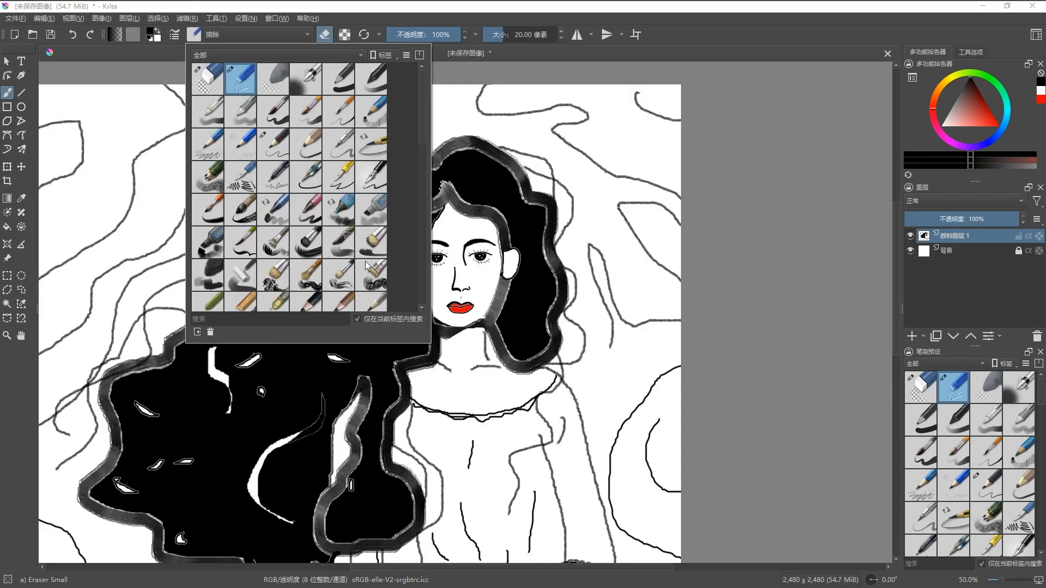
pyautogui.click(377, 296)
pyautogui.moveTo(422, 328); pyautogui.dragTo(425, 355)
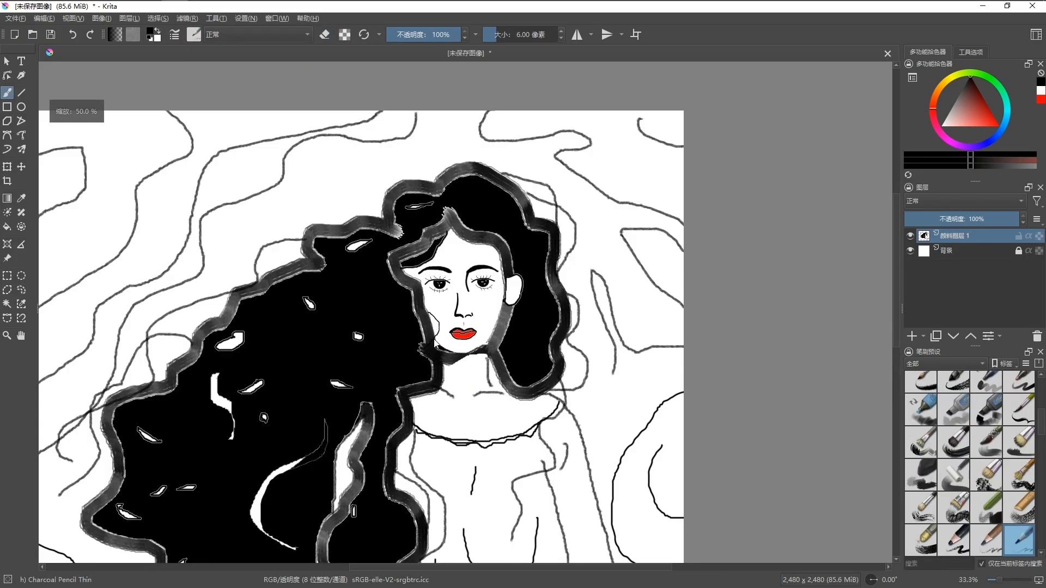
pyautogui.scroll(-3, 425, 376)
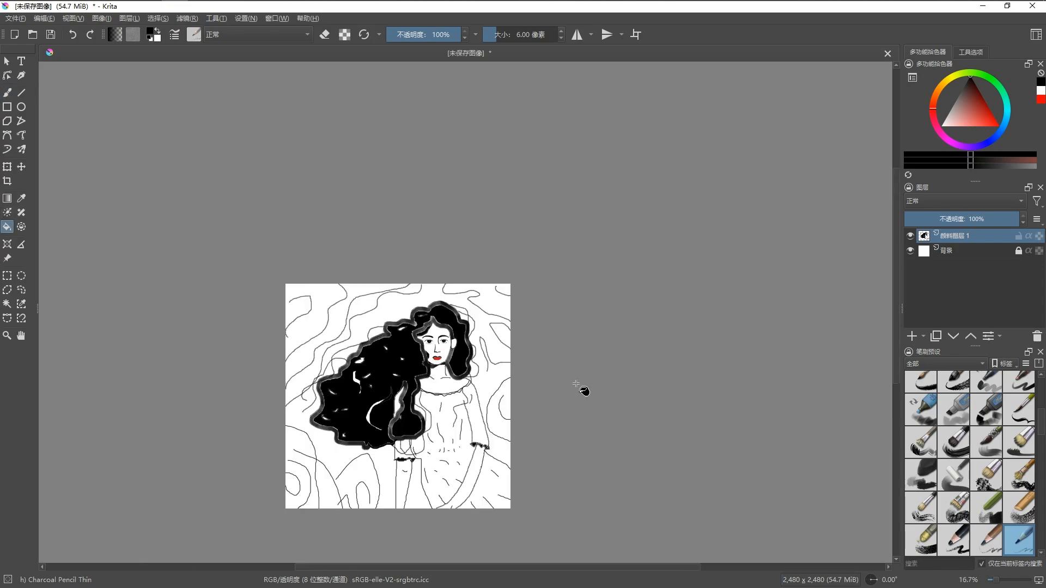
pyautogui.scroll(2, 782, 303)
# Step: Review the whole illustration in canvas-only view
pyautogui.press('Tab')
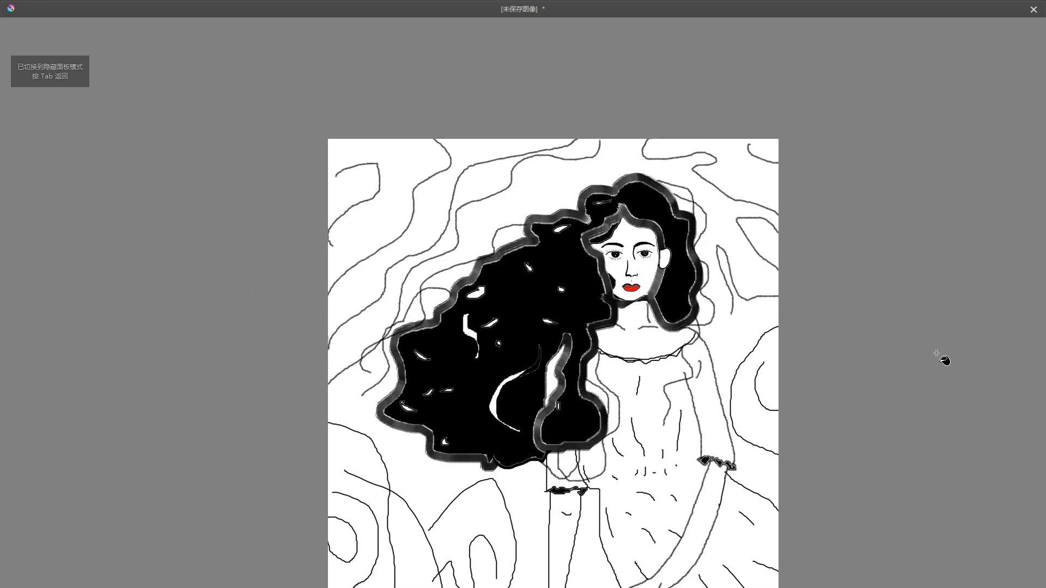
pyautogui.scroll(1, 798, 280)
pyautogui.moveTo(816, 375); pyautogui.dragTo(760, 321)
pyautogui.scroll(-1, 801, 302)
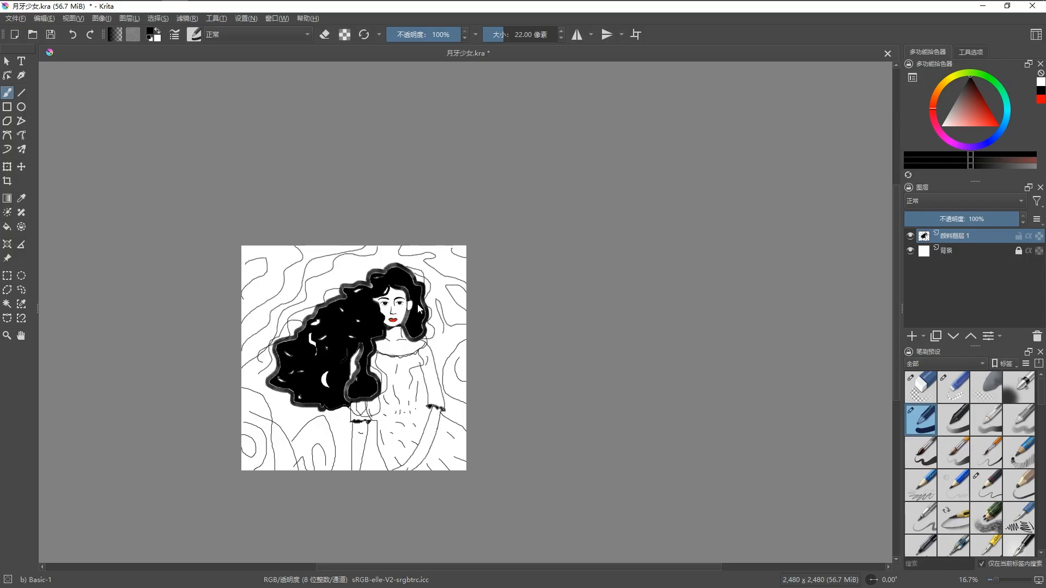
# Step: Paint black over the grey hairline from the forehead toward the right ear with Basic-1 at 22 px
pyautogui.scroll(5, 418, 307)
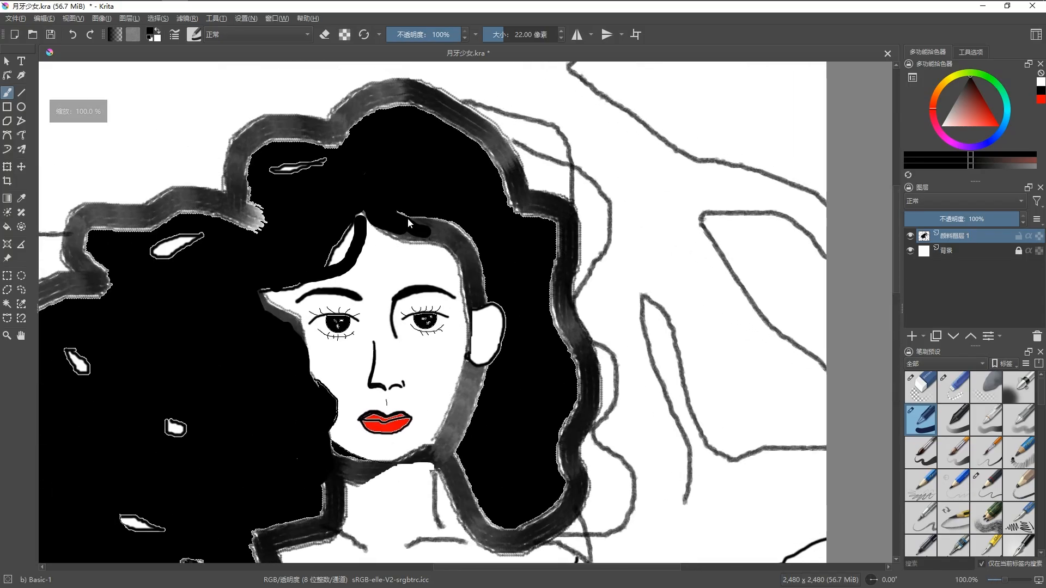
pyautogui.scroll(-3, 471, 224)
pyautogui.scroll(2, 488, 270)
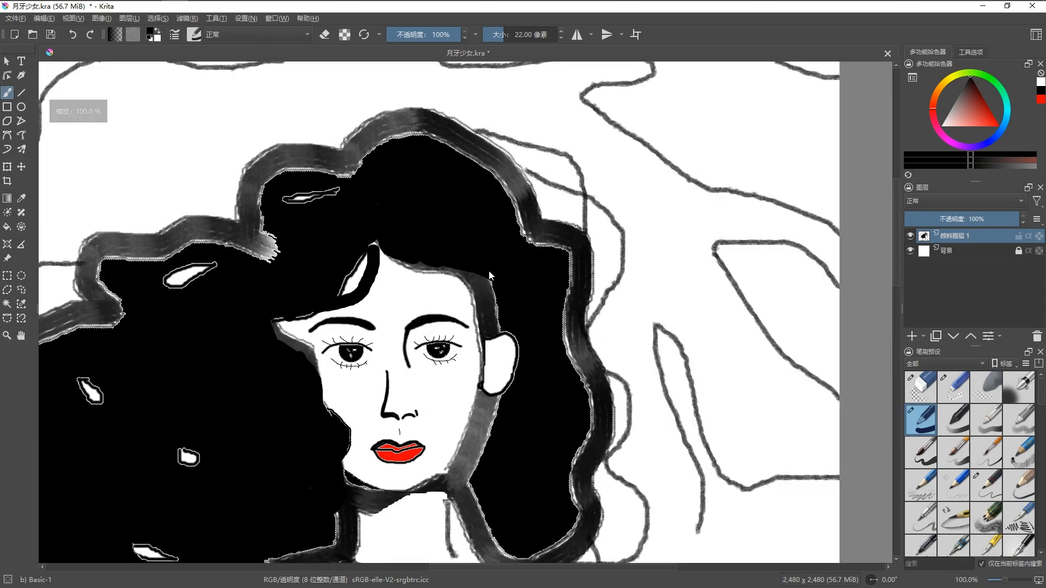
pyautogui.scroll(-3, 489, 271)
pyautogui.scroll(1, 474, 284)
pyautogui.scroll(2, 474, 285)
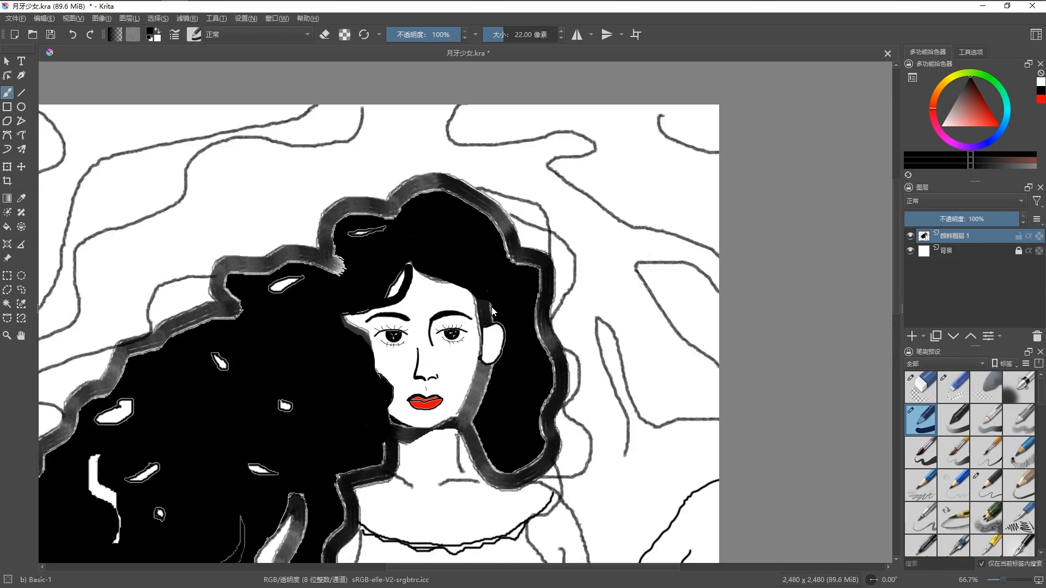
# Step: Paint black over the grey band around the right ear and down the cheek with the same 22 px brush
pyautogui.scroll(-2, 471, 354)
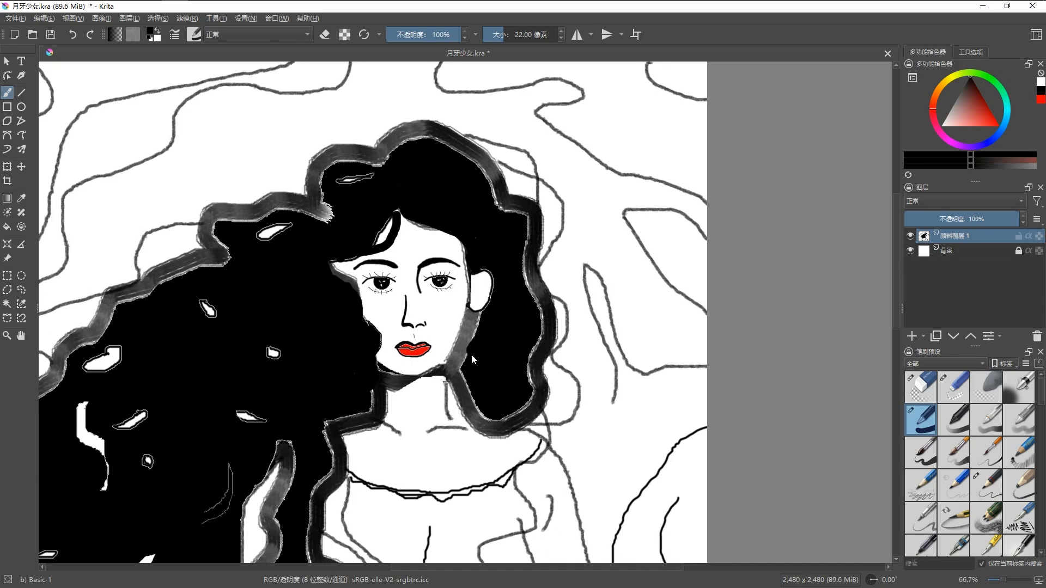
pyautogui.scroll(-2, 465, 352)
pyautogui.scroll(2, 476, 322)
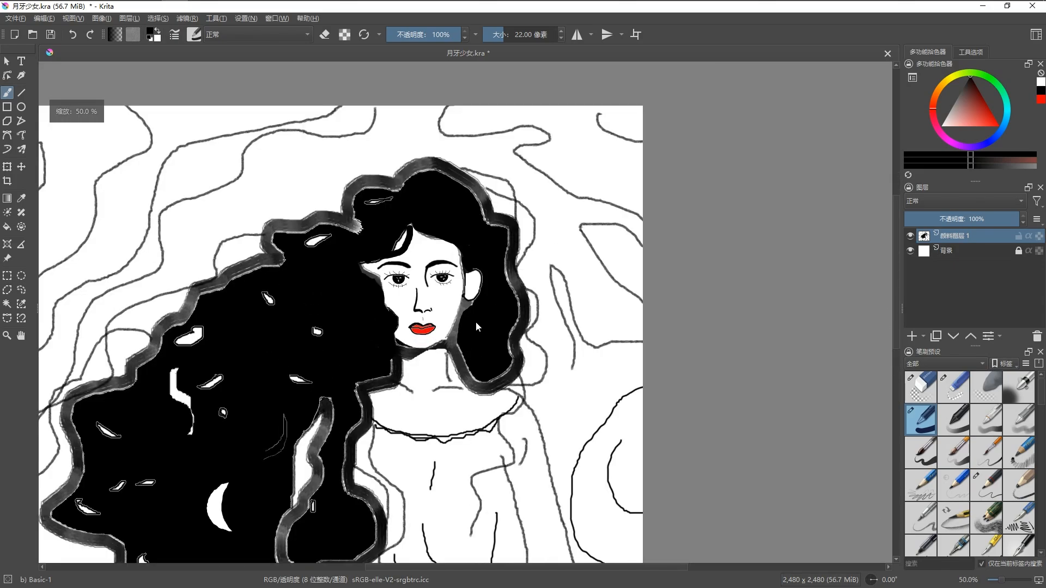
pyautogui.scroll(1, 468, 305)
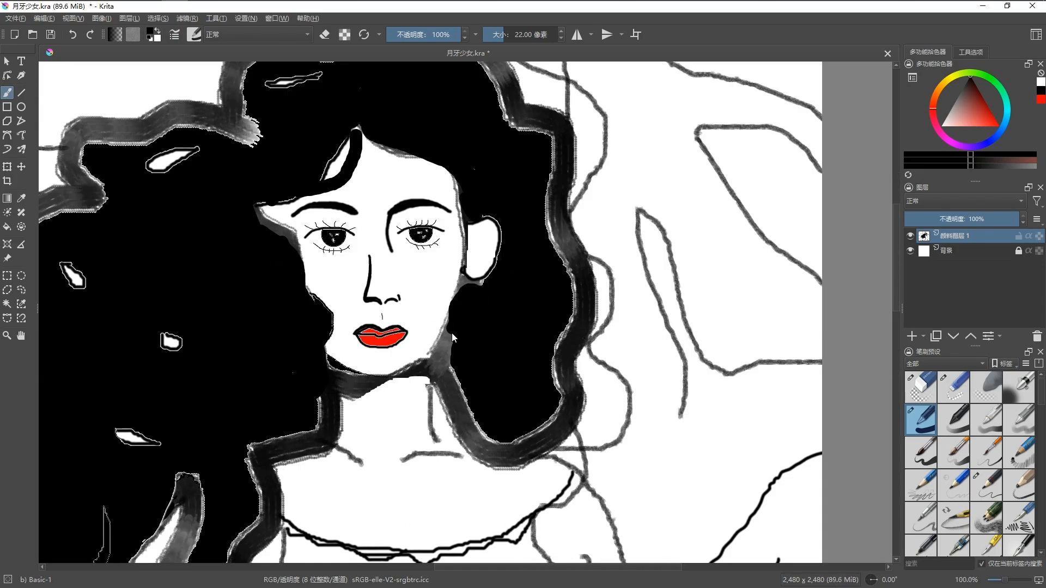
pyautogui.scroll(-2, 457, 349)
pyautogui.scroll(1, 454, 339)
pyautogui.scroll(-2, 453, 335)
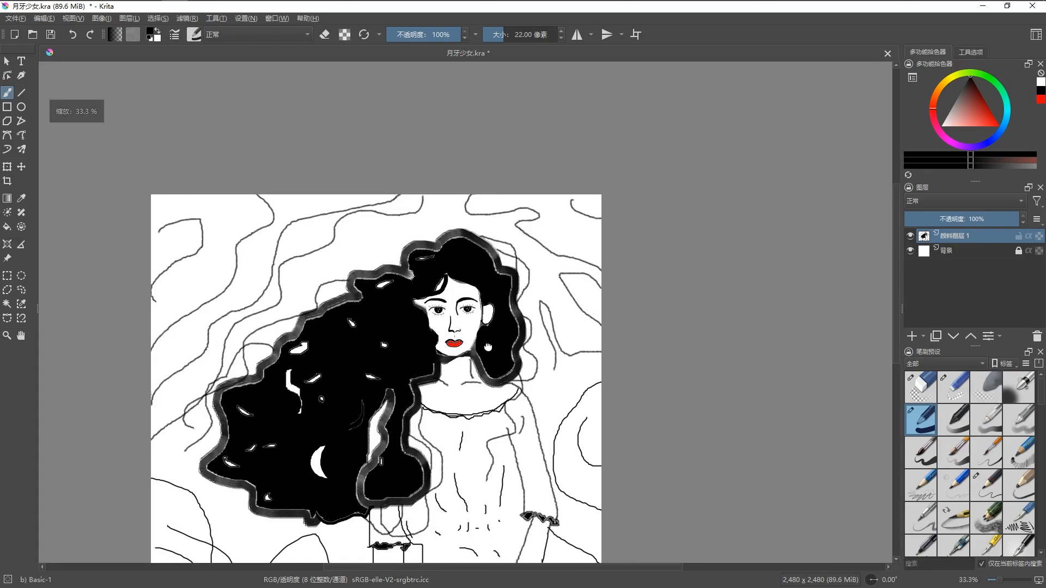
# Step: Paint black over the inner grey edge of the right hair lock, from the jaw down beside the neck
pyautogui.scroll(-2, 488, 346)
pyautogui.scroll(4, 476, 312)
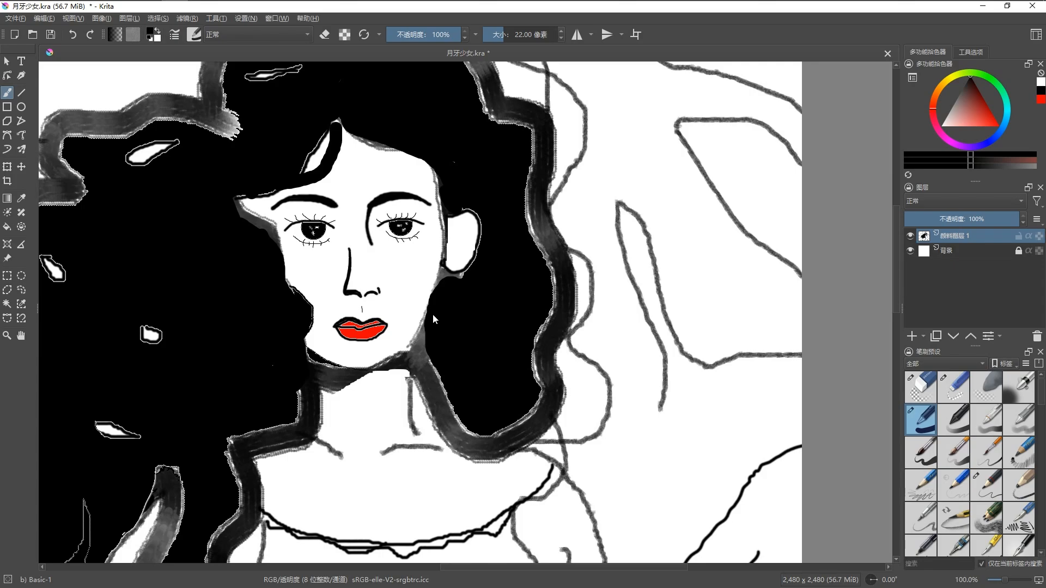
pyautogui.scroll(-4, 433, 332)
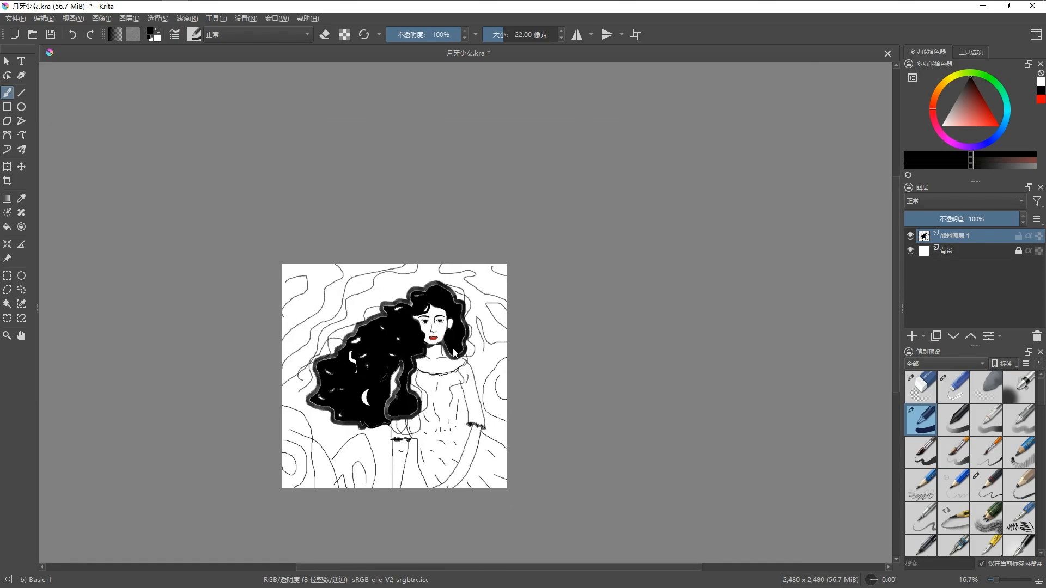
pyautogui.scroll(3, 456, 351)
pyautogui.scroll(-3, 428, 323)
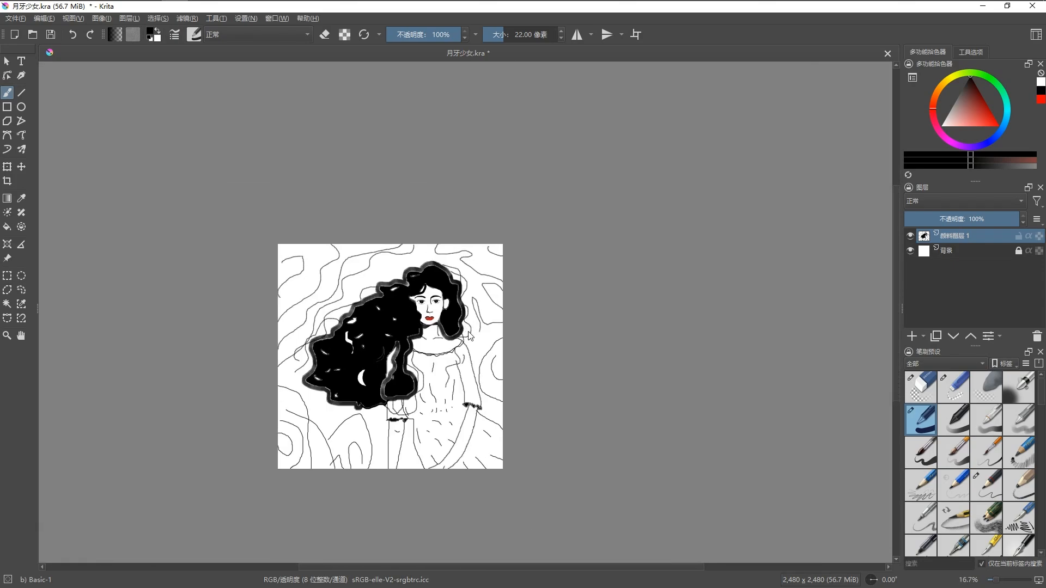
pyautogui.scroll(3, 431, 327)
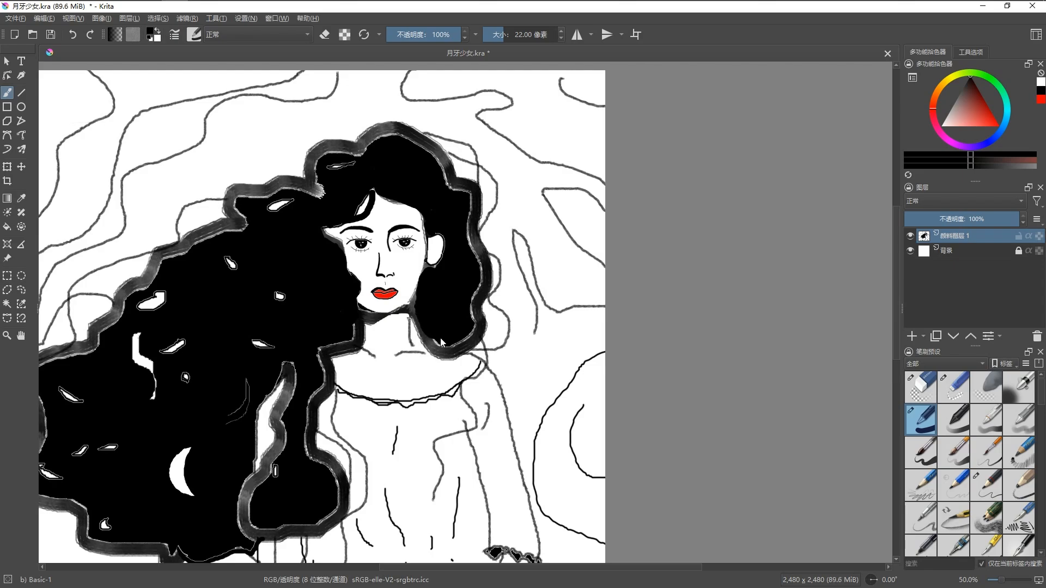
pyautogui.scroll(-5, 425, 333)
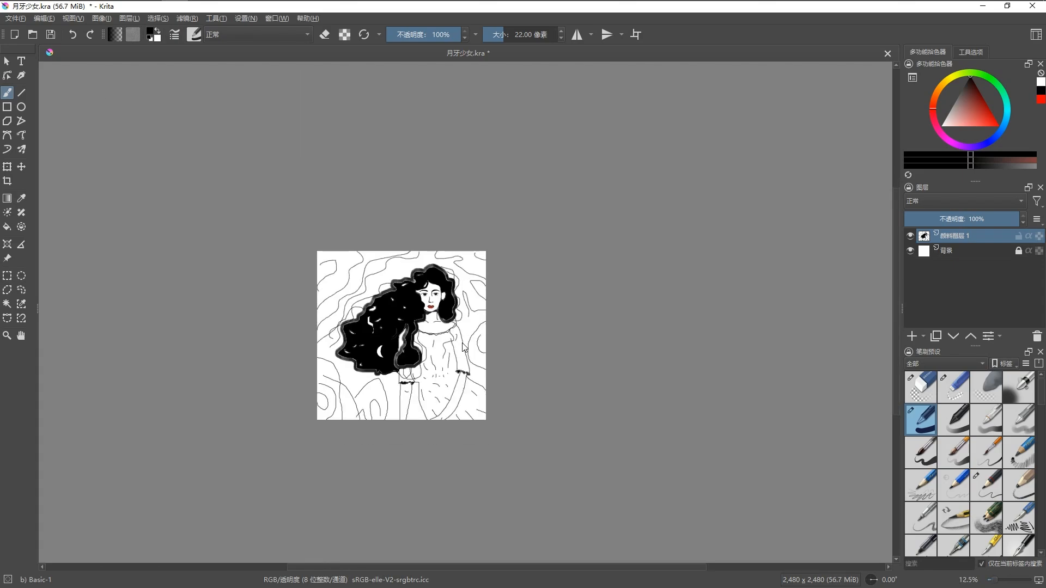
pyautogui.scroll(6, 459, 325)
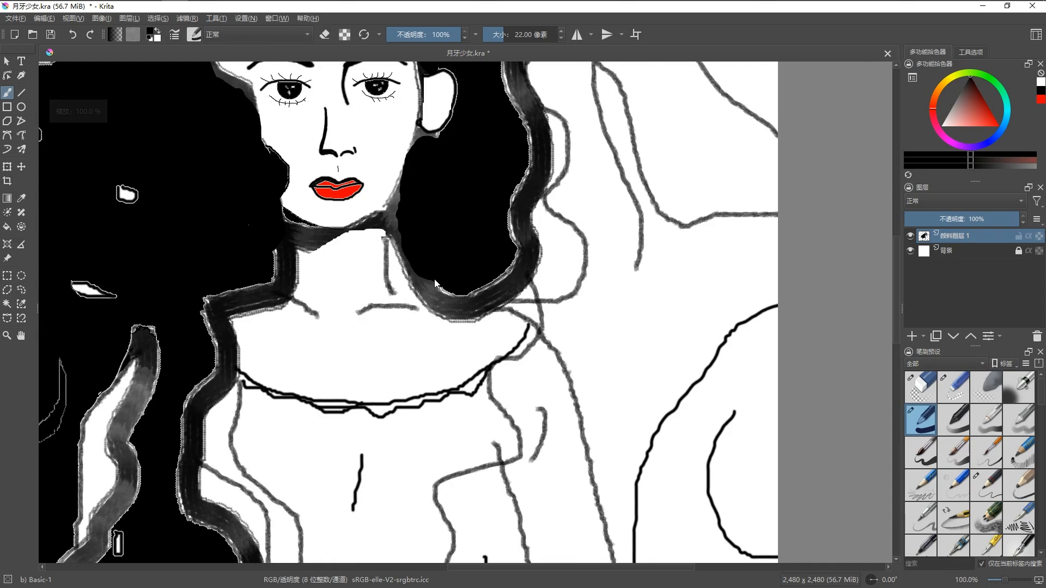
pyautogui.scroll(-5, 449, 282)
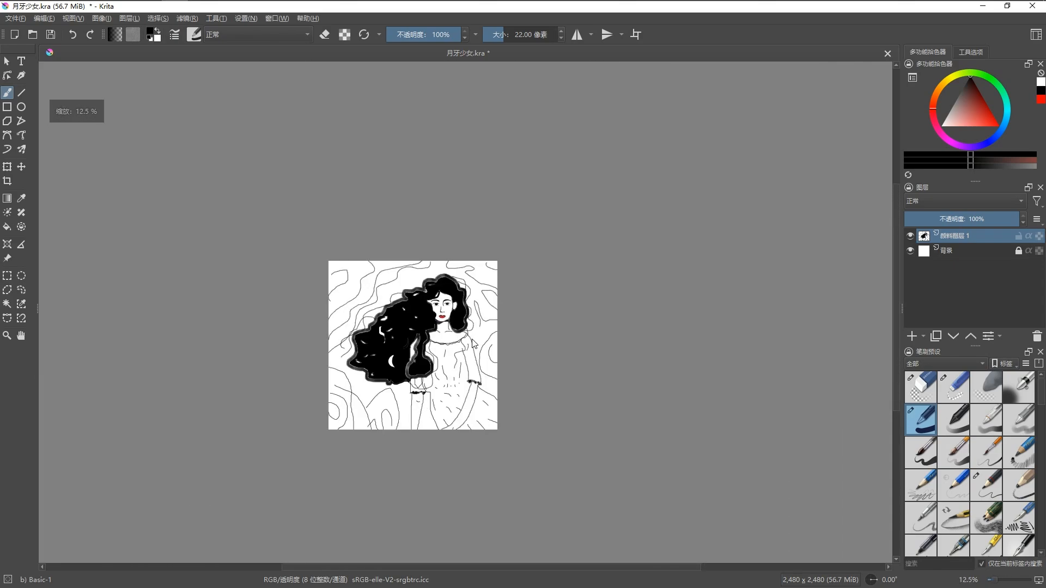